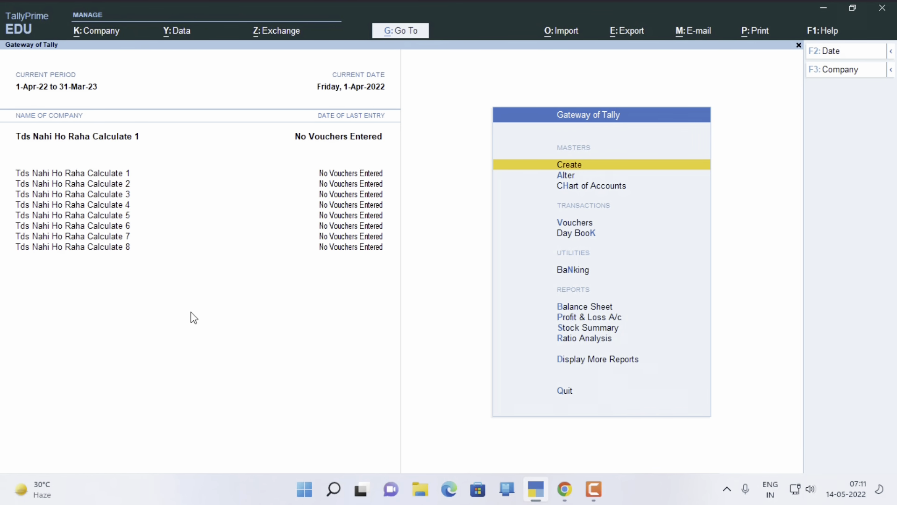
Start a new purchase voucher and switch its entry mode to the one without stock items
key("Down")
key("Down")
key("Down")
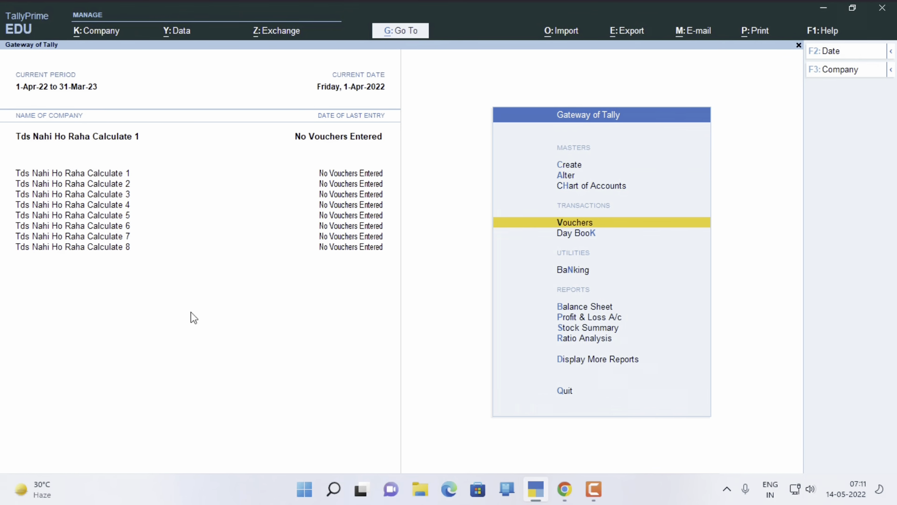
key("Return")
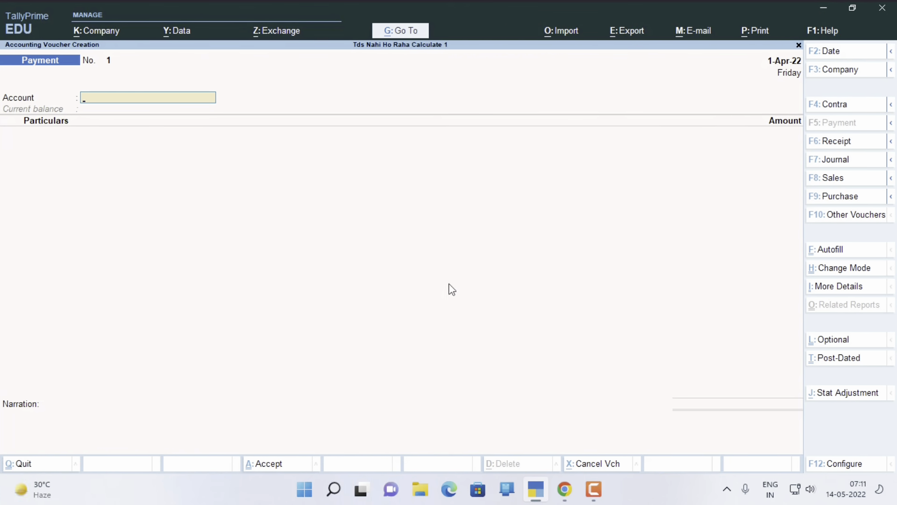
left_click(818, 195)
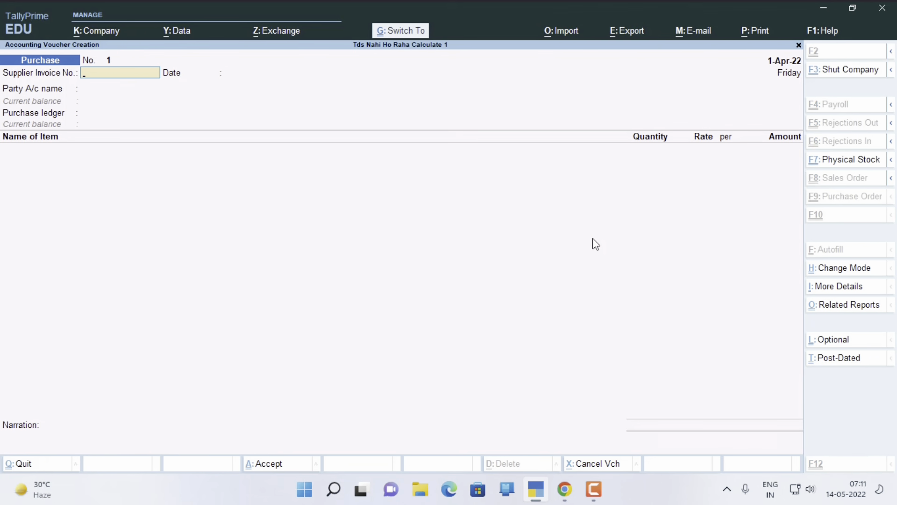
key("ctrl+h")
key("Down")
key("Return")
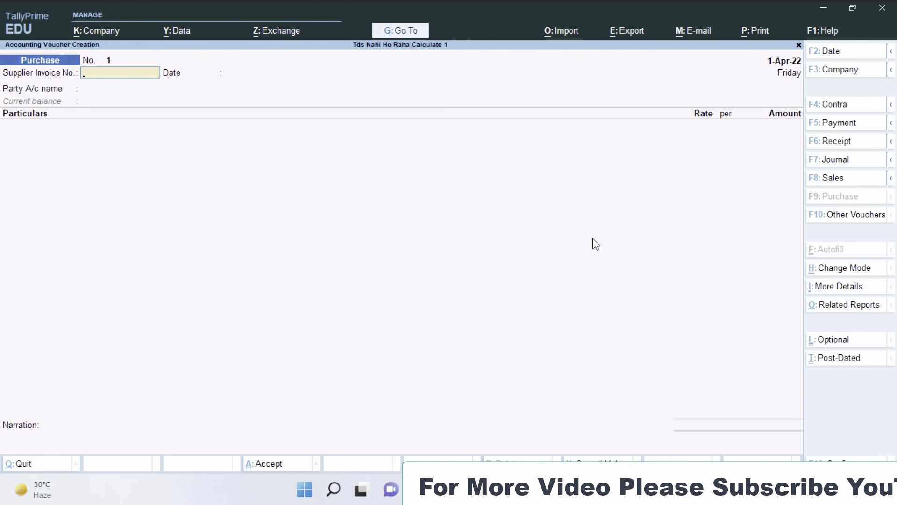
Enter supplier invoice number 001 dated 1-Apr-22, choose the supplier as party account, and accept the default receipt and party details
type("001")
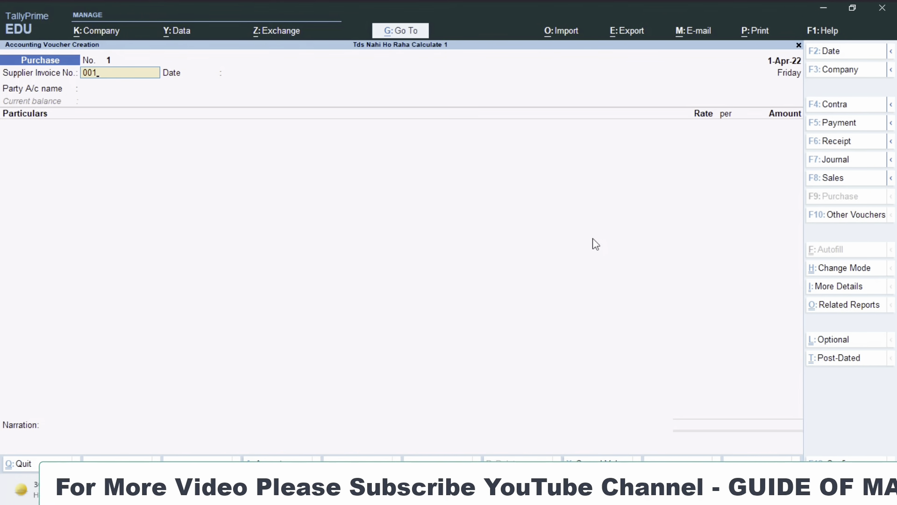
key("Return")
key("Return")
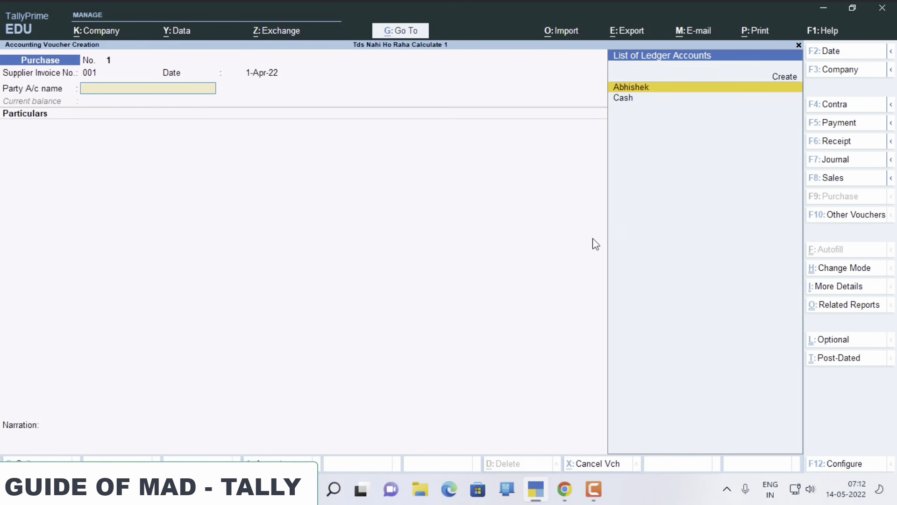
key("Return")
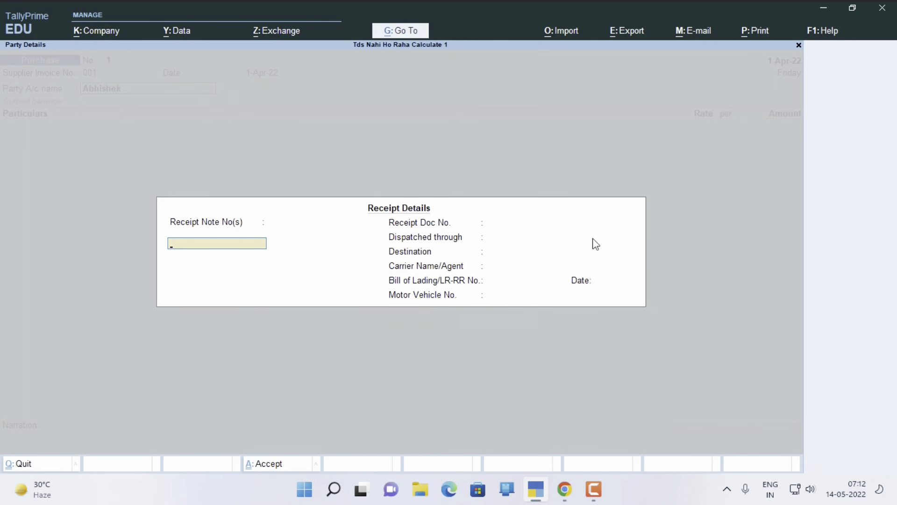
key("ctrl+a")
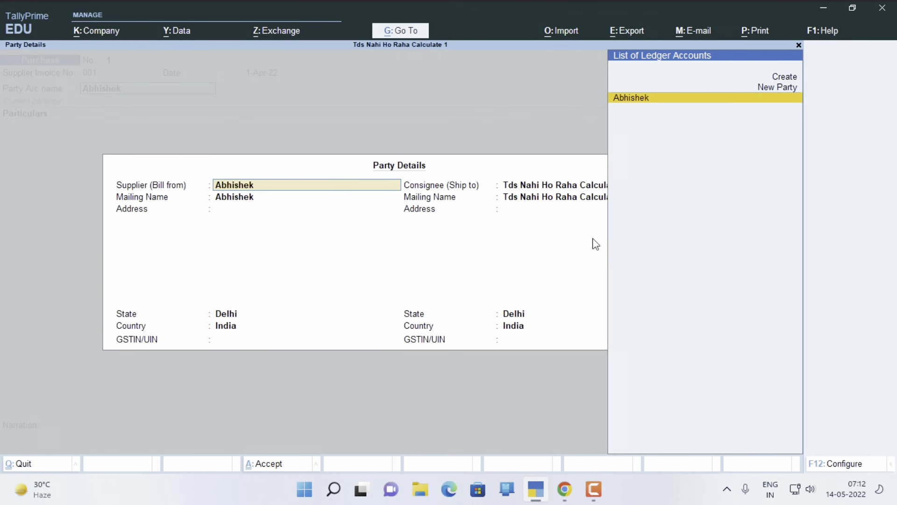
key("ctrl+a")
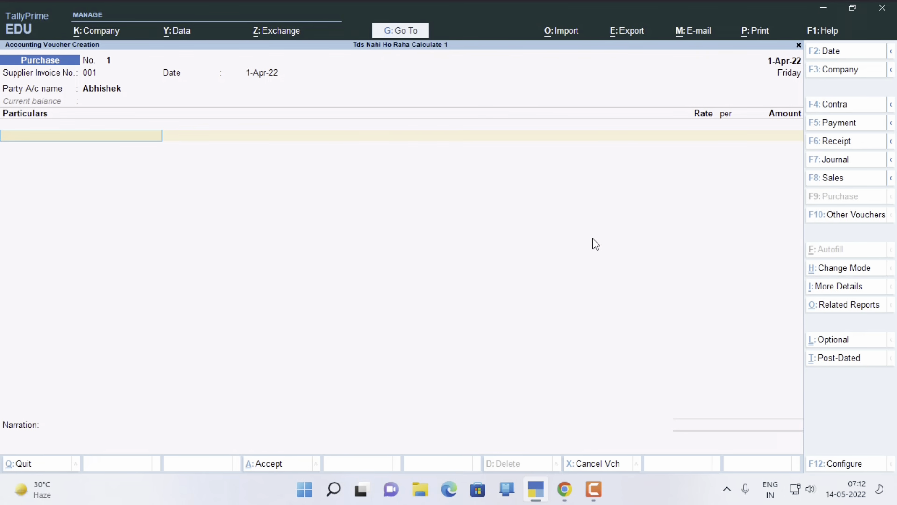
Add a Comission line of 23,000 to the purchase voucher, followed by the TDS on Comisssion ledger
type("C")
key("Return")
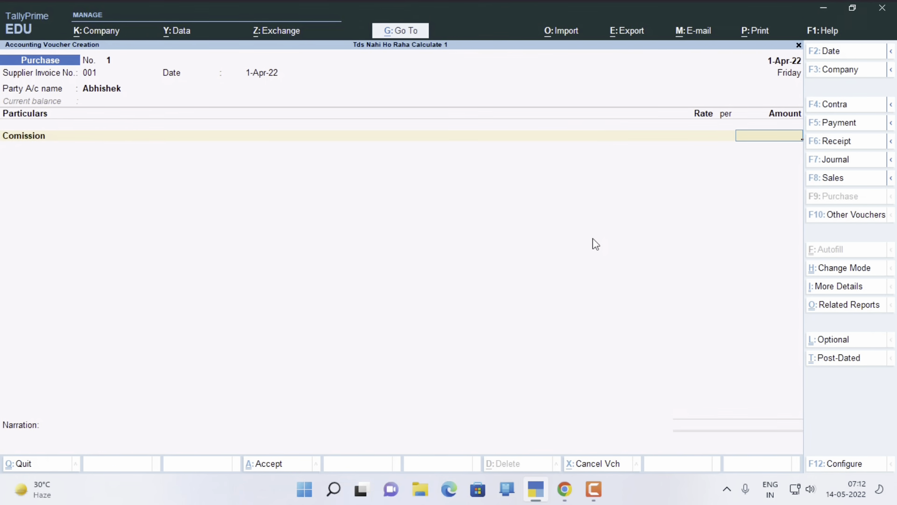
type("23000")
key("Return")
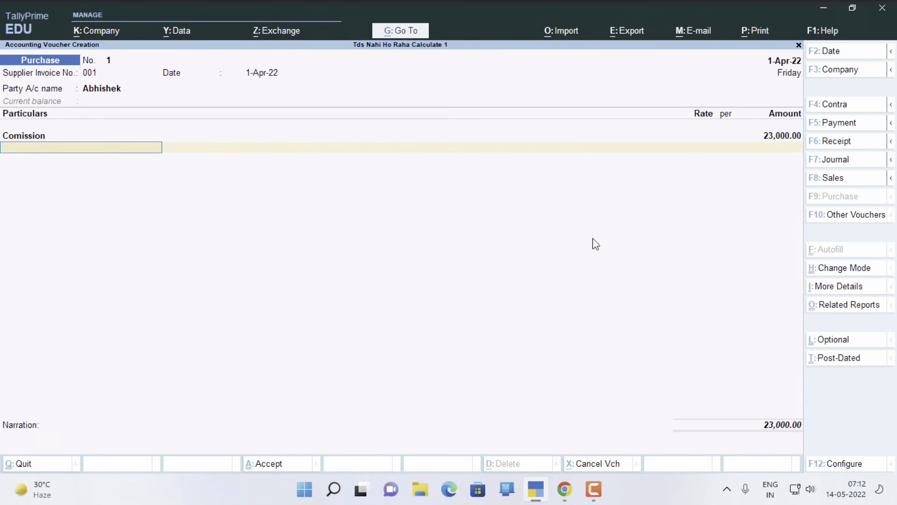
type("T")
key("Return")
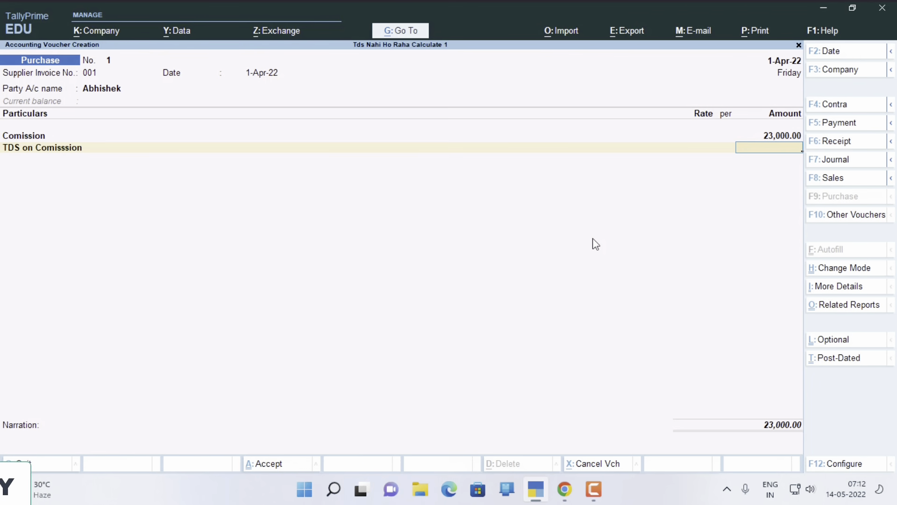
Alter the Comission ledger from the voucher, setting TDS to Applicable with TDS on Comission as nature of payment, and save it
key("BackSpace")
key("BackSpace")
key("BackSpace")
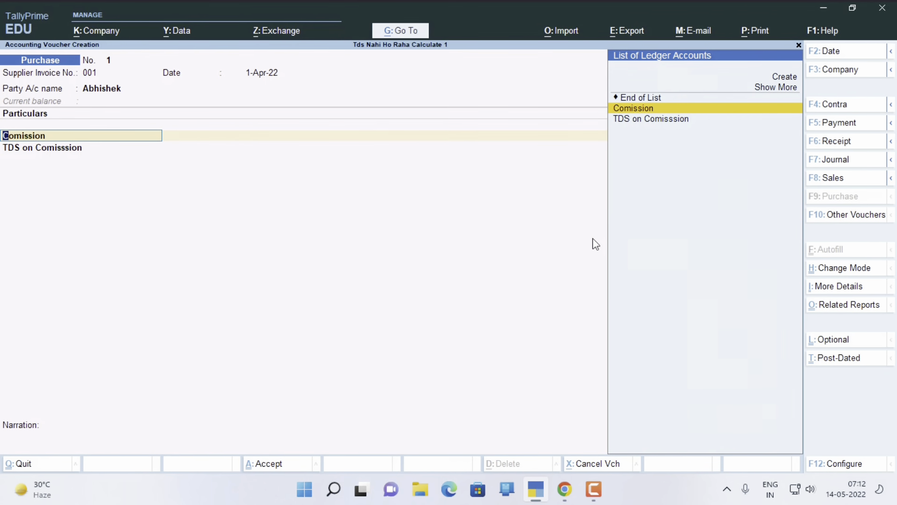
key("ctrl+Return")
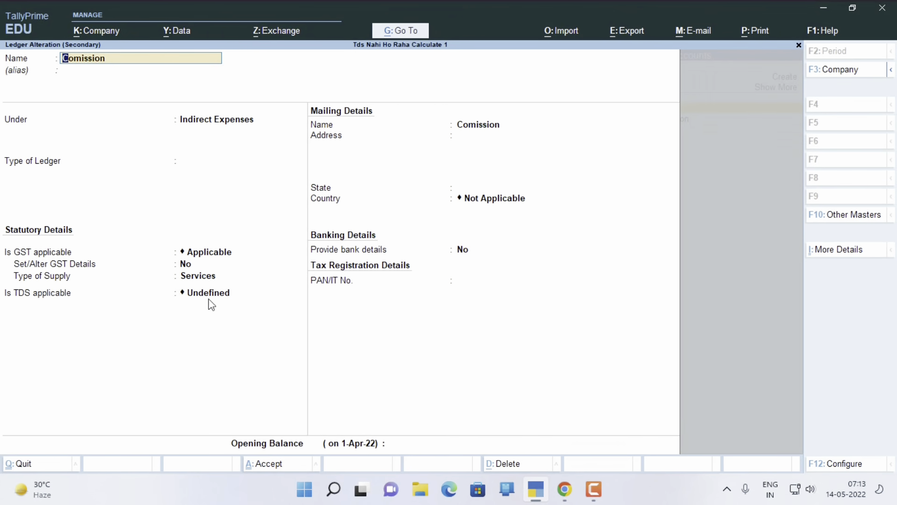
left_click(208, 299)
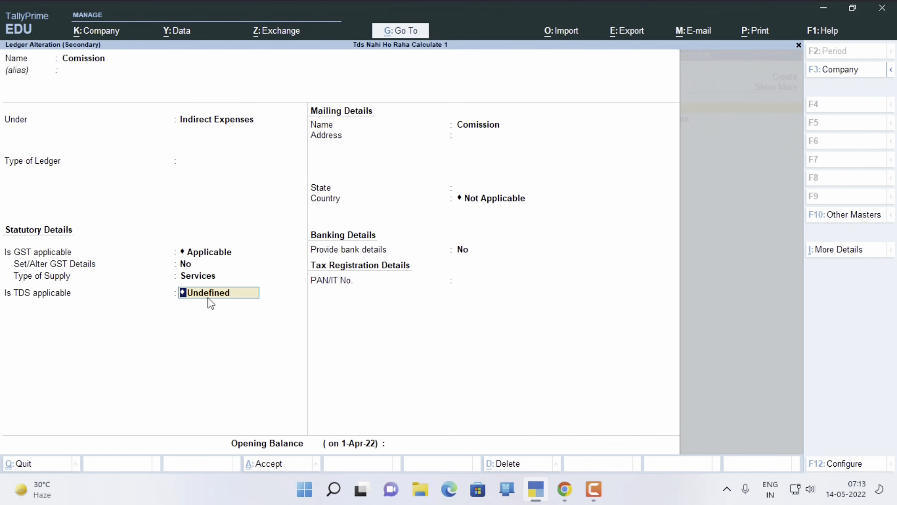
type("A")
key("Return")
key("Down")
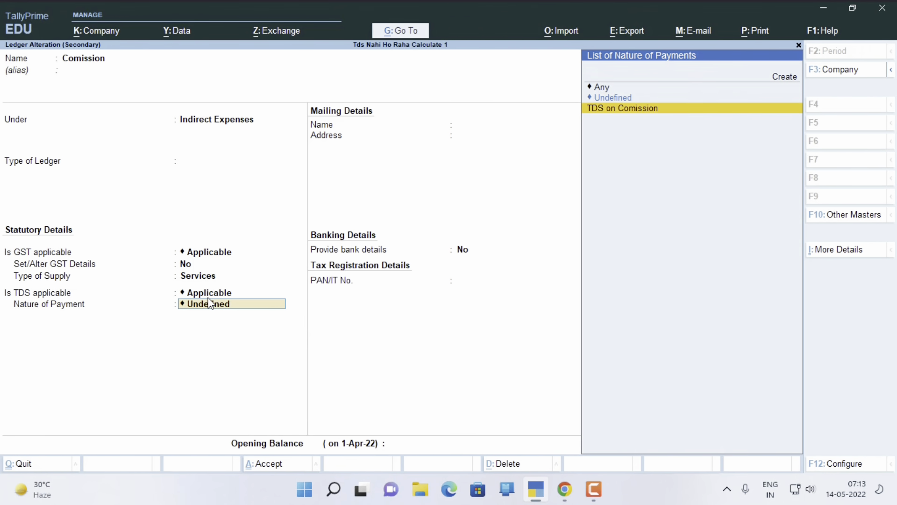
key("Return")
key("Return")
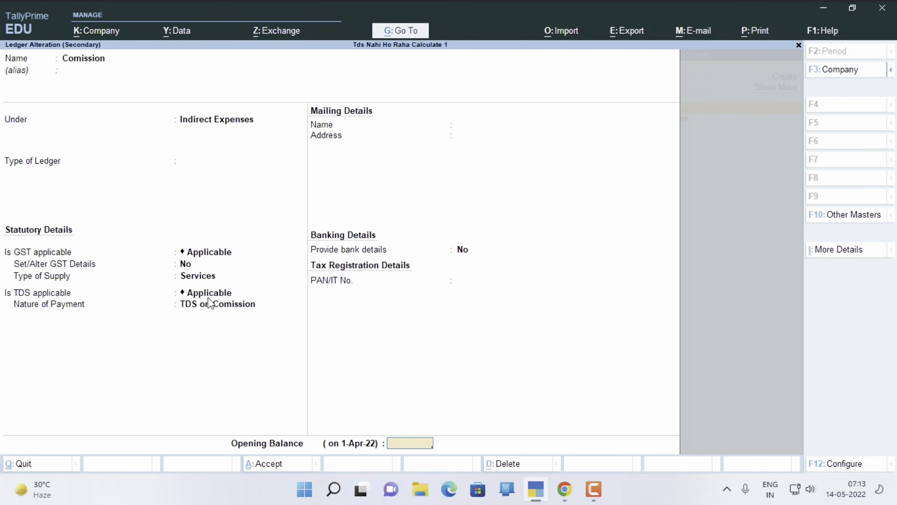
key("Return")
key("Return")
key("Return")
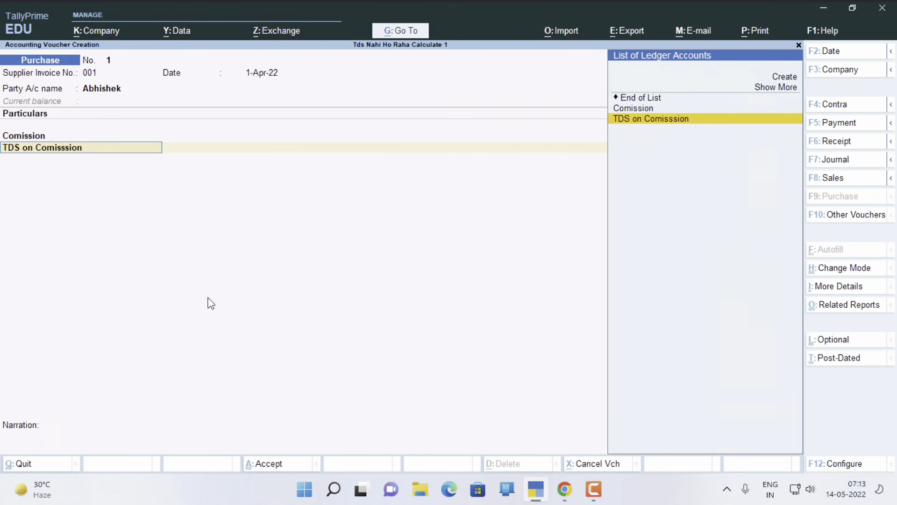
Reconfirm the Comission line at 23,000 and reapply the TDS on Comisssion ledger to check the TDS calculation
key("Up")
key("Up")
key("Return")
key("BackSpace")
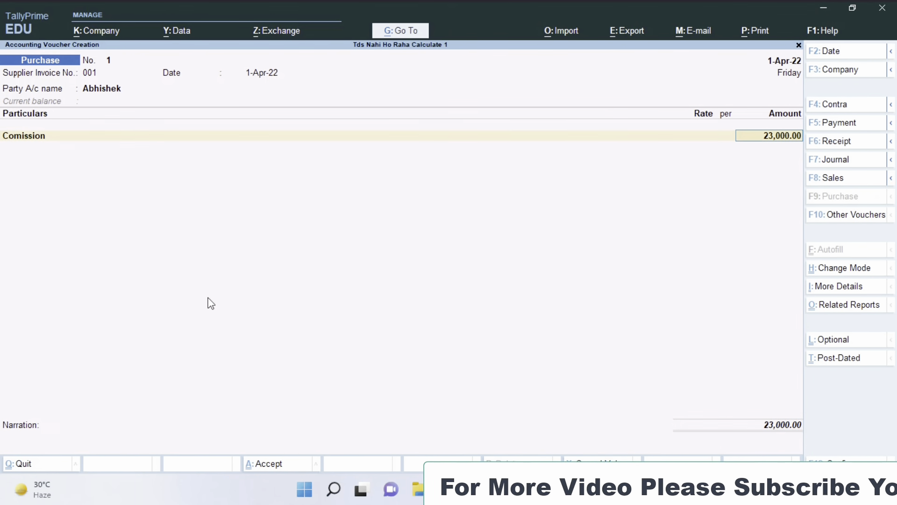
key("Return")
type("T")
key("Return")
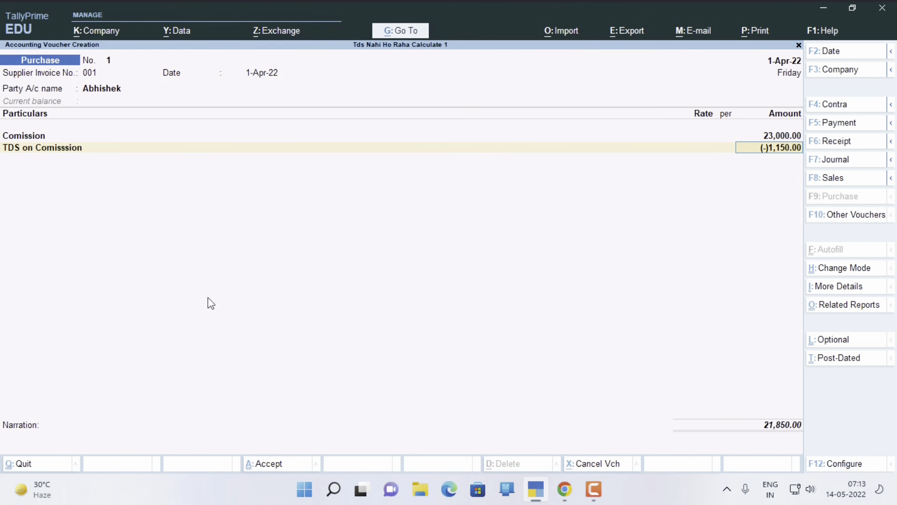
Quit the purchase voucher without saving and switch to the company Tds Nahi Ho Raha Calculate 2
key("Escape")
key("Escape")
key("Return")
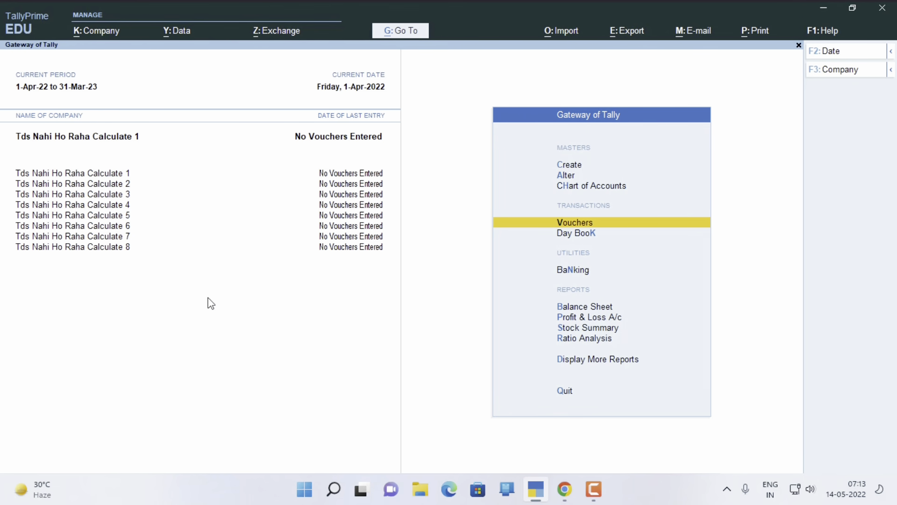
key("F3")
key("Down")
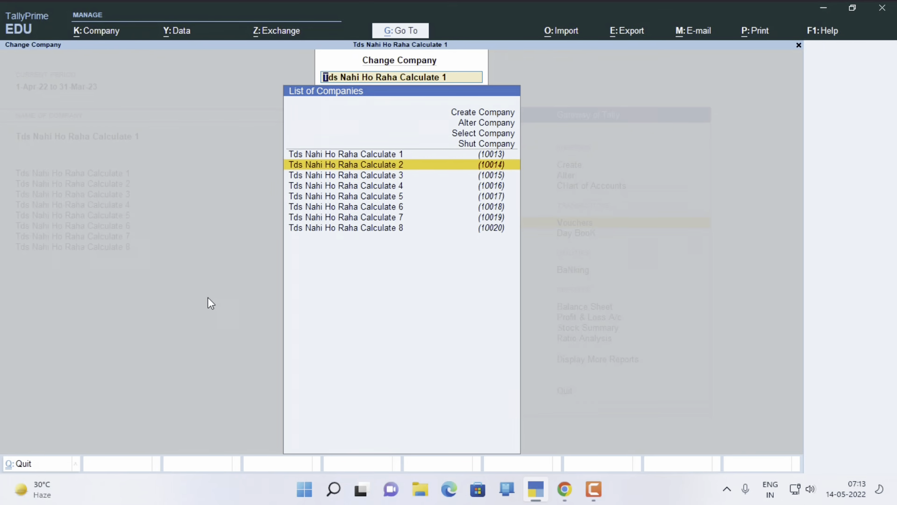
key("Return")
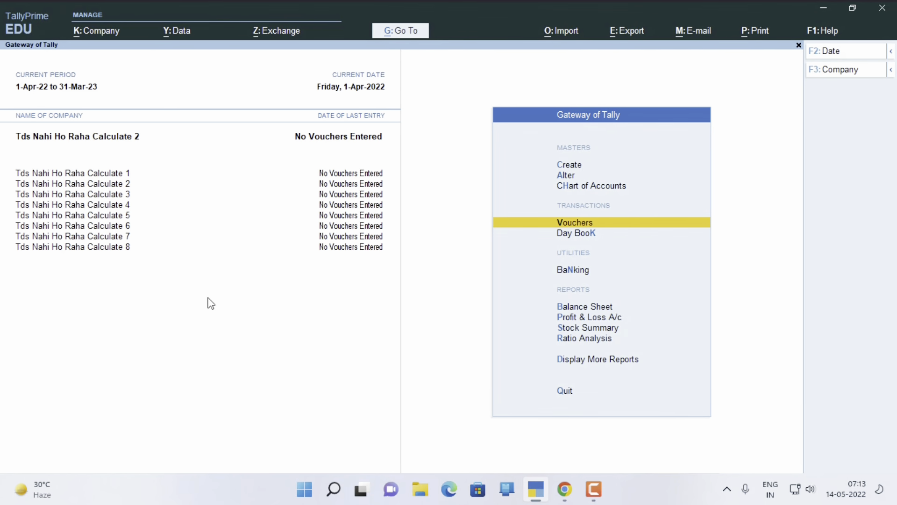
Start a purchase voucher with supplier invoice number 001 dated 1-Apr-22 and select the supplier as party account
key("Return")
type("001")
key("Return")
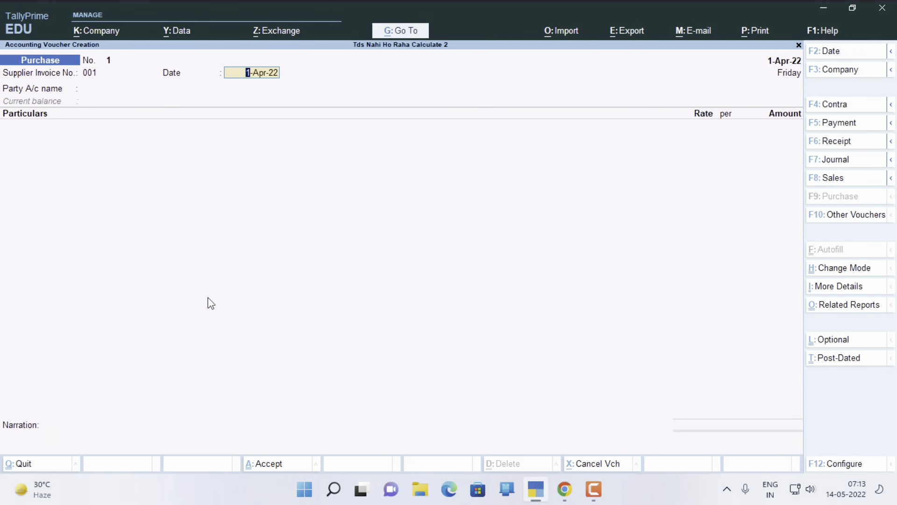
key("Return")
key("Return")
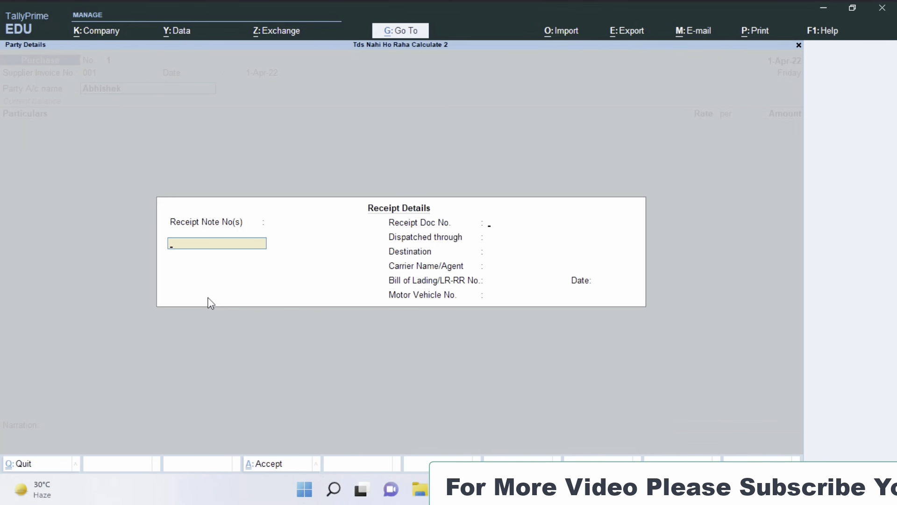
Accept the blank receipt details and the default party details for the supplier, keeping Delhi as the state
key("Return")
key("Return")
key("Return")
key("Return")
key("Return")
key("Return")
key("Return")
key("Return")
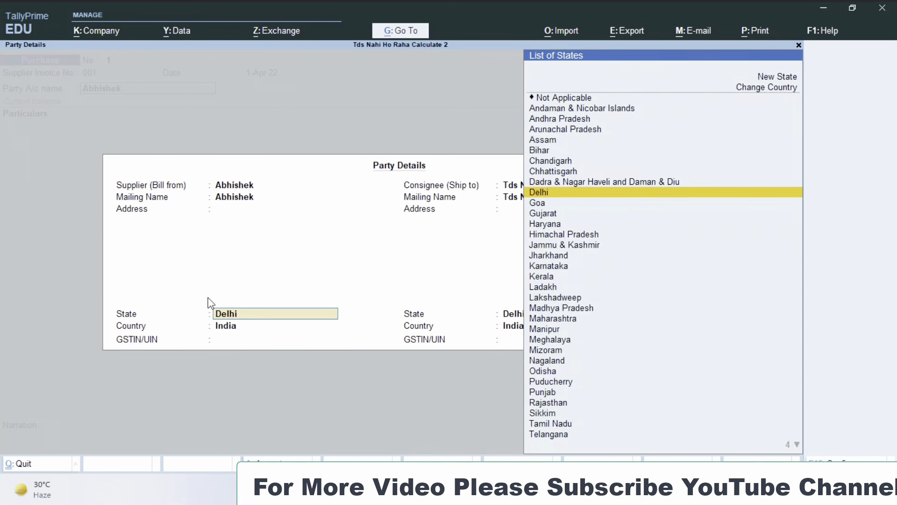
key("Return")
key("Return")
key("Return")
key("Return")
key("Return")
key("Return")
key("Return")
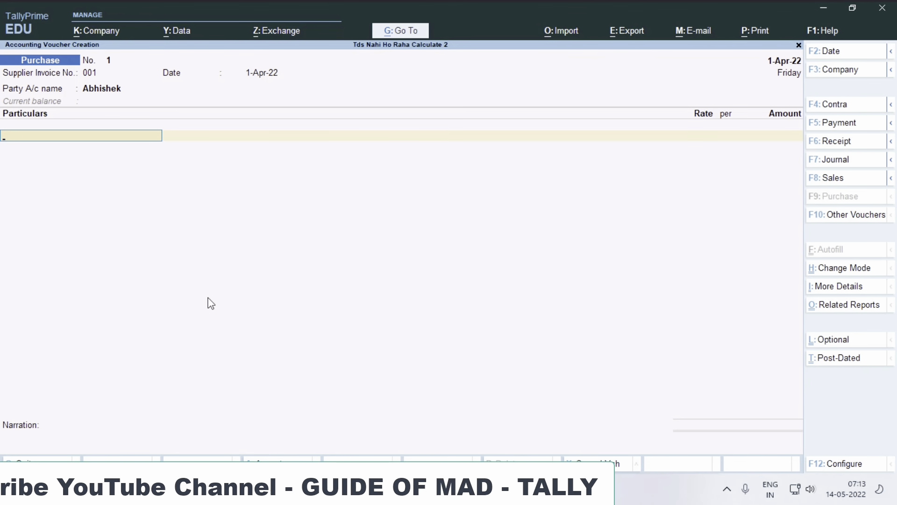
Add a Comission line of 23,000 to the voucher, followed by the TDS on Commission ledger
key("Return")
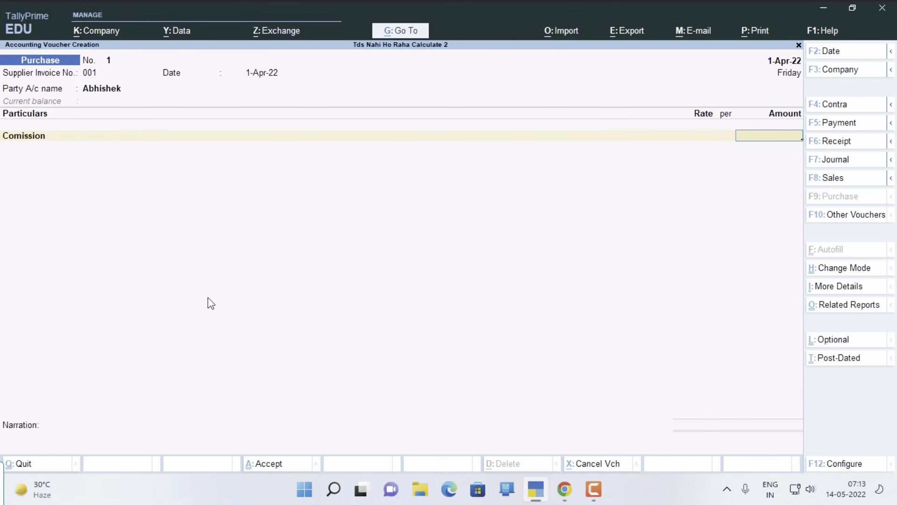
type("23000")
key("Return")
type("T")
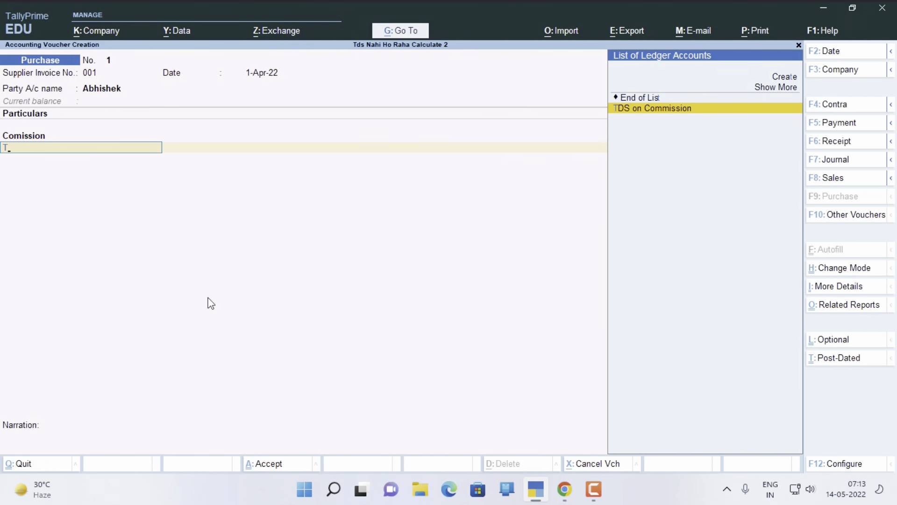
key("Return")
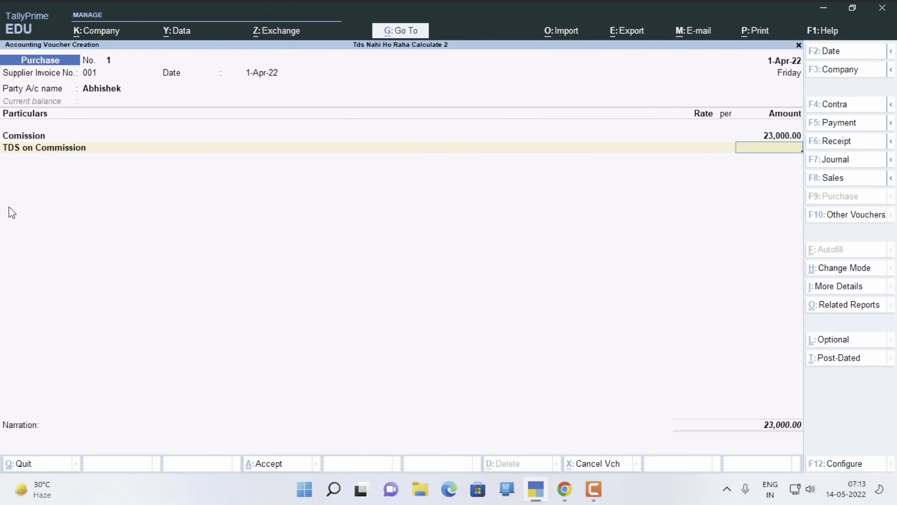
Open the supplier's ledger for alteration from the voucher's party account and set Is TDS Deductable to Yes
left_click(105, 89)
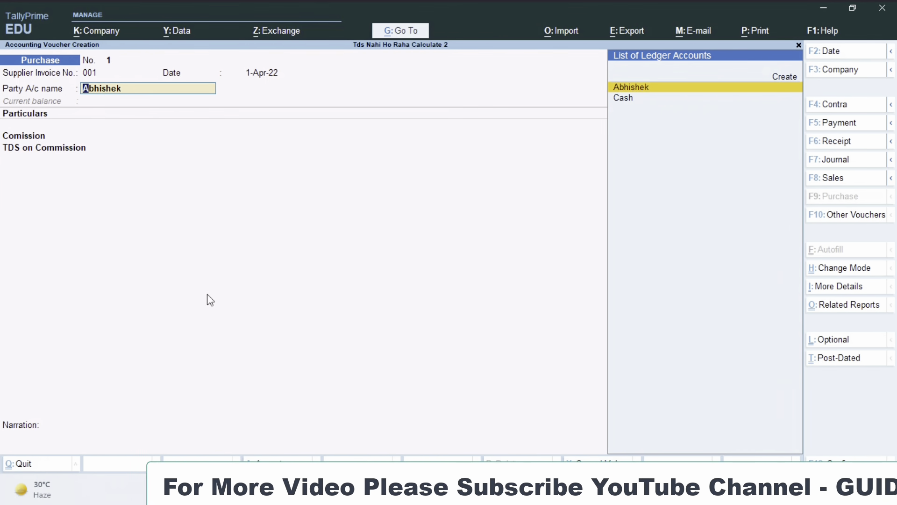
key("ctrl+Return")
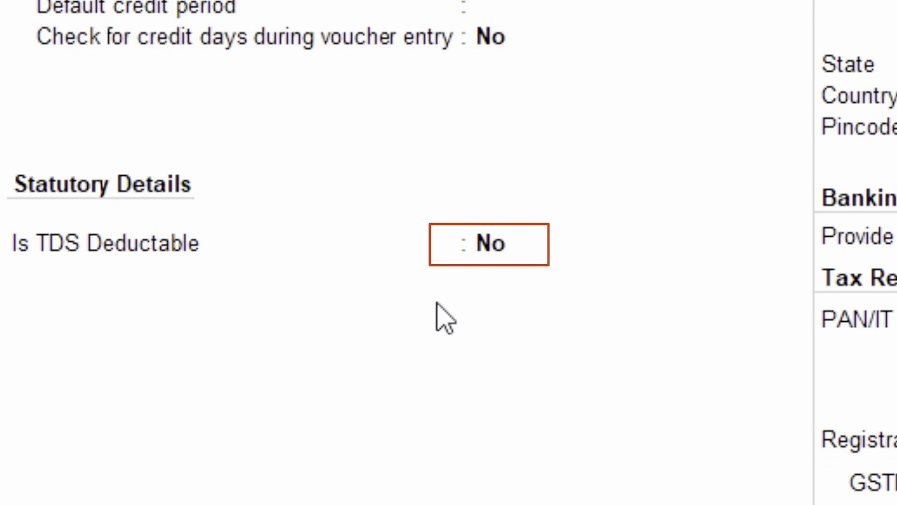
left_click(485, 253)
type("y")
key("Return")
Set the deductee type to Company - Resident and Deduct TDS in Same Voucher to Yes, saving the supplier's ledger
key("Down")
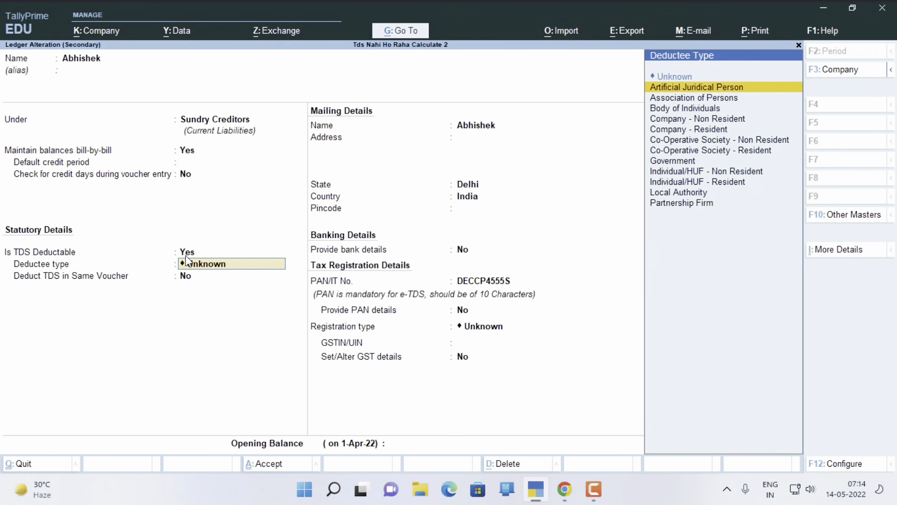
key("Down")
key("Down")
key("Down")
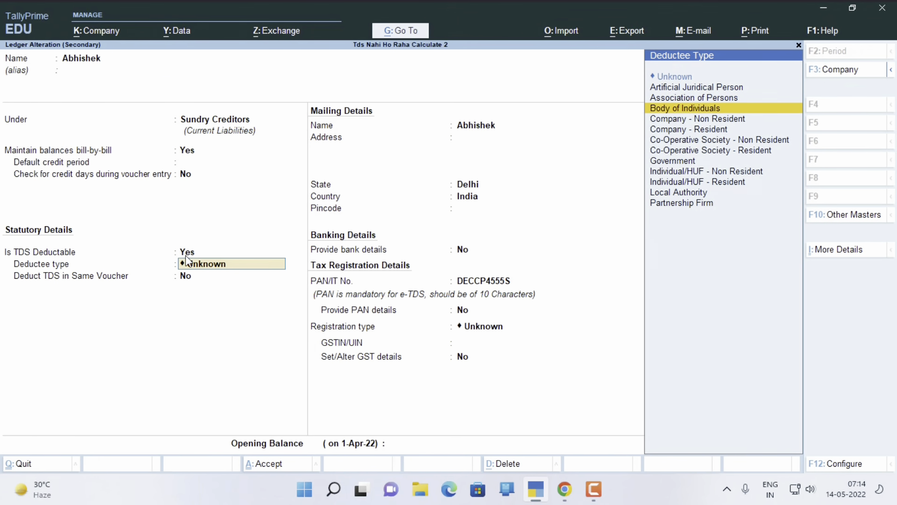
key("Down")
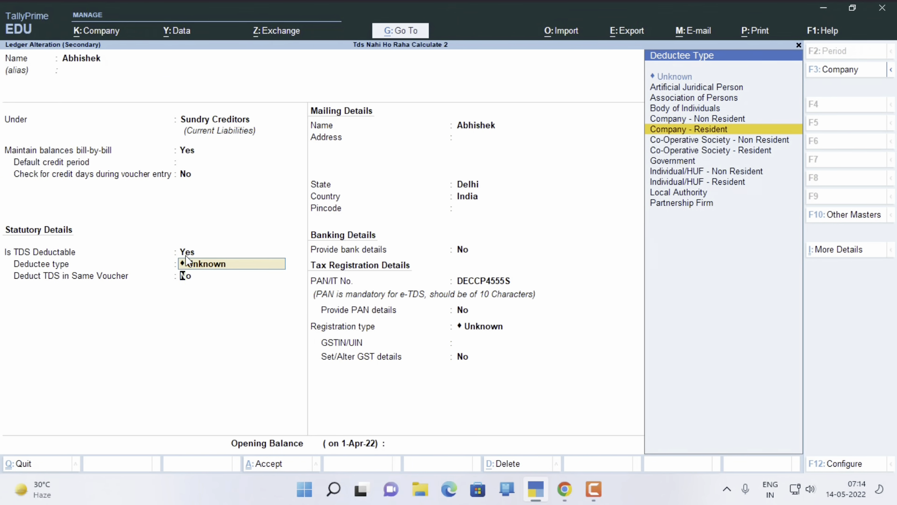
key("Return")
type("y")
key("Return")
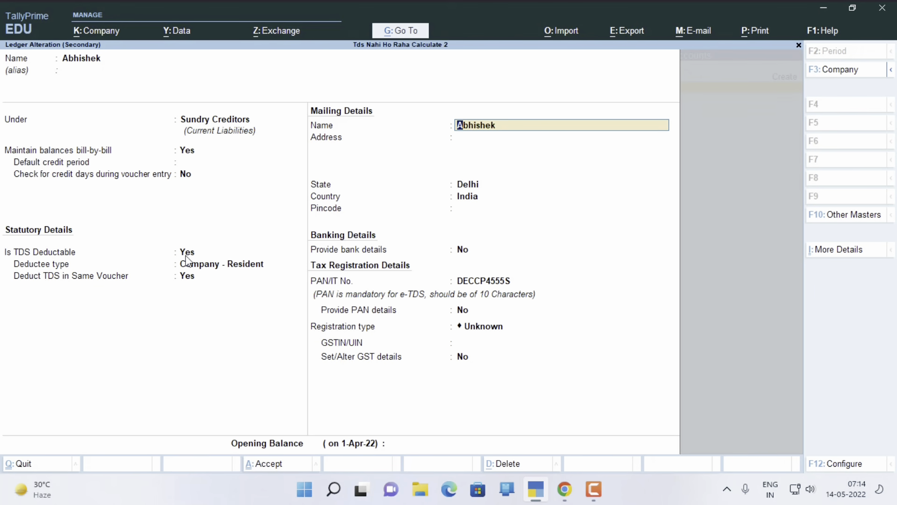
key("ctrl+a")
Accept the blank receipt details and default party details again, keeping Delhi as the state, to return to the voucher lines
key("Return")
key("Return")
key("Return")
key("Return")
key("Return")
key("Return")
key("Return")
key("Return")
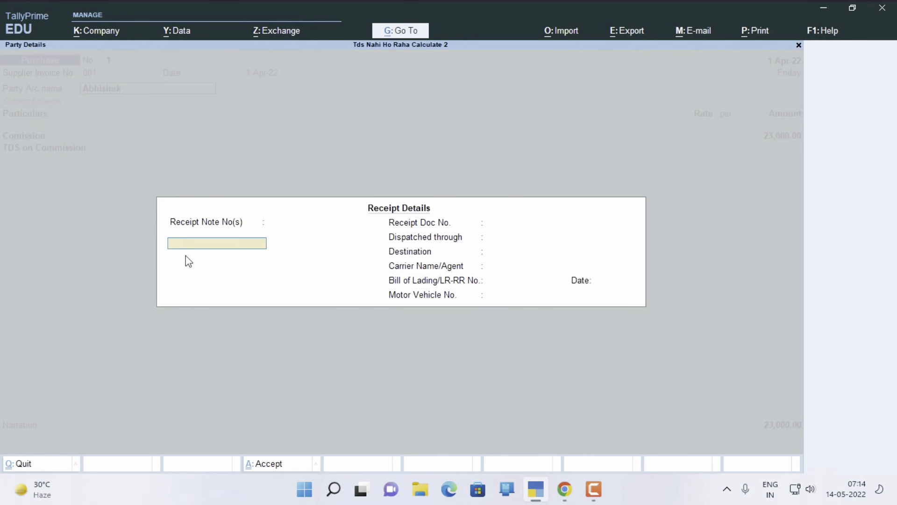
key("Return")
key("Return")
key("Return")
key("Return")
key("Return")
key("Return")
key("Return")
key("Return")
key("Return")
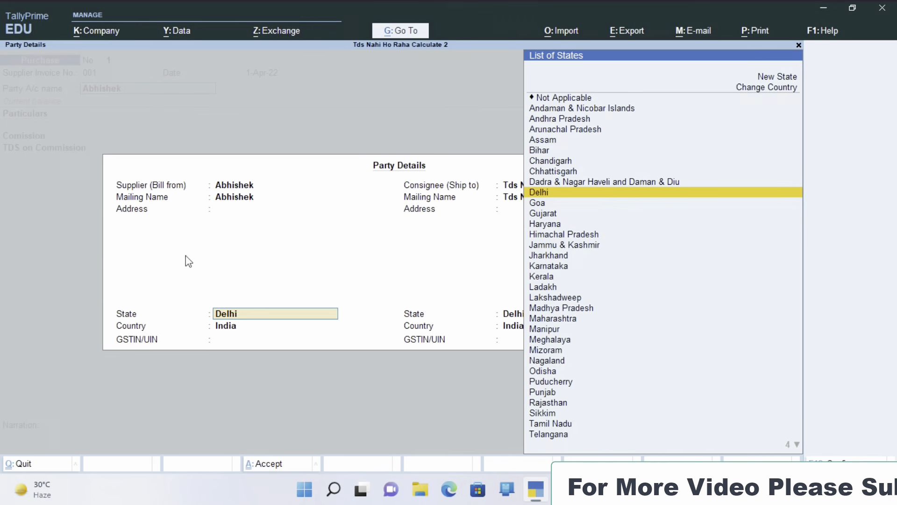
key("Return")
key("Return")
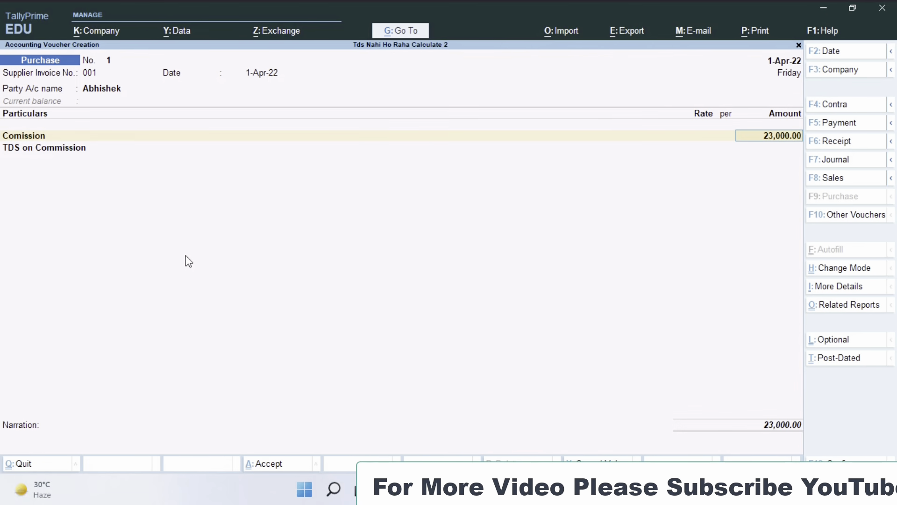
Reselect the TDS on Commission ledger on the voucher's second line to recalculate its TDS amount
key("Up")
key("Up")
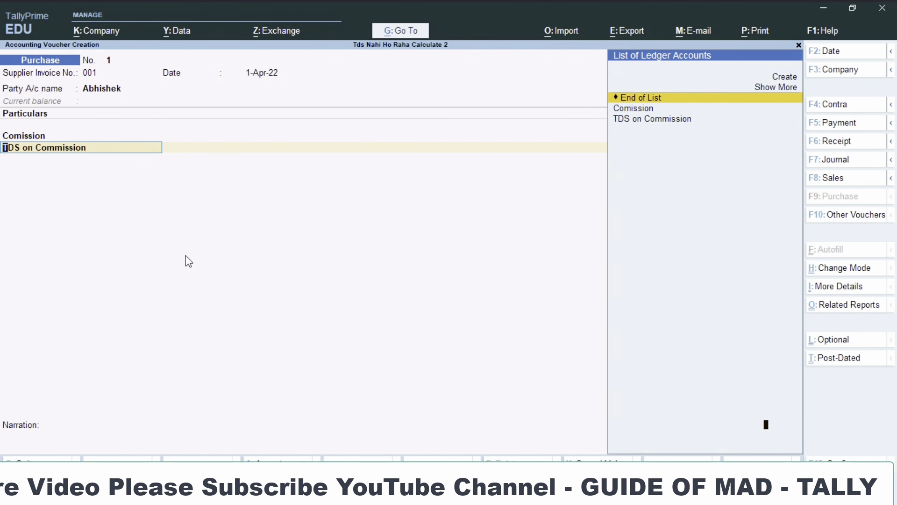
key("Return")
key("BackSpace")
key("Return")
type("T")
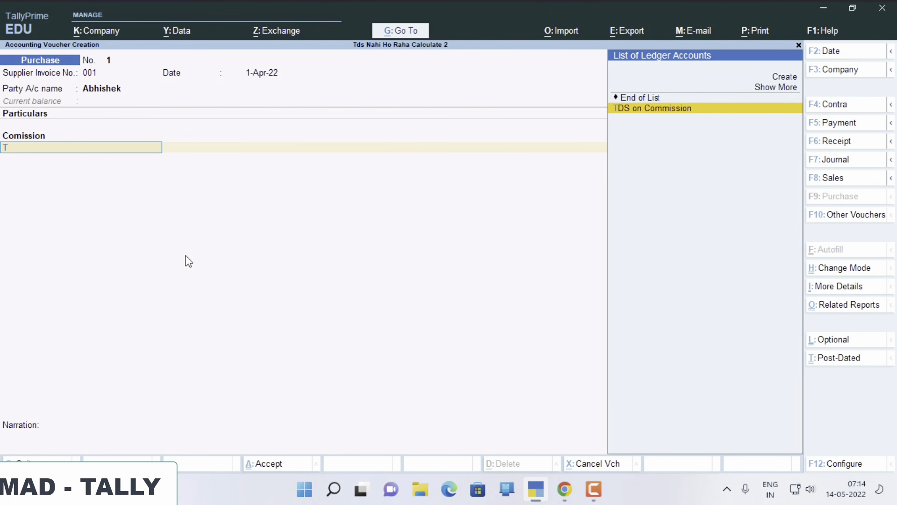
key("Return")
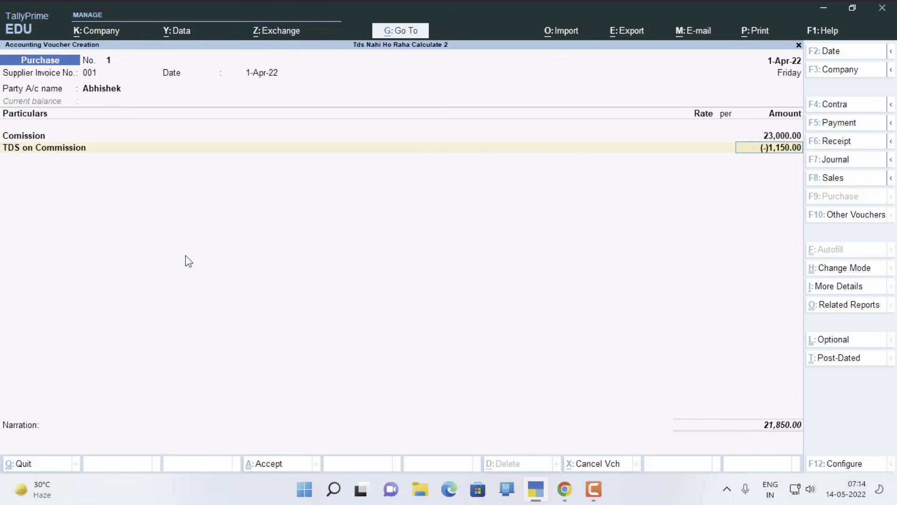
Quit the purchase voucher without saving and switch to the company Tds Nahi Ho Raha Calculate 3
key("BackSpace")
key("Escape")
key("y")
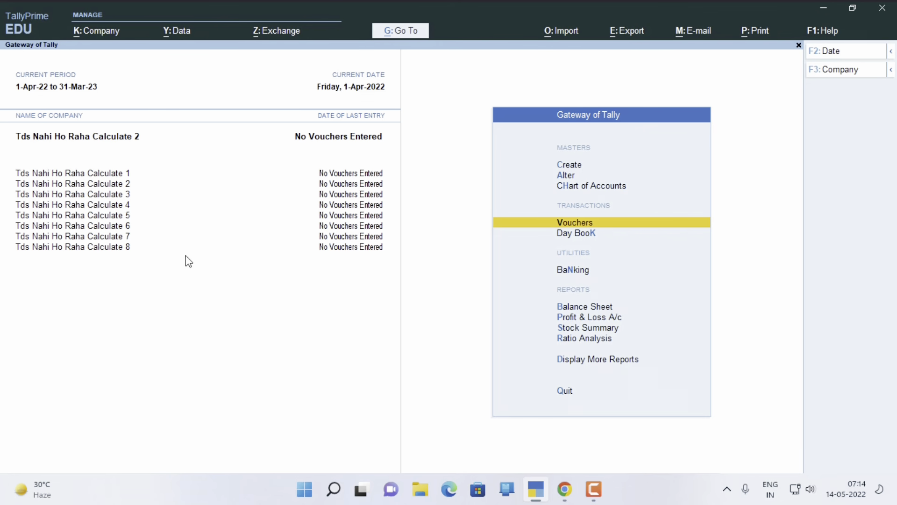
key("F3")
key("Down")
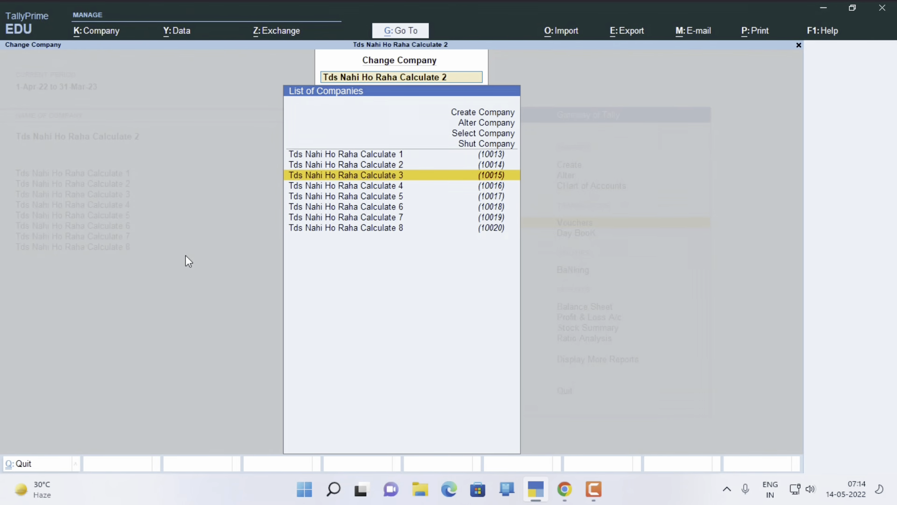
key("Return")
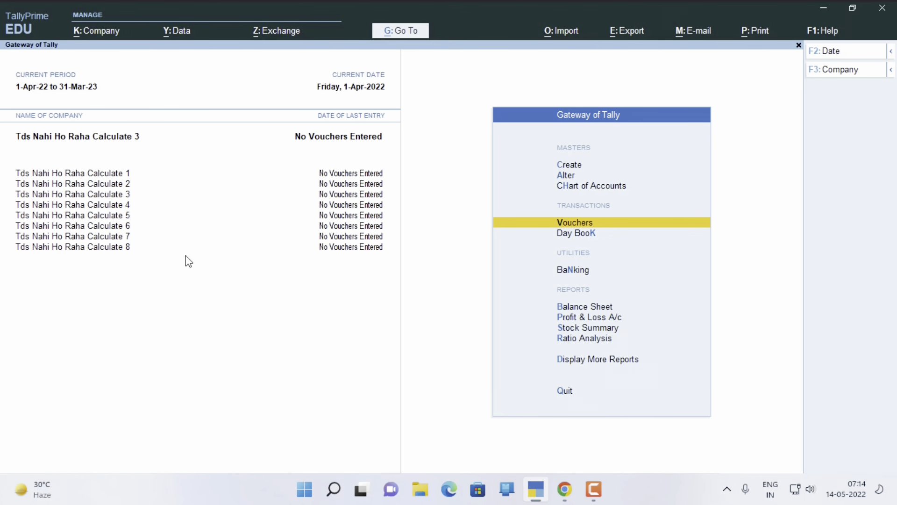
Start a purchase voucher with supplier invoice number 001 dated 1-Apr-22 for the supplier, accepting the default receipt and party details
key("Return")
type("001")
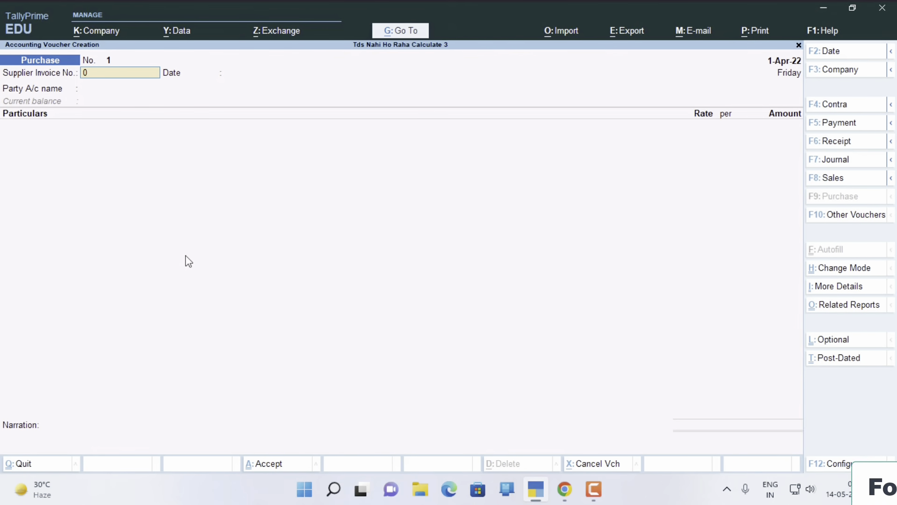
key("Return")
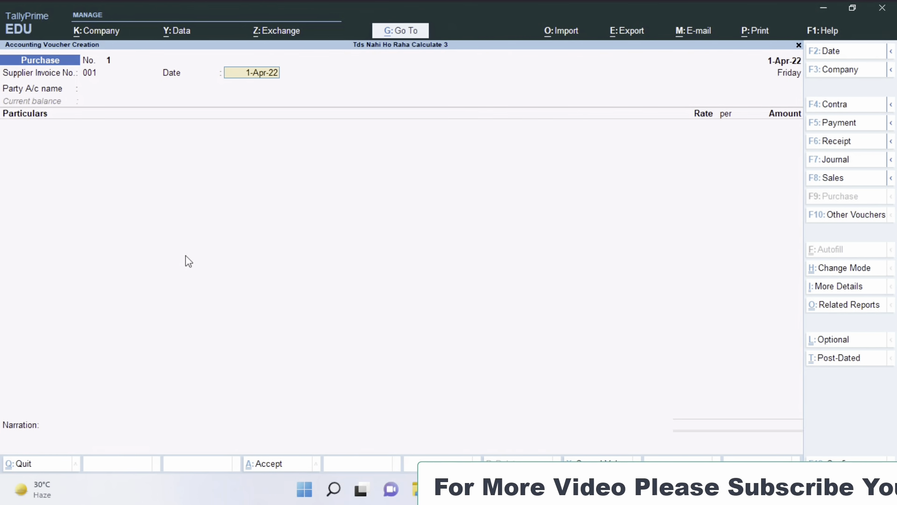
key("Return")
key("Return")
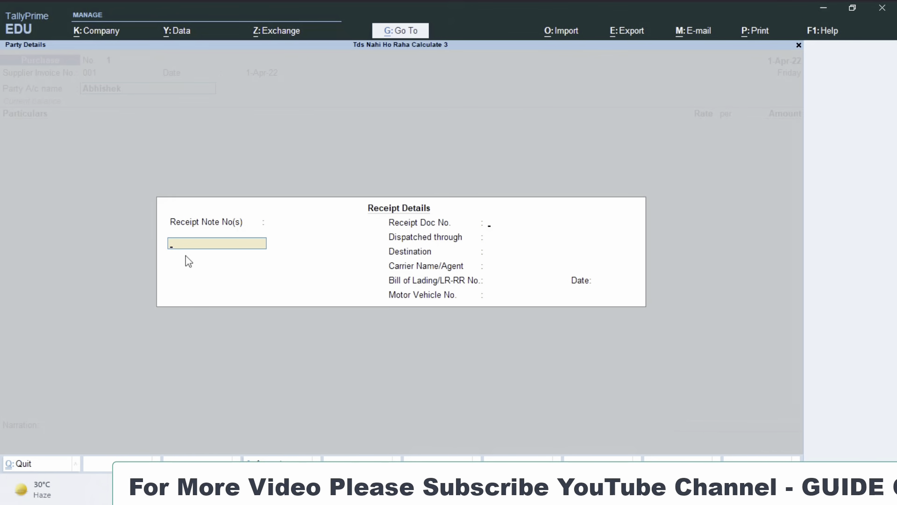
key("Return")
key("ctrl+a")
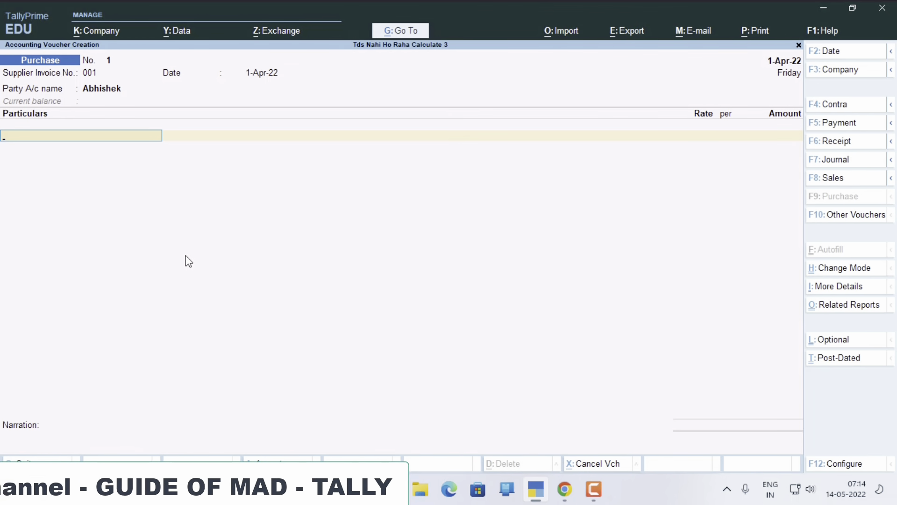
Add a Comission line of 23,000 to the voucher, followed by the TDS on Comission ledger
key("Return")
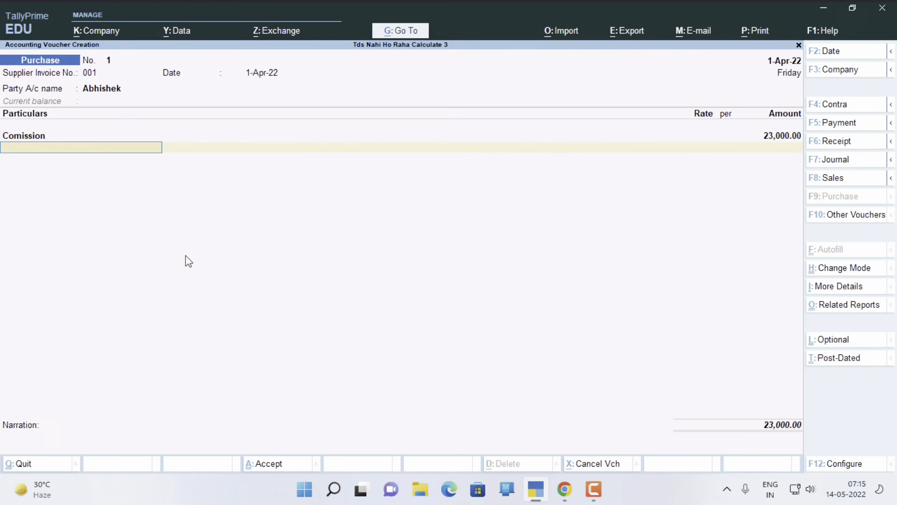
key("Return")
type("TDS on Comission")
key("Return")
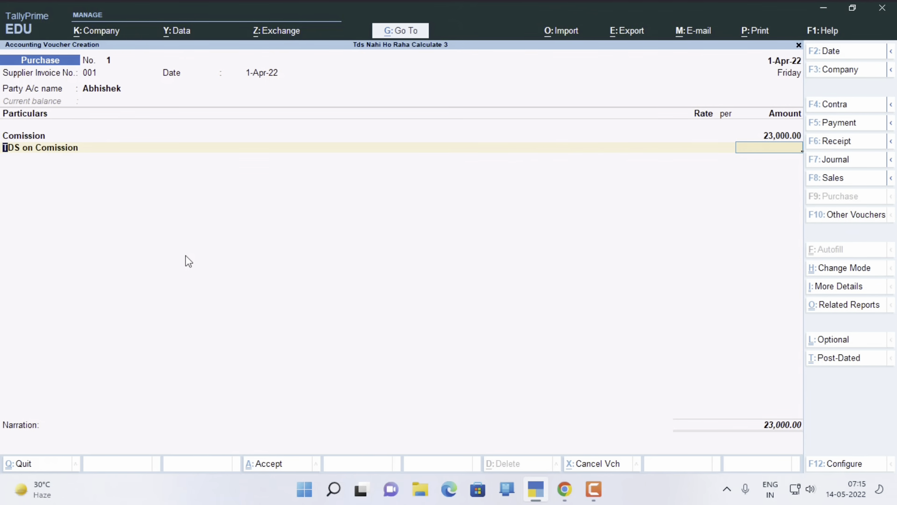
Alter the TDS on Comission ledger from the voucher, setting its nature of payment to TDS on Commission, and save it
key("BackSpace")
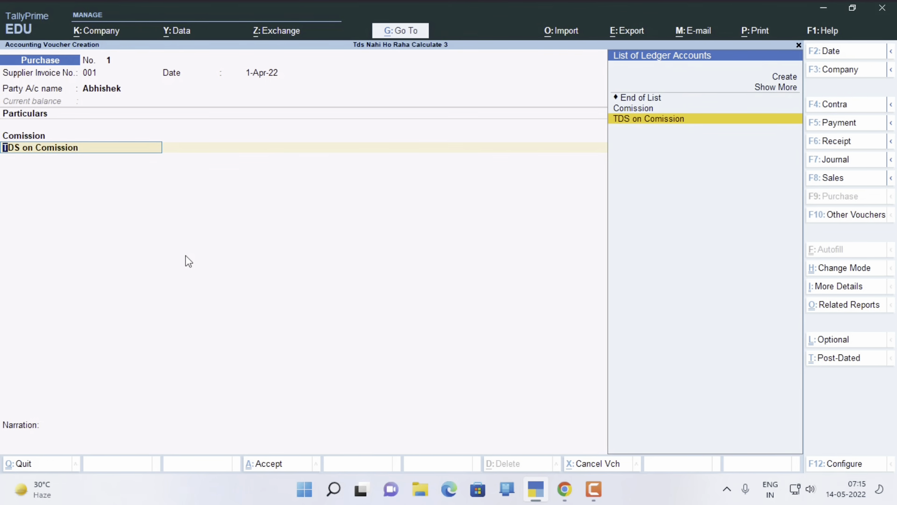
key("ctrl+Return")
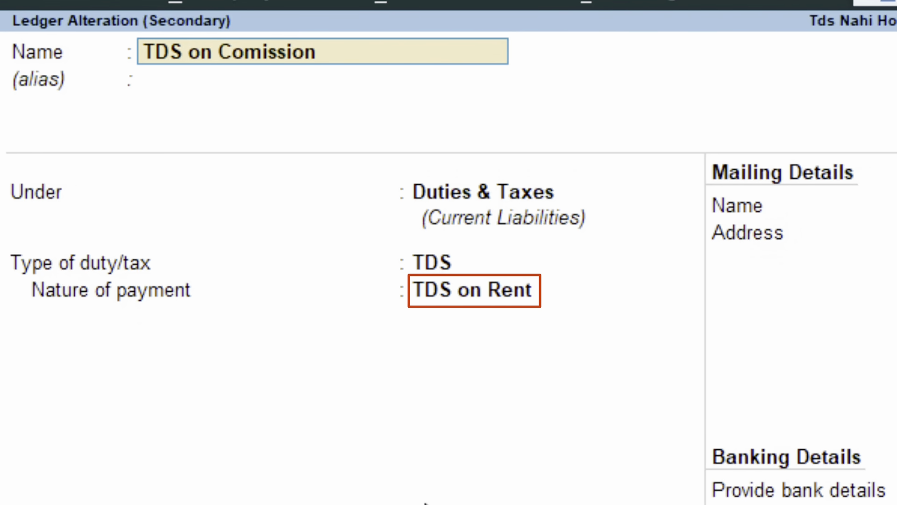
key("Return")
key("Return")
key("Return")
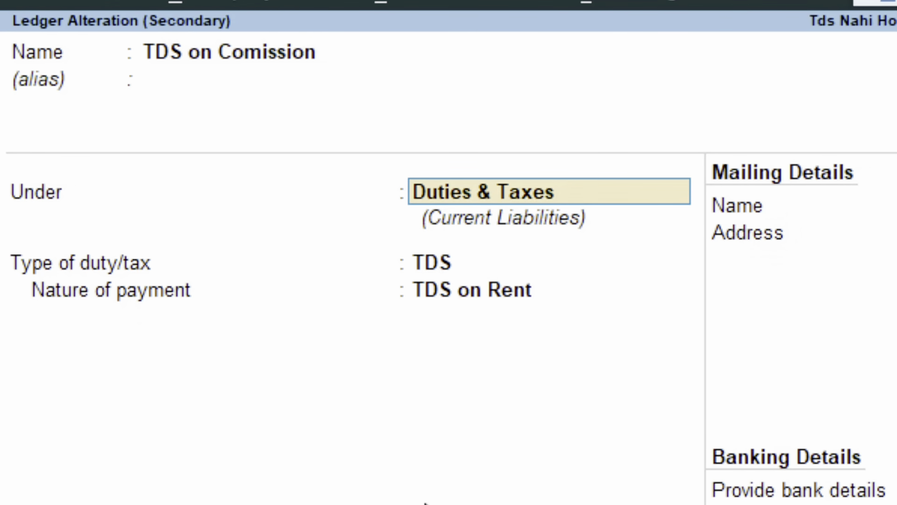
key("Return")
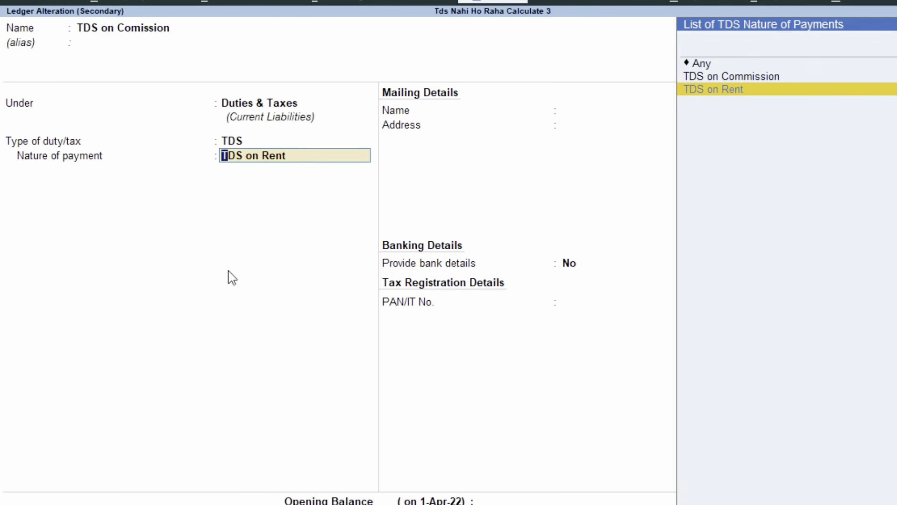
key("Up")
key("Up")
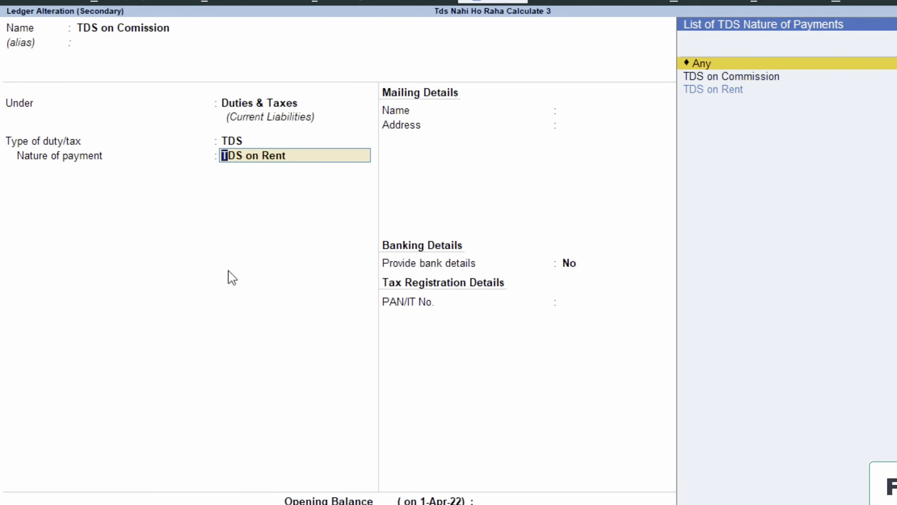
key("Down")
key("Down")
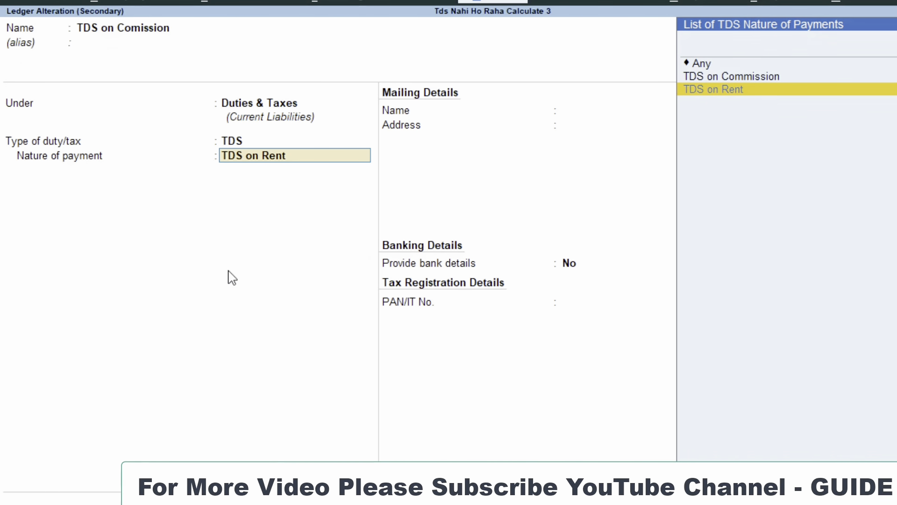
key("Up")
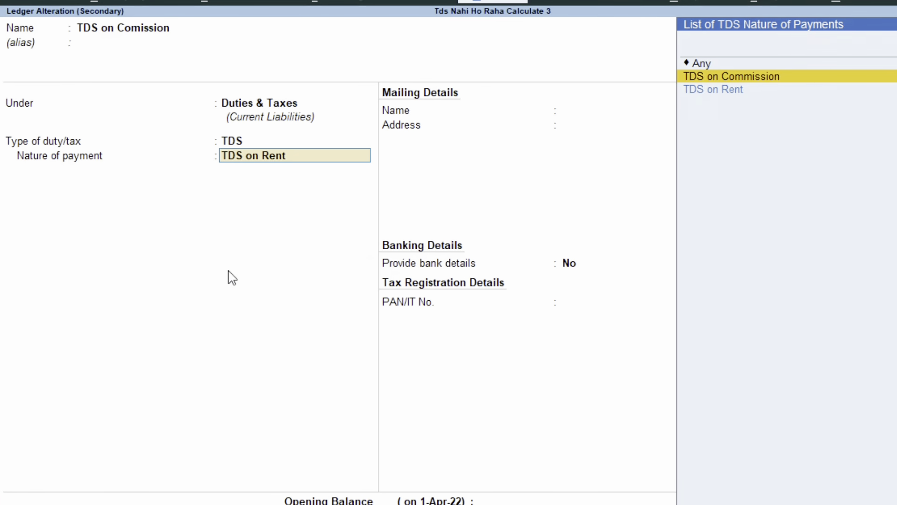
key("Return")
key("Return")
key("Return")
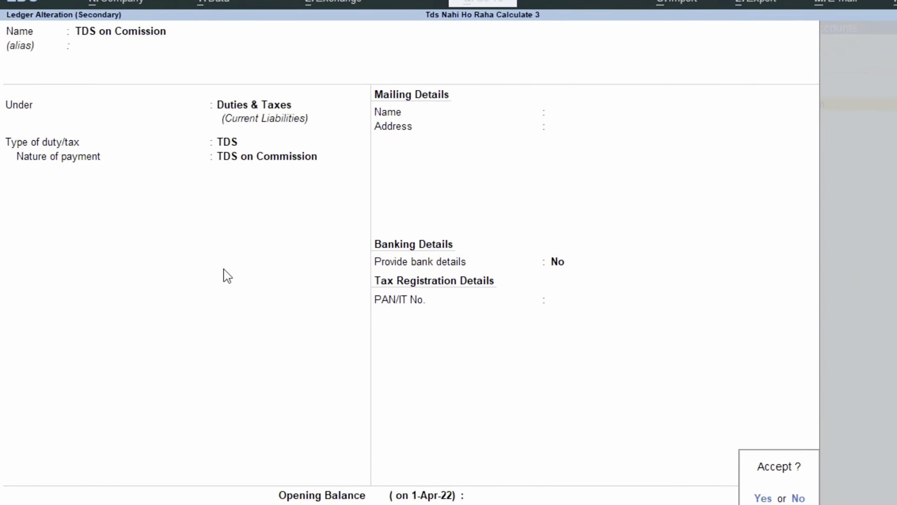
key("Return")
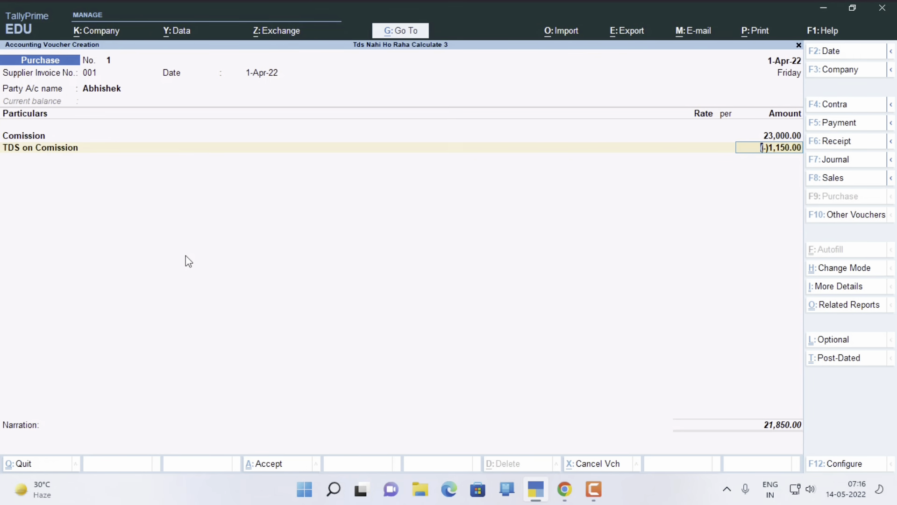
Quit the purchase voucher without saving and switch to the company Tds Nahi Ho Raha Calculate 4
key("Escape")
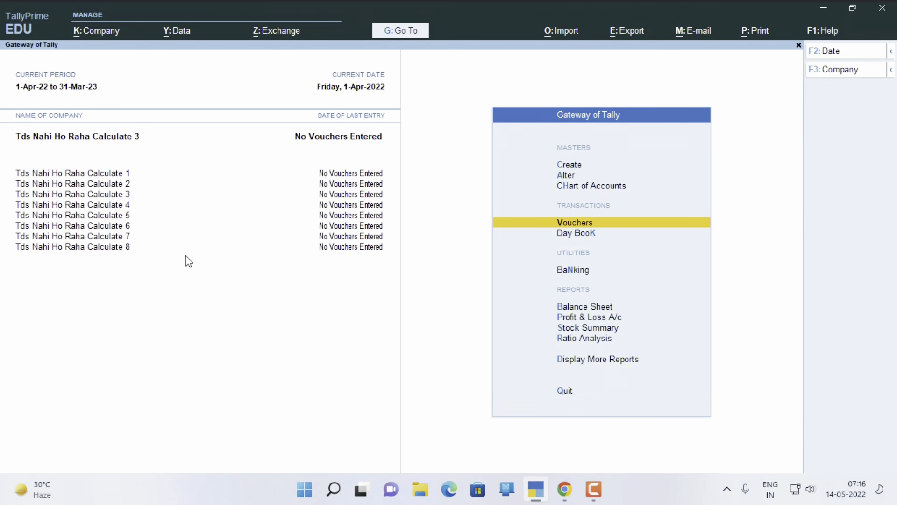
key("F3")
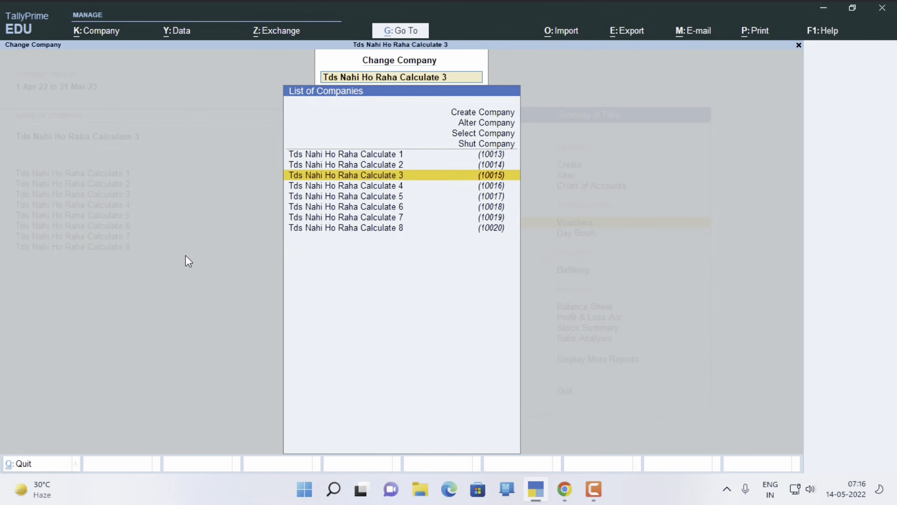
key("Down")
key("Return")
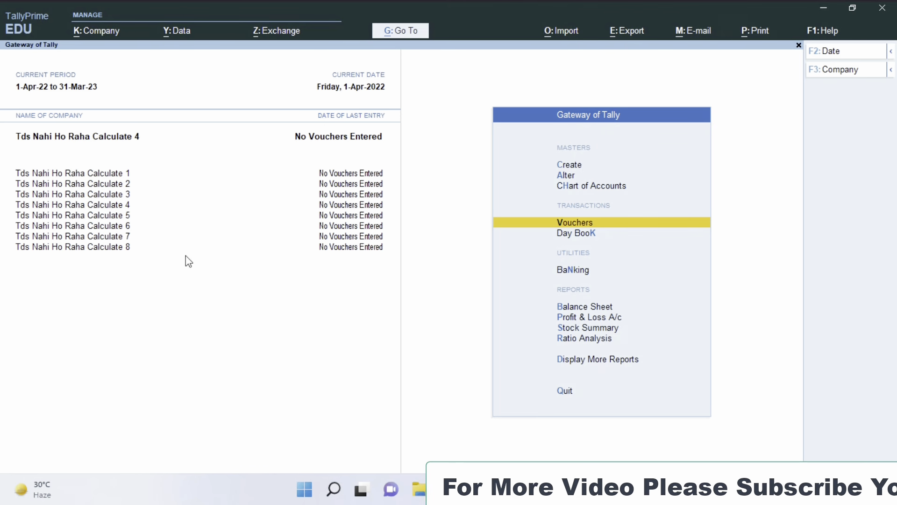
Start a purchase voucher with supplier invoice number 001 dated 1-Apr-22 for the supplier, accepting the default receipt and party details
key("Return")
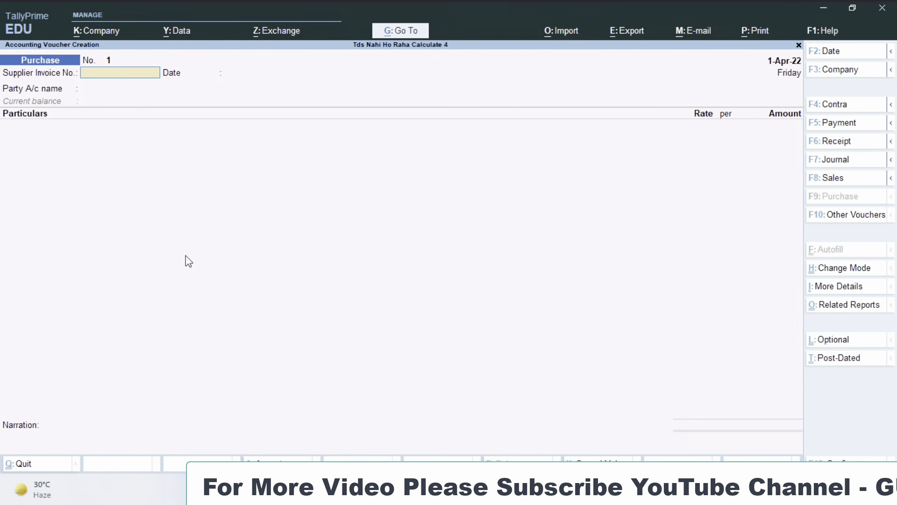
type("001")
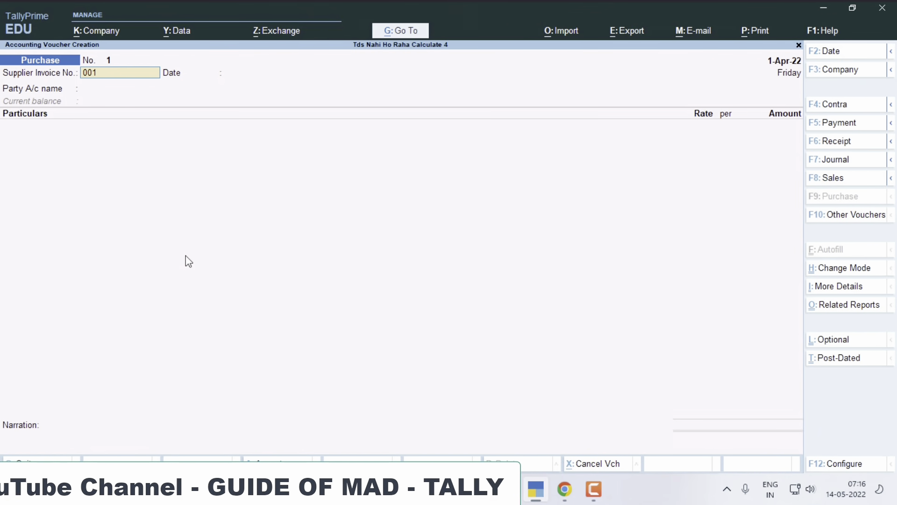
key("Return")
key("Return")
key("Return")
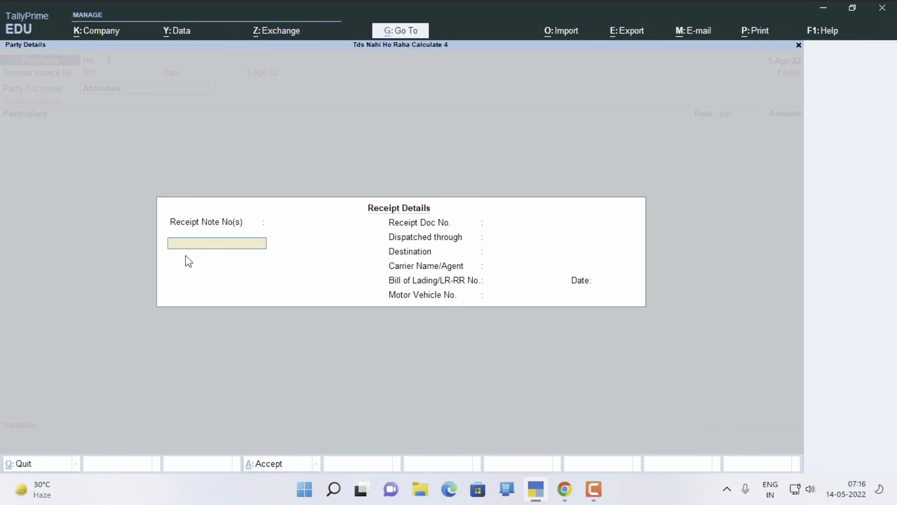
key("ctrl+a")
key("ctrl+a")
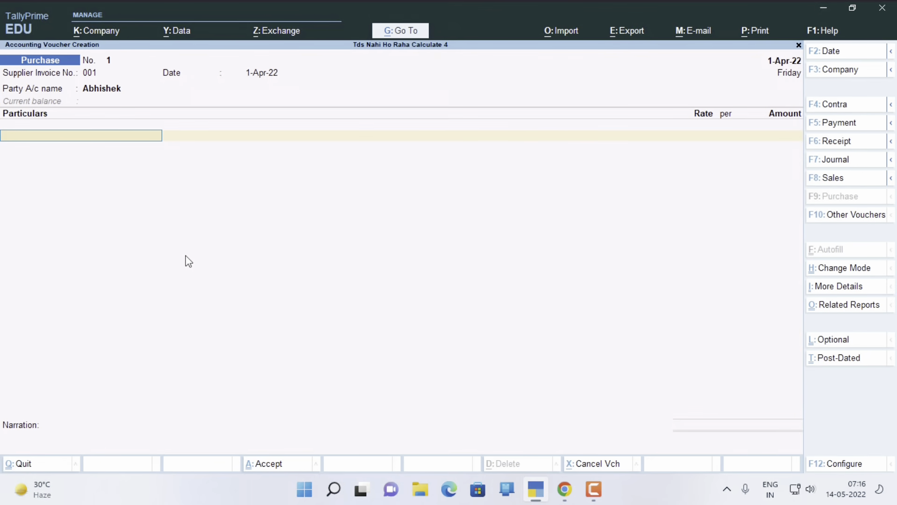
Add a Comission line of 23,000 to the purchase voucher, followed by the TDS on Comission ledger
type("C")
key("Return")
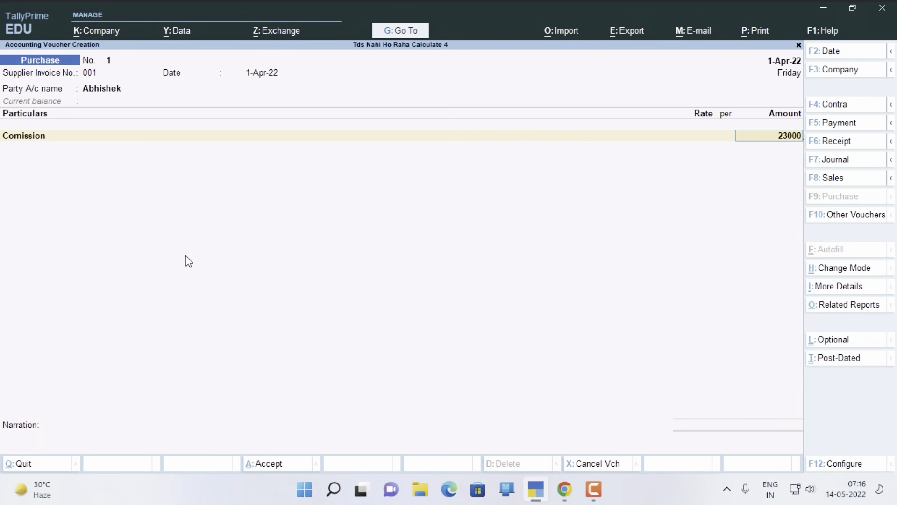
key("Return")
type("T")
key("Return")
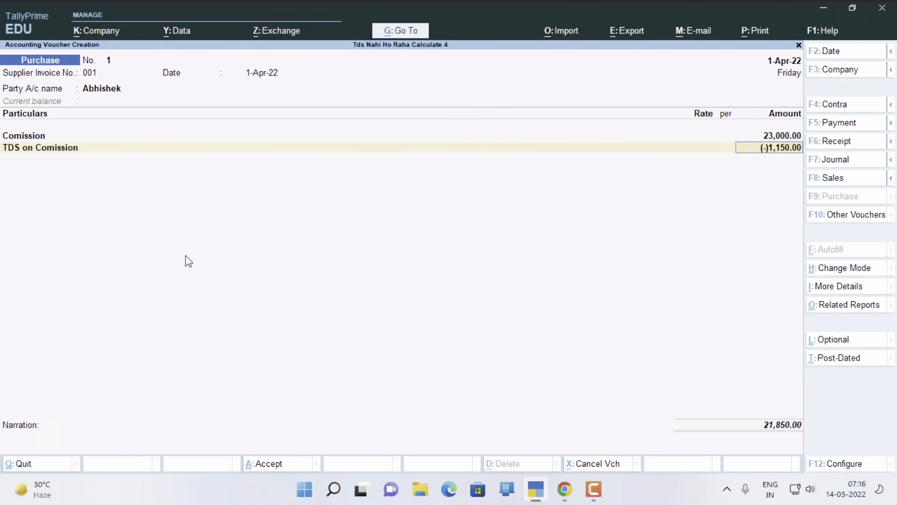
Alter the Comission ledger from the voucher, moving it under Indirect Expenses with type of ledger Not Applicable, and save it
key("Up")
key("Left")
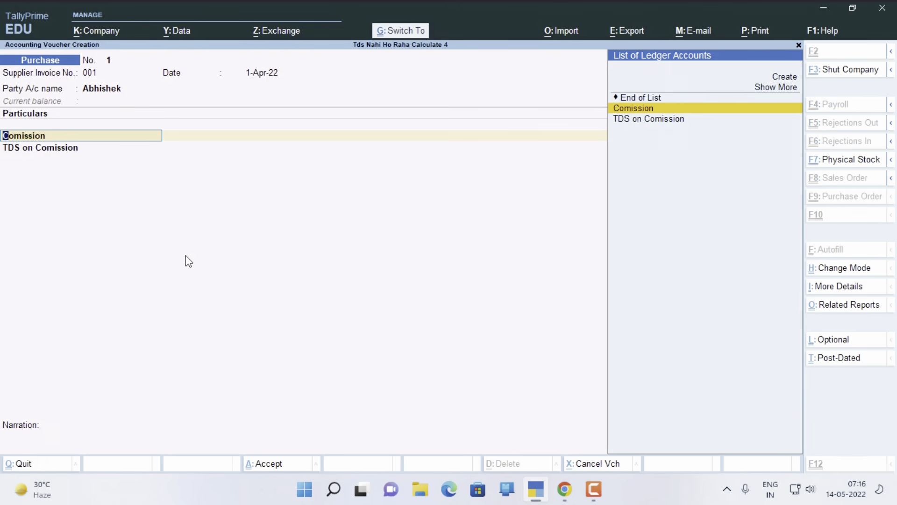
key("ctrl+Return")
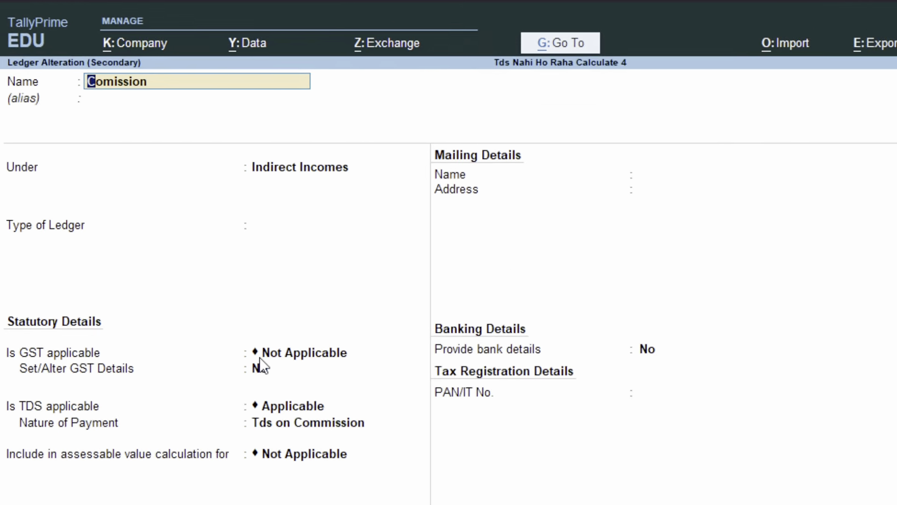
key("Return")
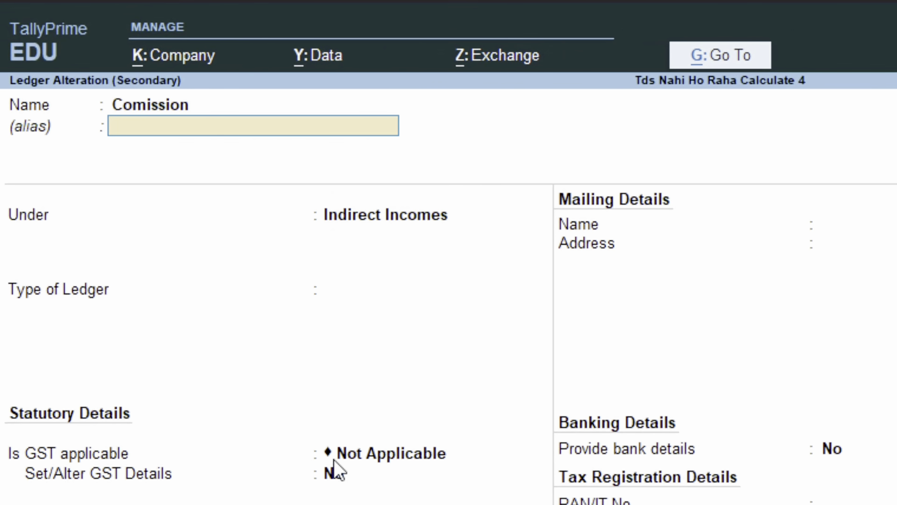
key("Return")
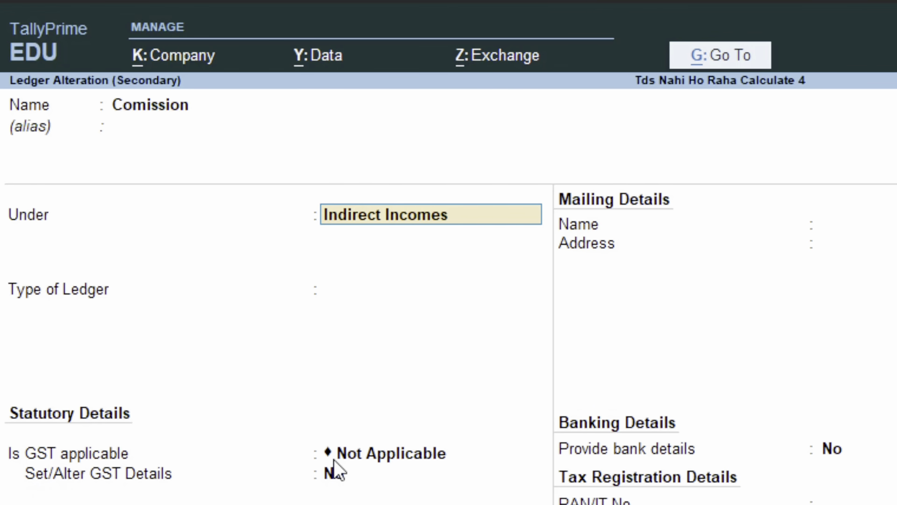
key("Up")
key("Return")
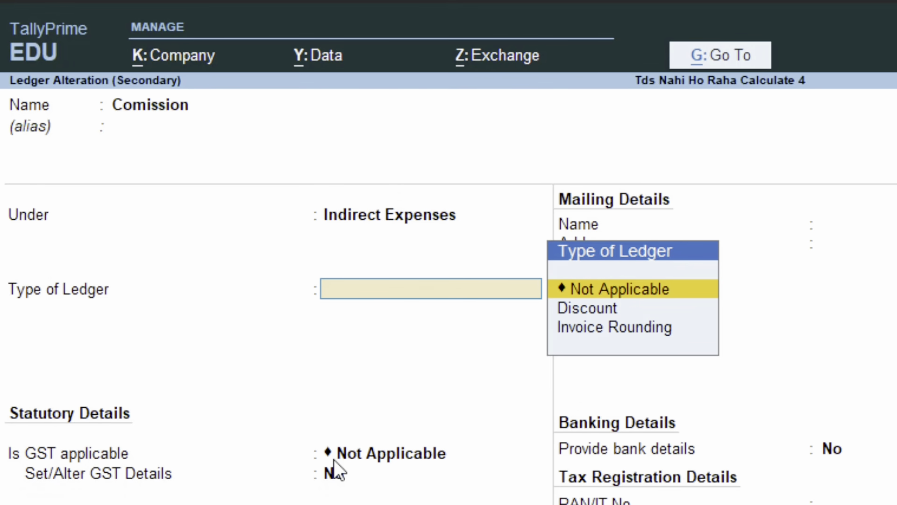
key("Return")
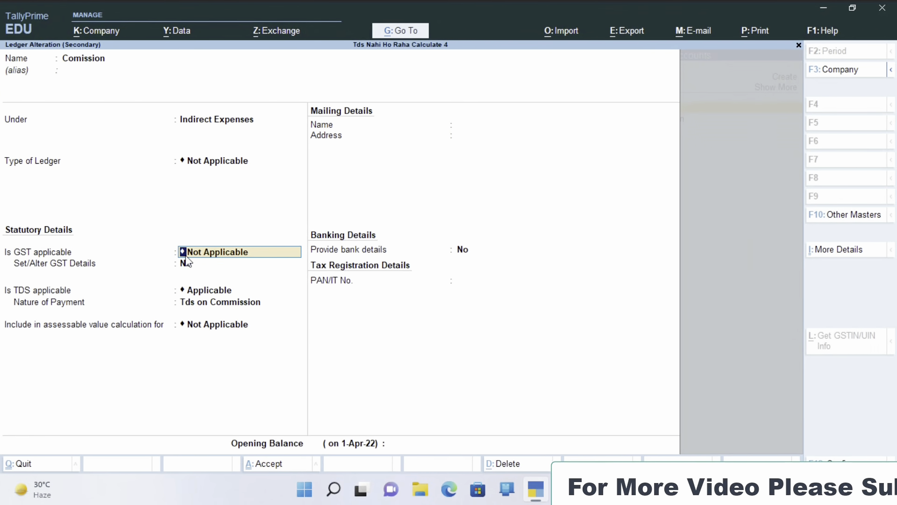
key("Return")
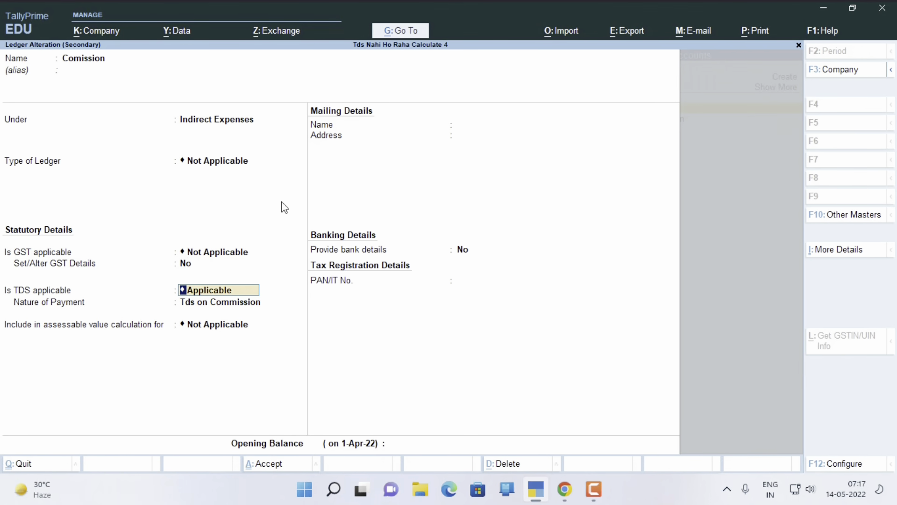
key("ctrl+a")
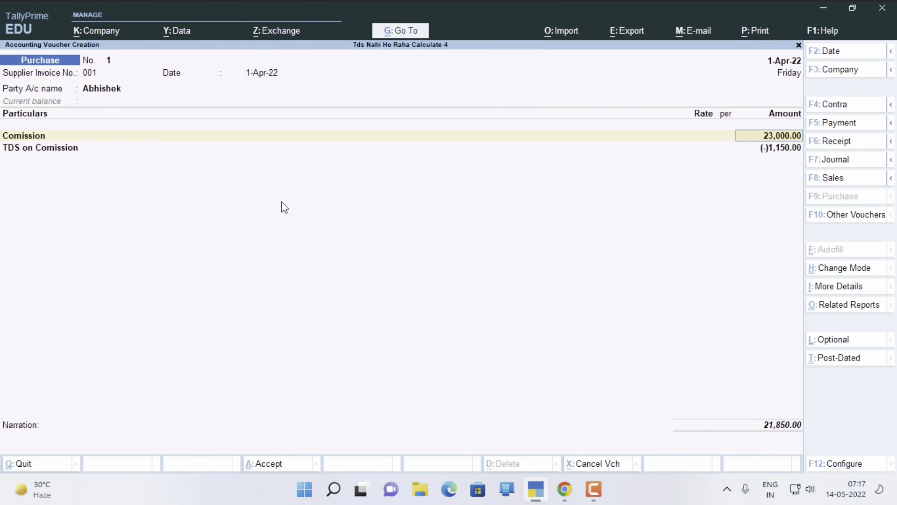
Quit the purchase voucher without saving and switch to the company Tds Nahi Ho Raha Calculate 5
key("Escape")
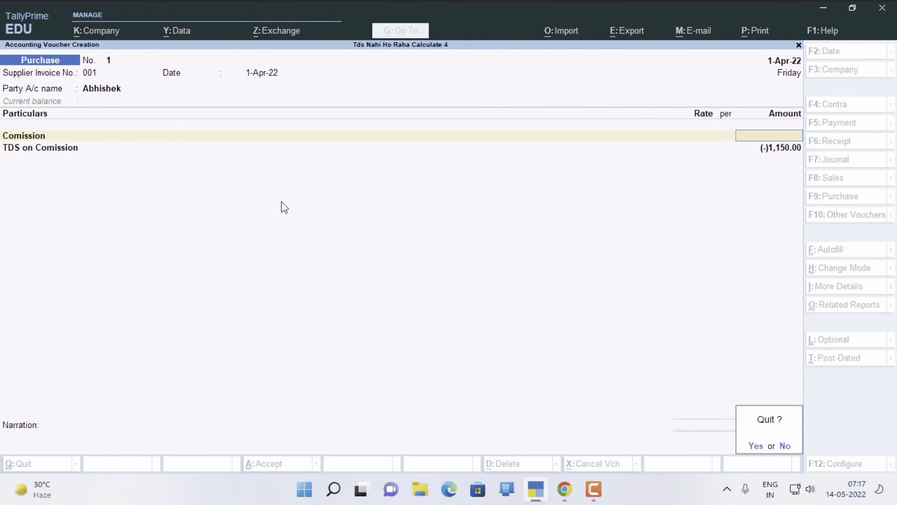
key("y")
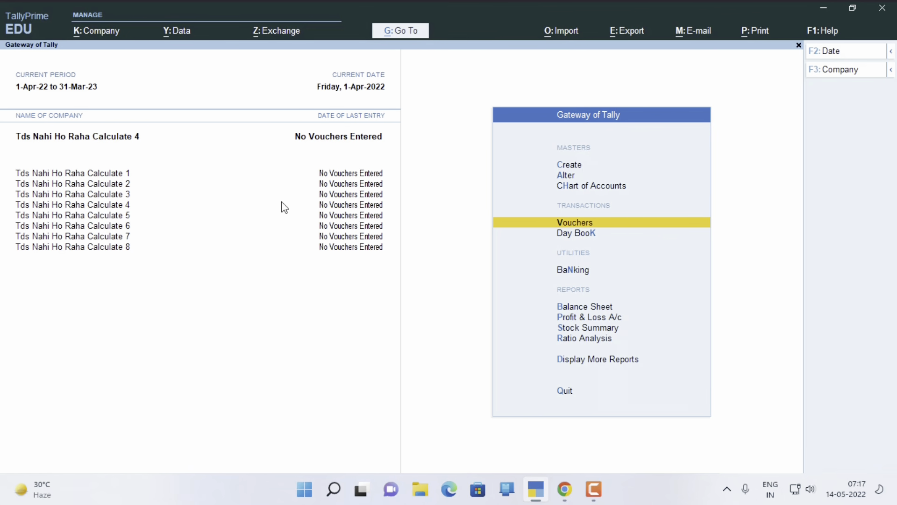
key("F3")
key("Down")
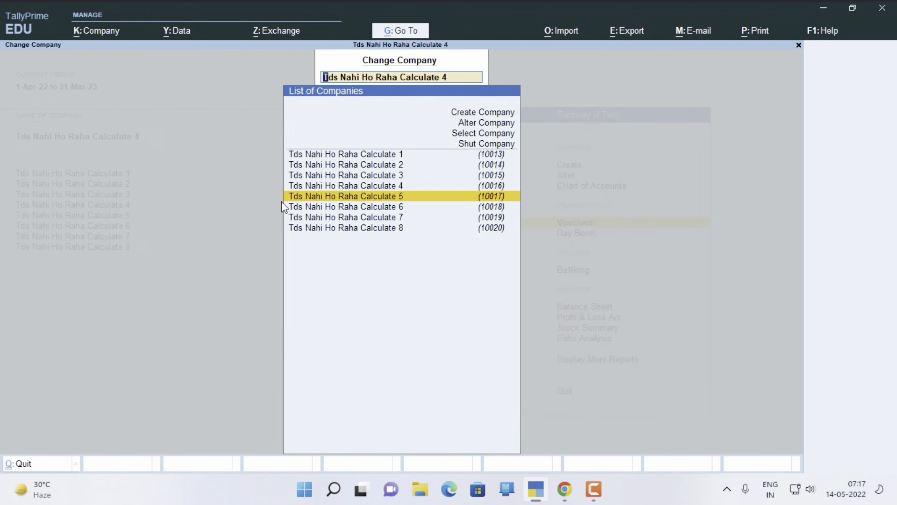
key("Return")
Start a purchase voucher in this company with supplier invoice number 001 dated 1-Apr-22 for the supplier, keeping the default receipt and party details
key("Return")
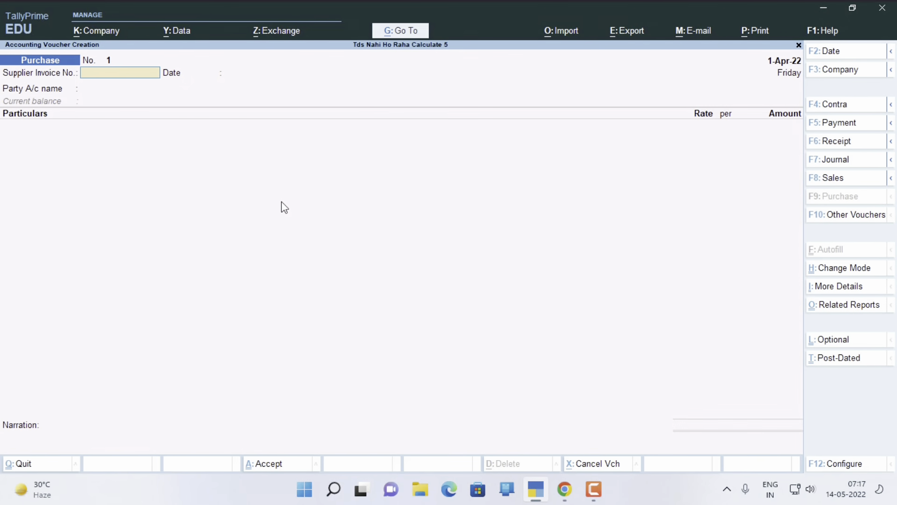
type("001")
key("Return")
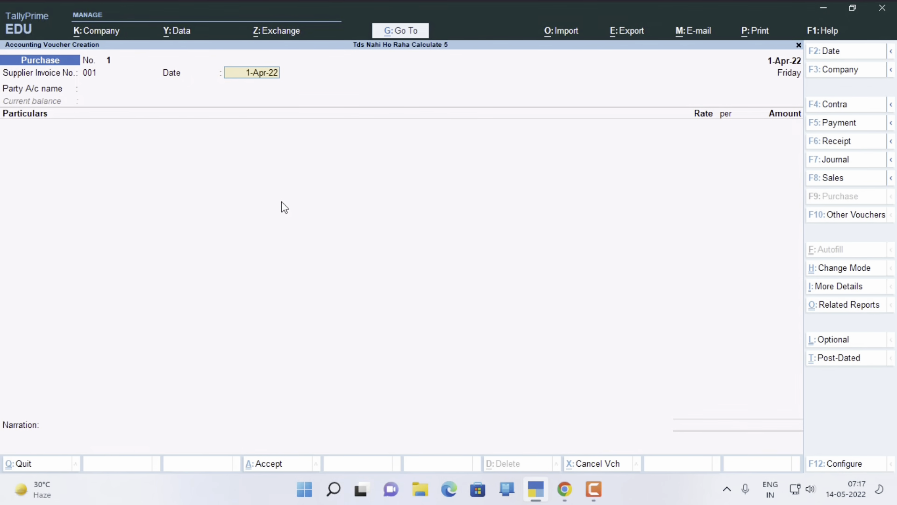
key("Return")
key("Return")
key("Return")
key("Return")
key("Return")
key("Return")
key("Return")
key("Return")
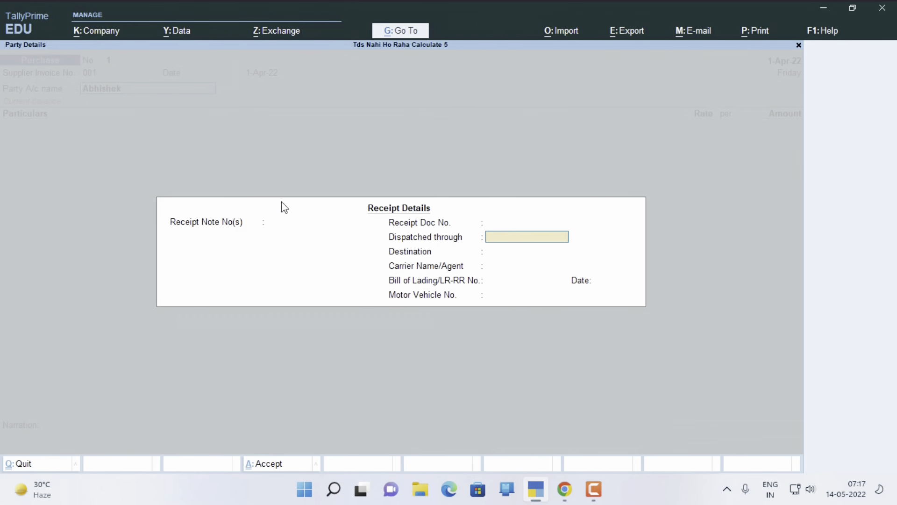
key("Return")
key("Return")
key("Return")
key("Return")
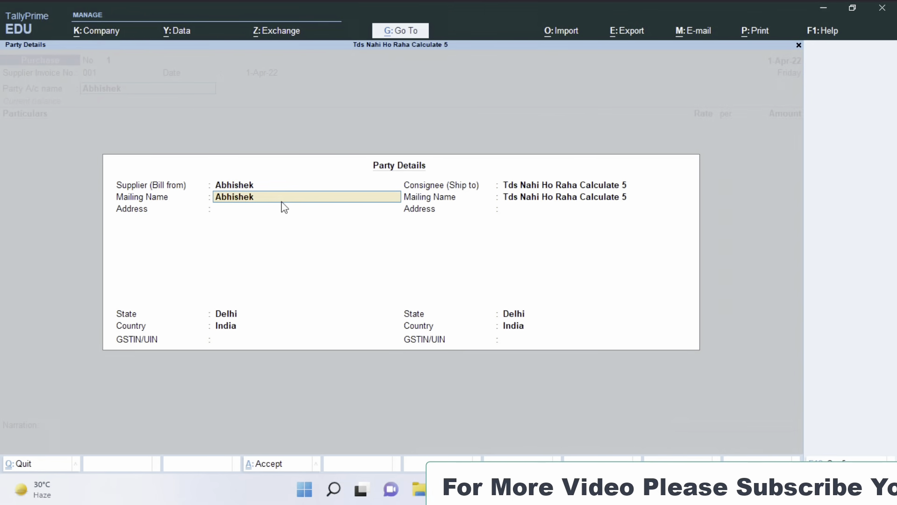
key("Return")
key("Return")
key("Return")
key("Return")
key("Return")
key("Return")
key("Return")
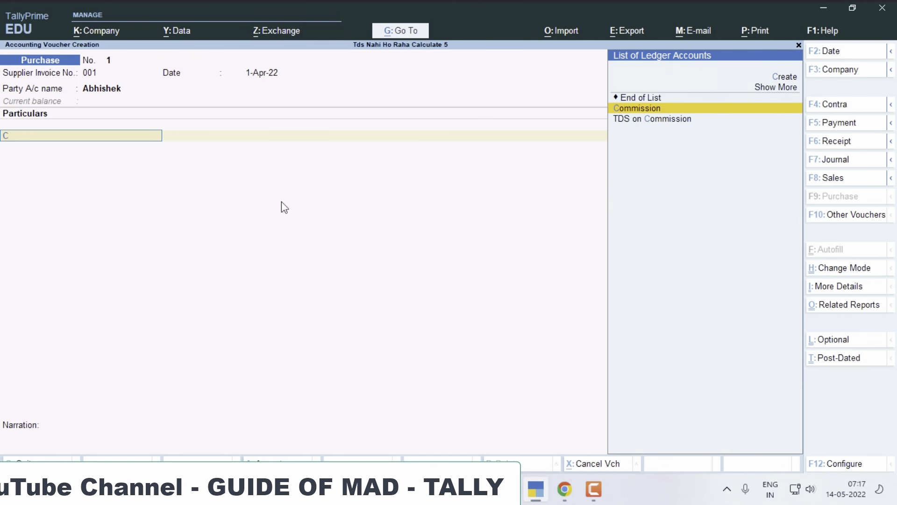
Add a Commission line of 26,000 to the voucher, followed by the TDS on Commission ledger
key("Return")
type("26000")
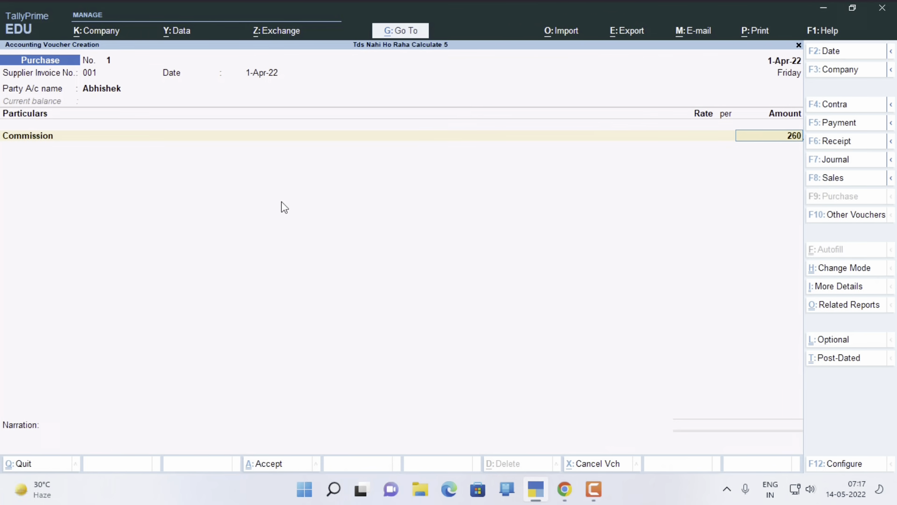
key("Return")
type("T")
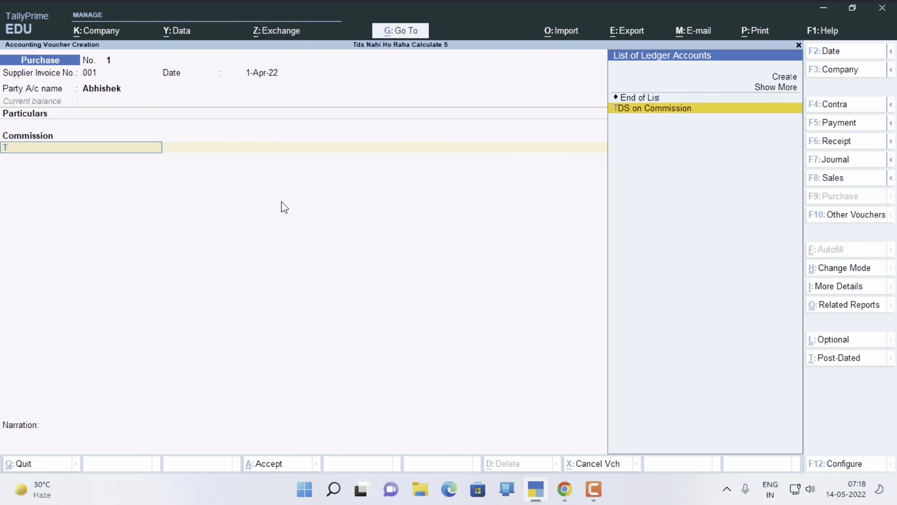
key("Return")
key("Return")
key("BackSpace")
key("BackSpace")
key("Return")
key("Return")
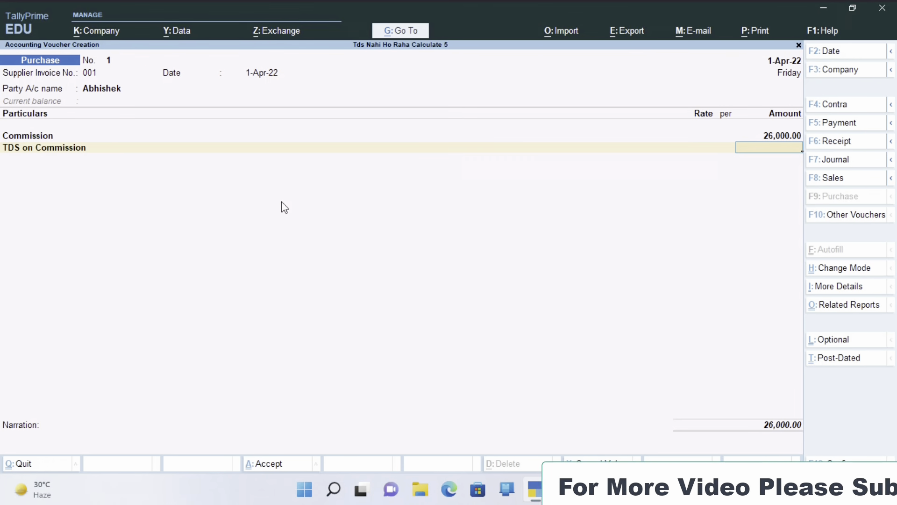
Alter the TDS on Commission ledger from the voucher, setting its duty type to TDS and nature of payment to TDS on Commission, and save it
key("BackSpace")
key("BackSpace")
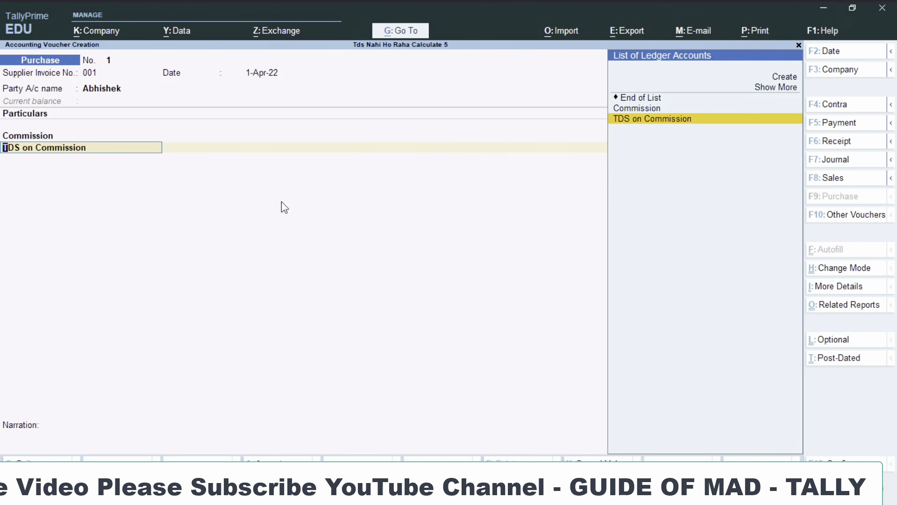
key("ctrl+Return")
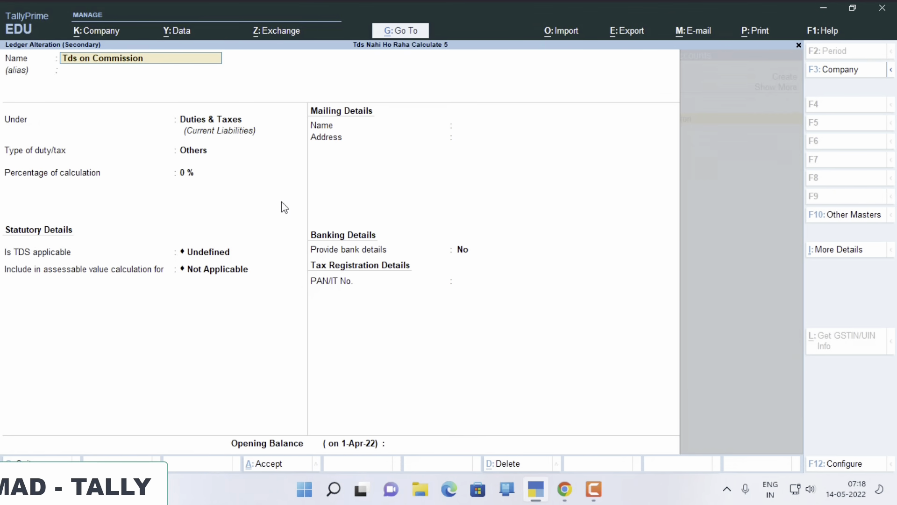
key("Return")
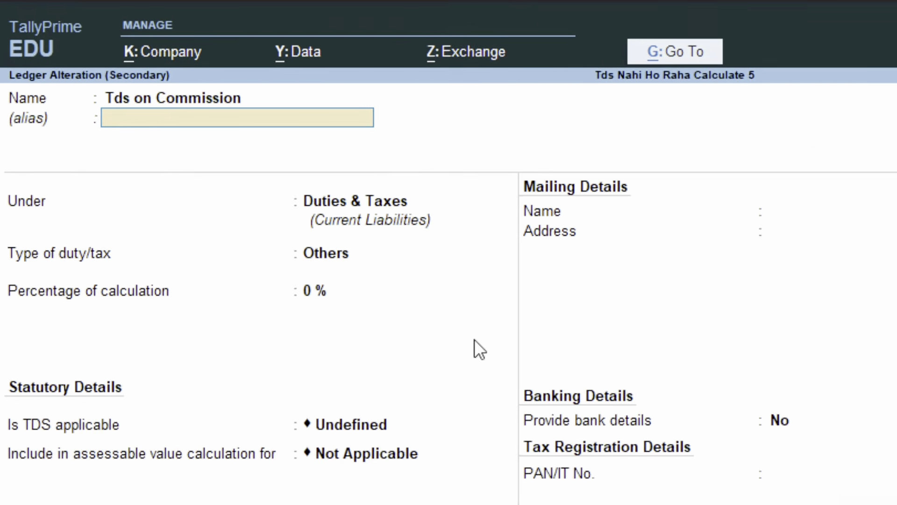
key("Return")
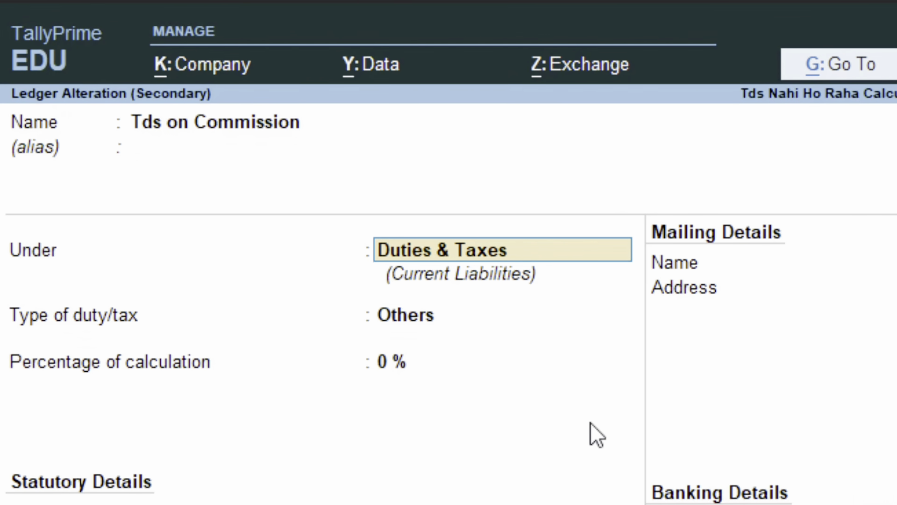
key("Return")
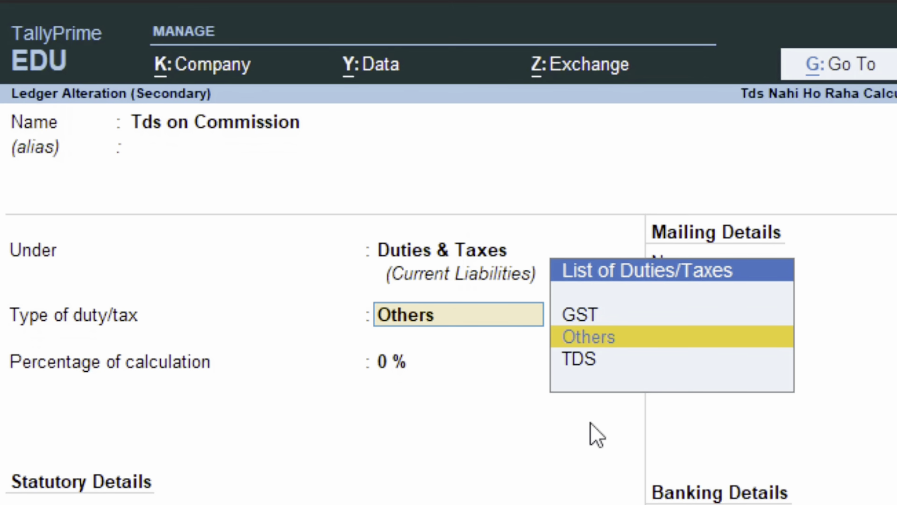
key("Down")
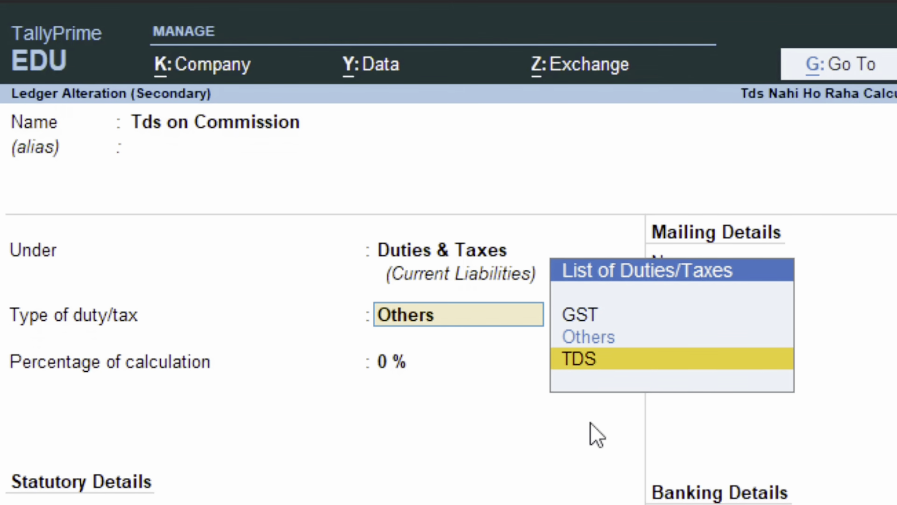
key("Return")
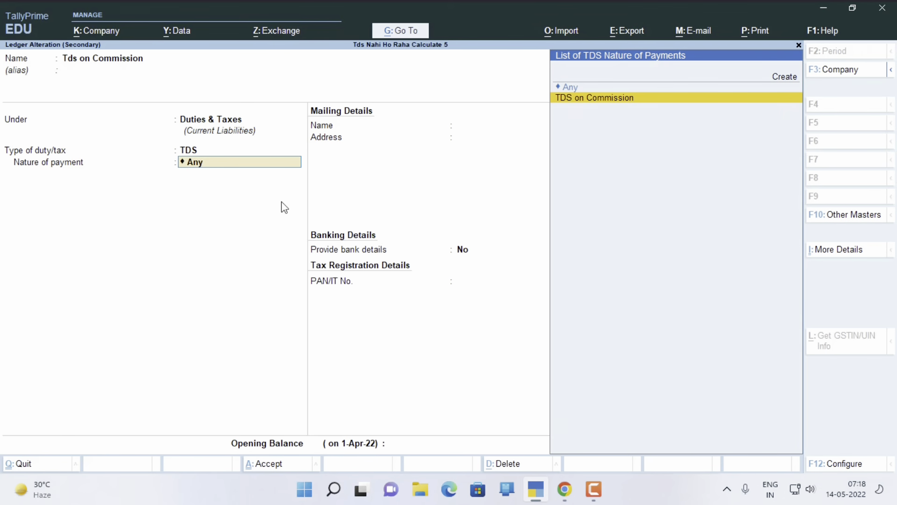
key("Return")
key("Return")
key("Return")
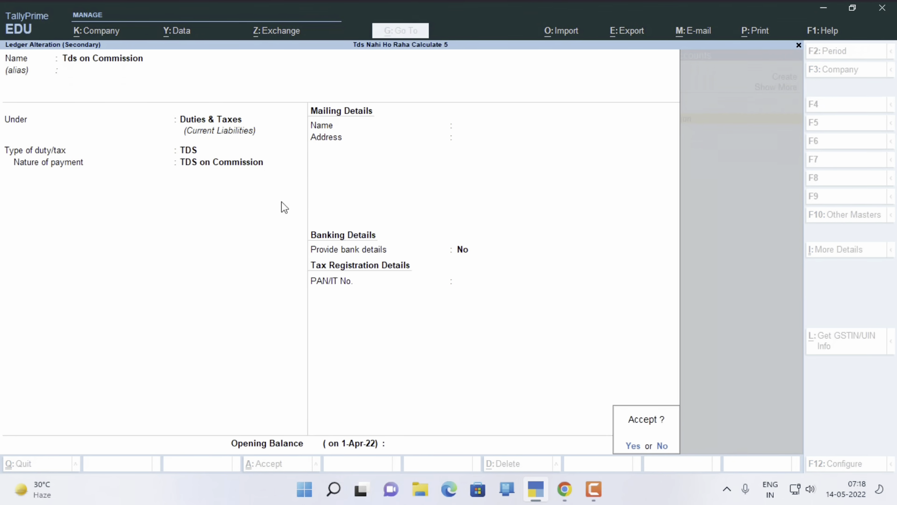
key("Return")
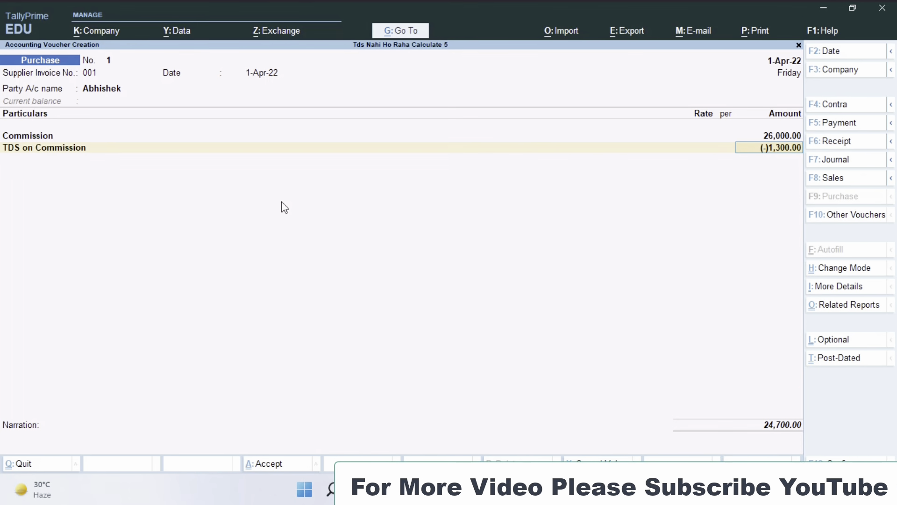
Accept the calculated TDS on Commission line in the purchase voucher and continue to the next line
key("Return")
key("Return")
key("Return")
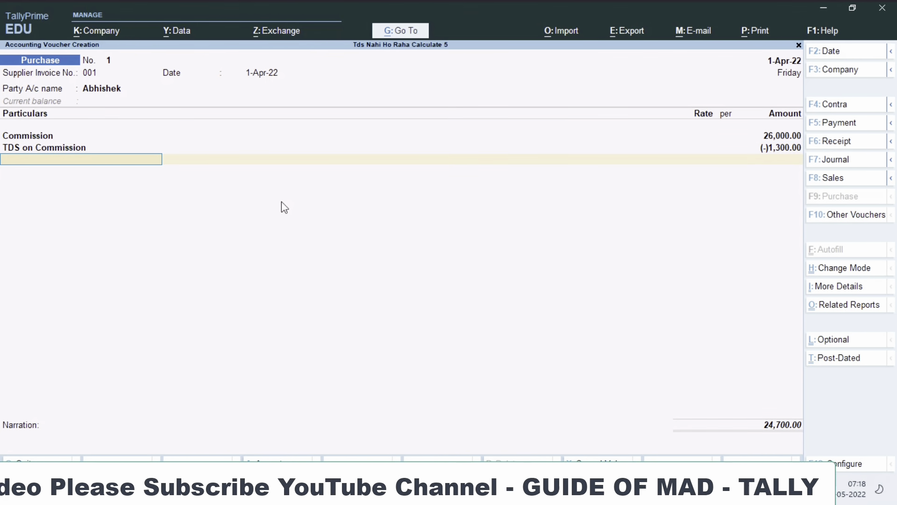
Review the supplier's bill-wise details for the purchase voucher and leave the voucher without saving it
key("Return")
key("Return")
key("Return")
key("Return")
key("Return")
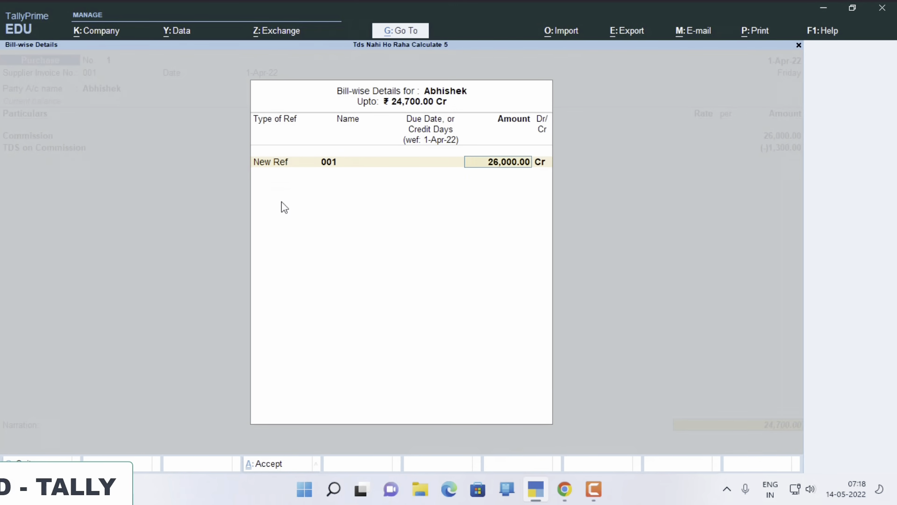
key("Escape")
key("y")
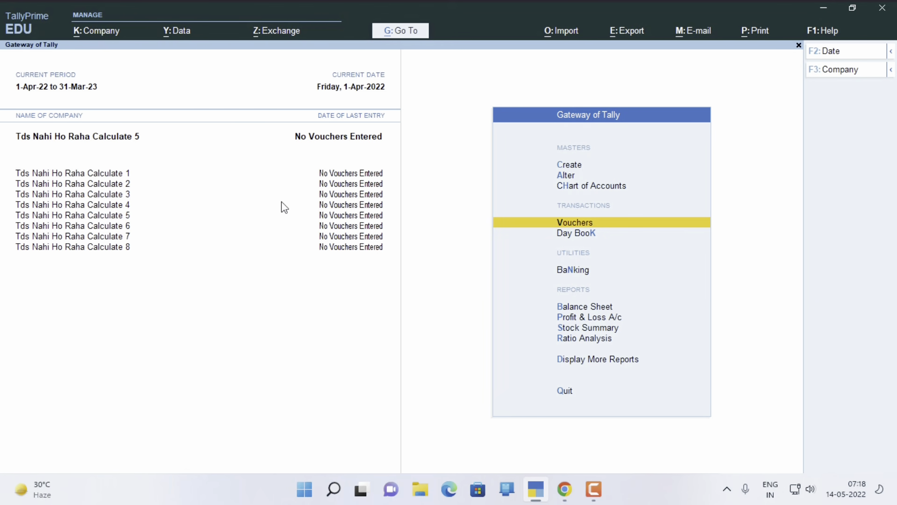
Switch to the company Tds Nahi Ho Raha Calculate 6
key("F3")
key("Down")
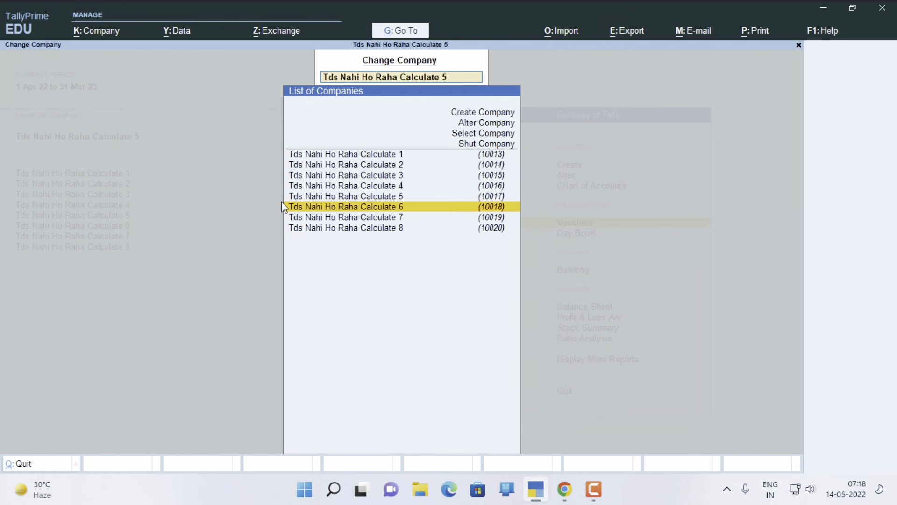
key("Return")
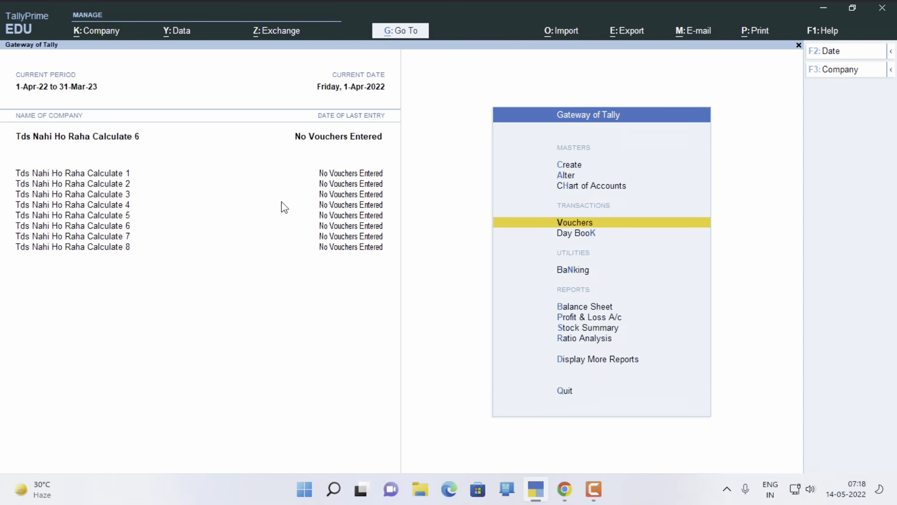
Start a purchase voucher with supplier invoice number 001 dated 1-Apr-22 for the supplier, keeping the default receipt and party details
key("Return")
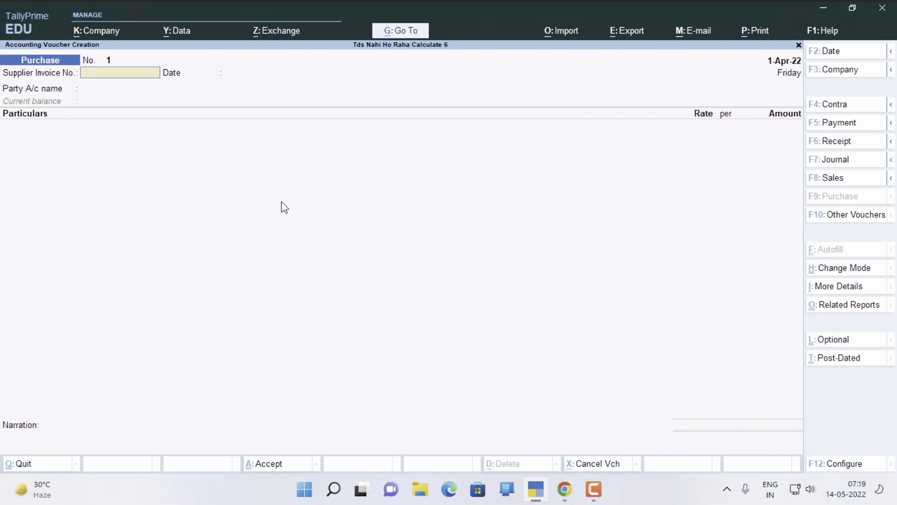
type("001")
key("Return")
key("Return")
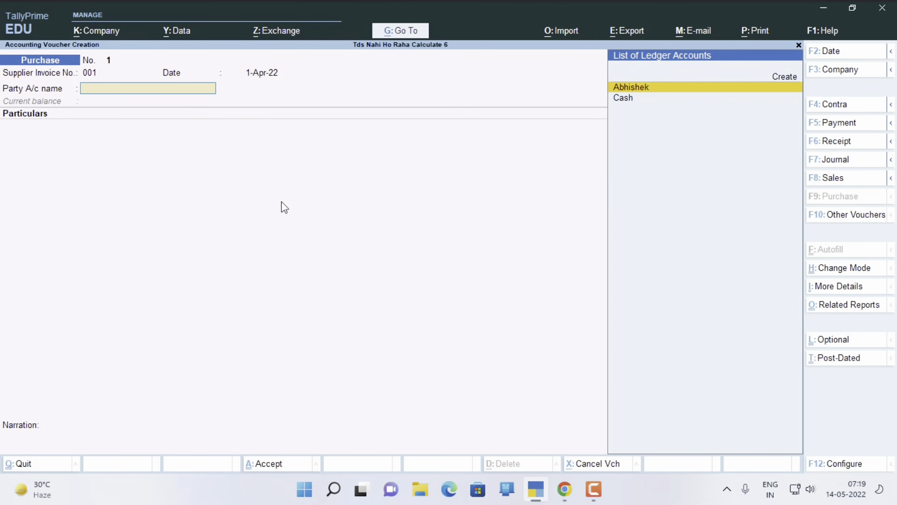
key("Return")
key("Return")
key("Return")
key("Return")
key("Return")
key("Return")
key("Return")
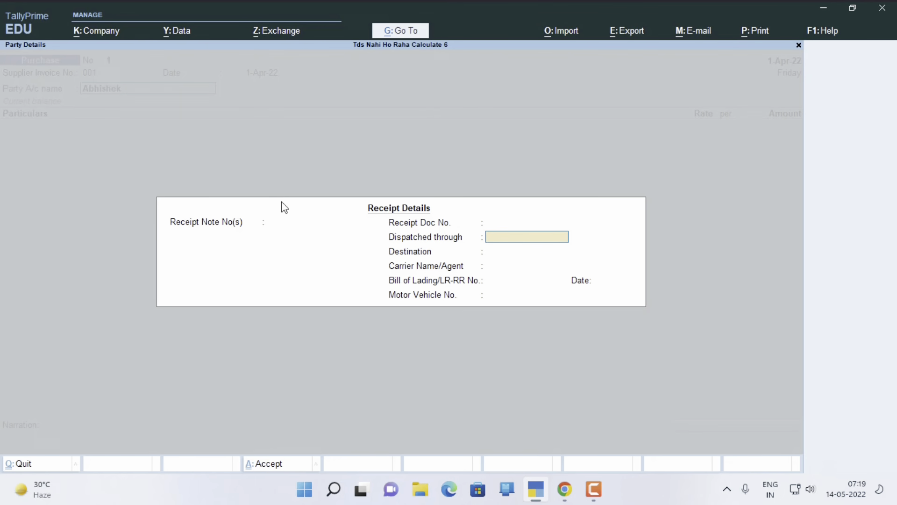
key("ctrl+a")
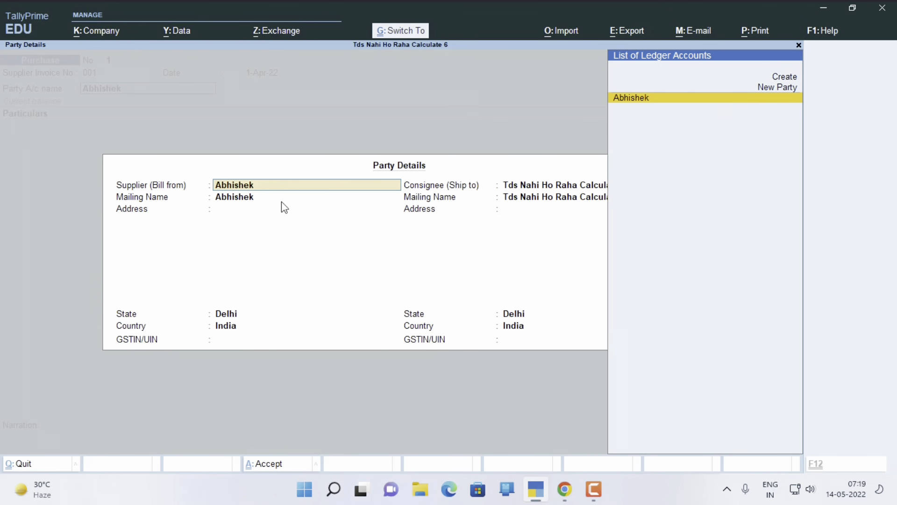
key("ctrl+a")
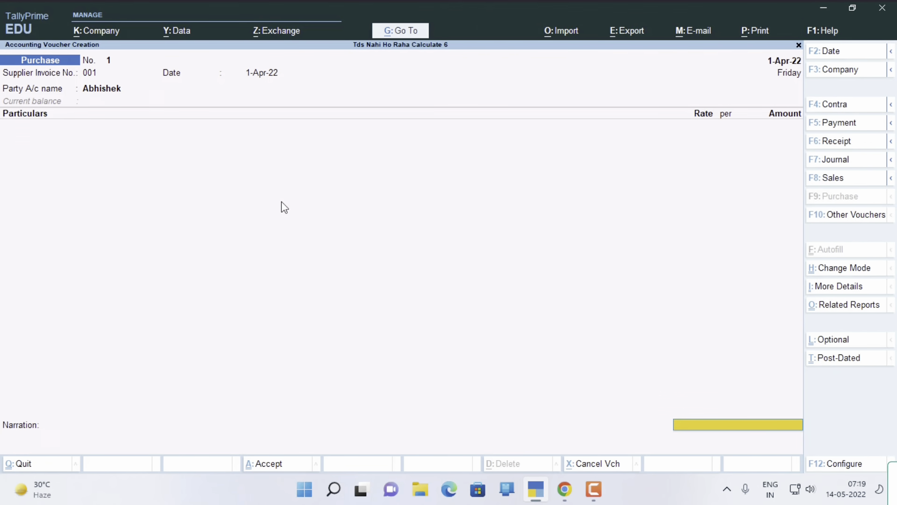
Enter a Commission line of 26,000 in the purchase voucher and add the TDS on Commission ledger below it
key("Down")
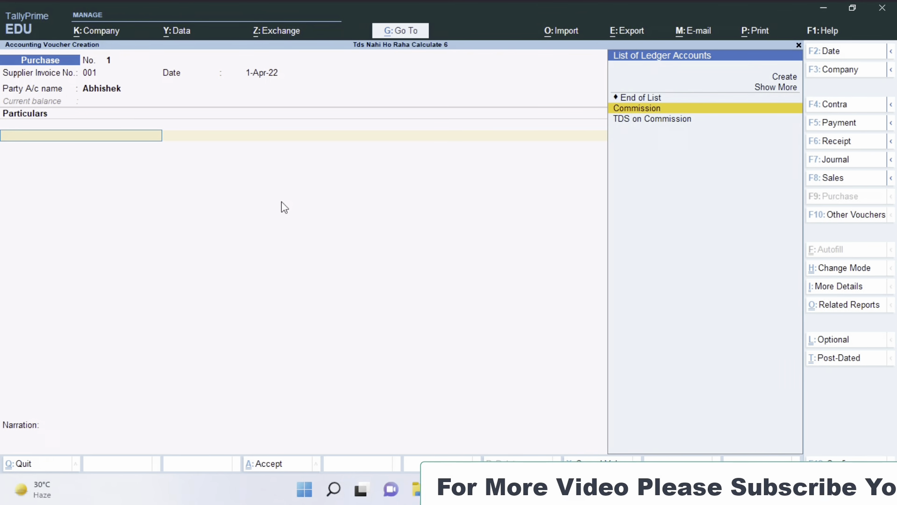
key("Return")
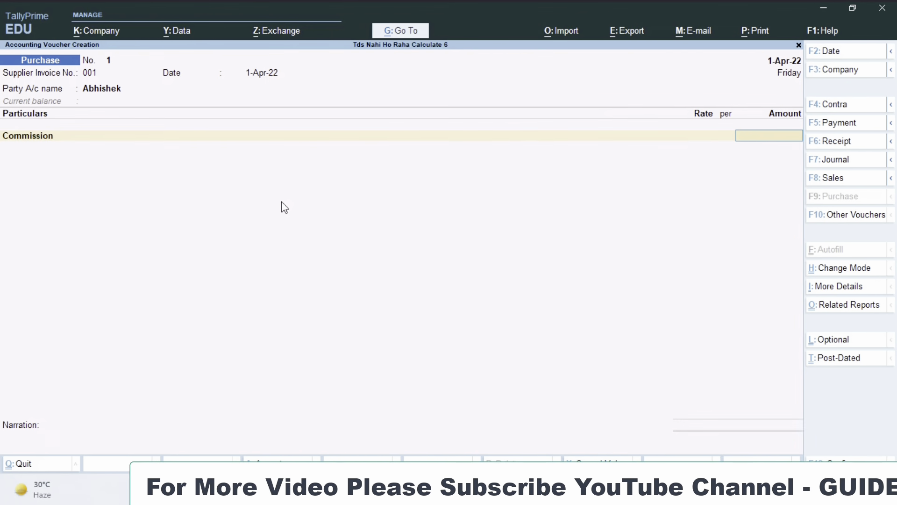
type("26000")
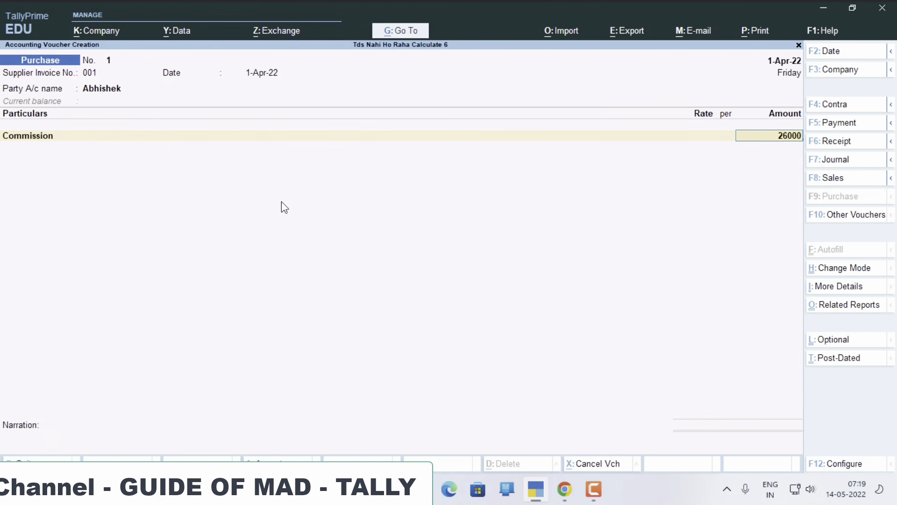
key("Return")
type("T")
key("Return")
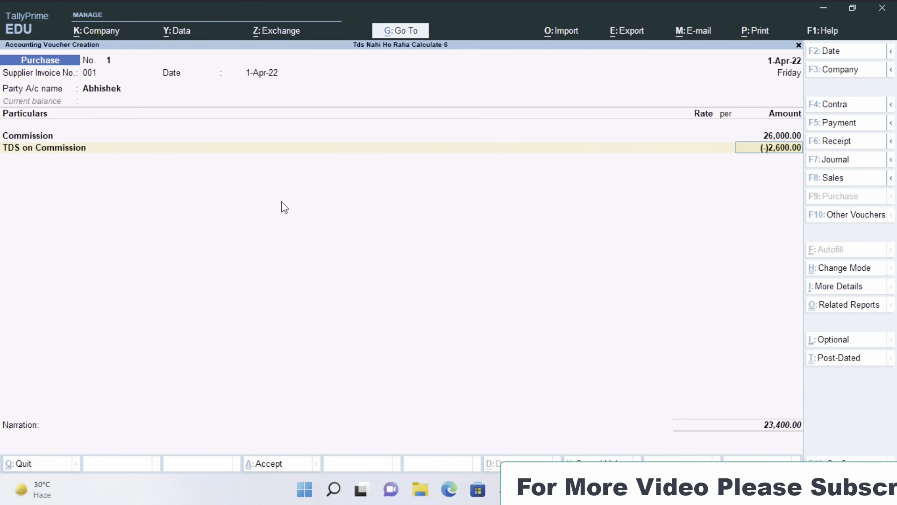
Open the TDS on Commission ledger from the voucher line and bring up its nature of payment for alteration
key("shift+Tab")
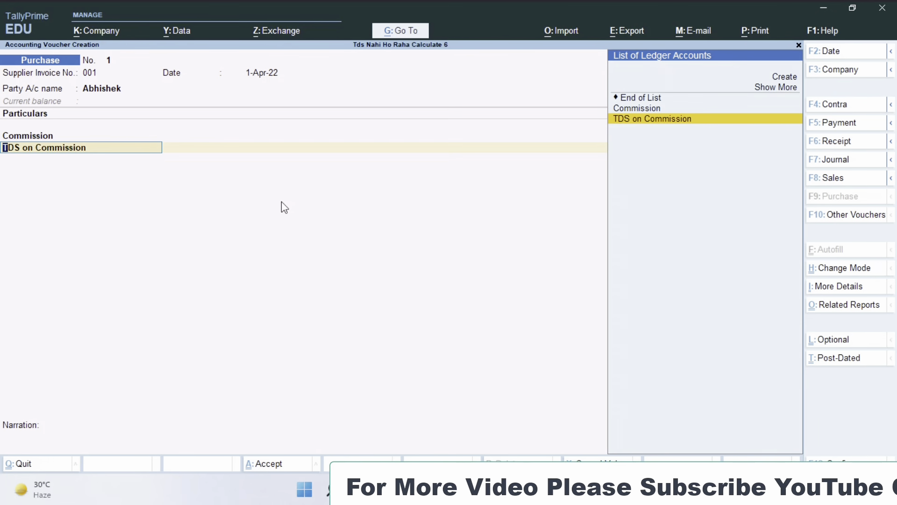
key("ctrl+Return")
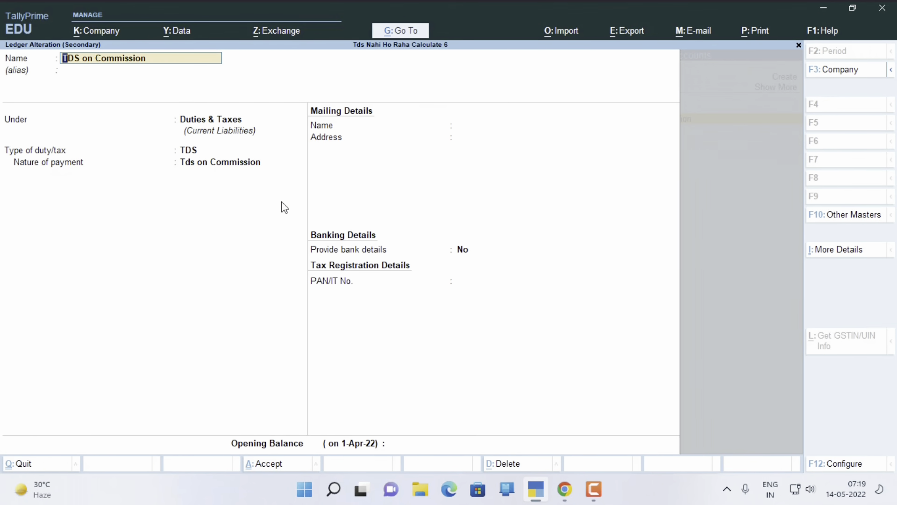
key("Return")
key("Return")
key("Return")
key("Return")
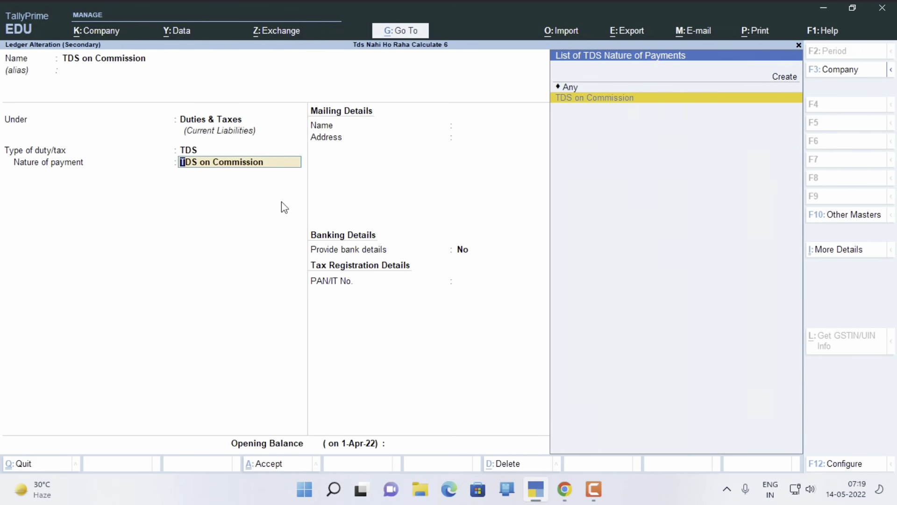
key("ctrl+Return")
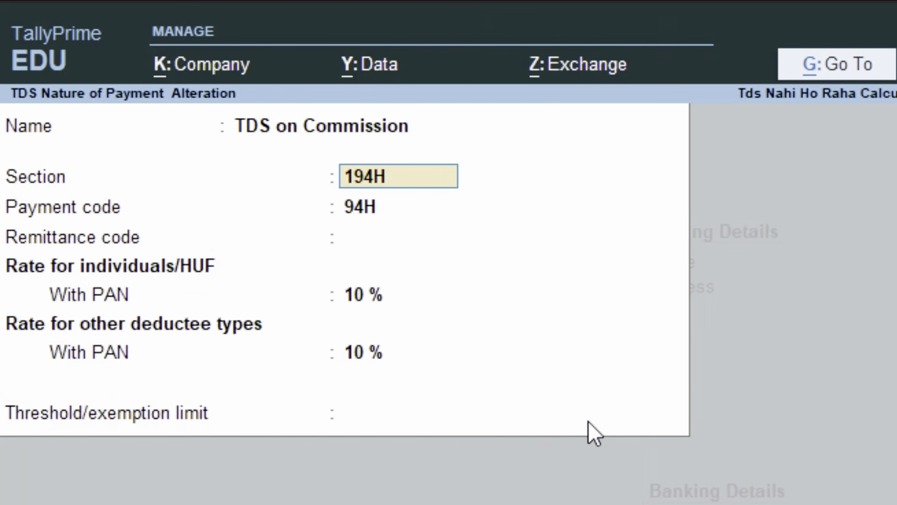
Try to set both with-PAN rates to 5% and the threshold limit to 15,000 in the TDS on Commission nature of payment
key("Return")
key("Return")
key("Return")
type("5")
key("Return")
type("5")
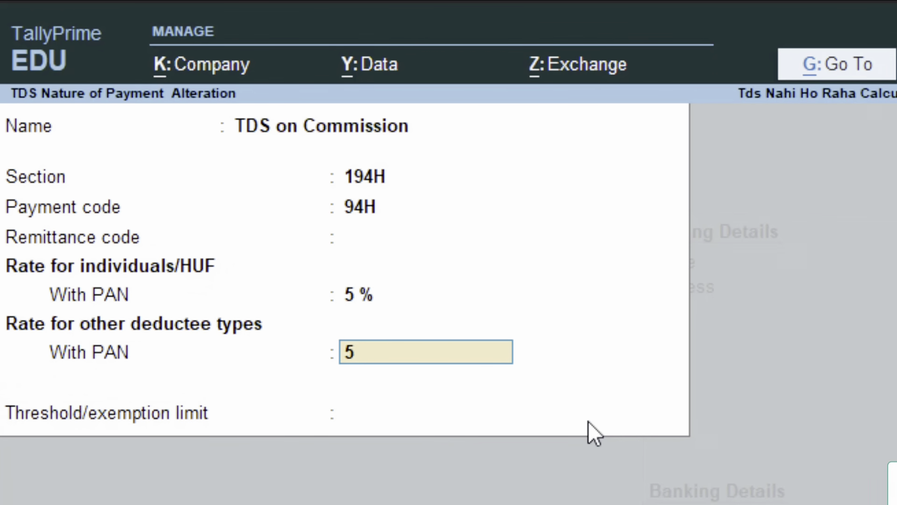
key("Return")
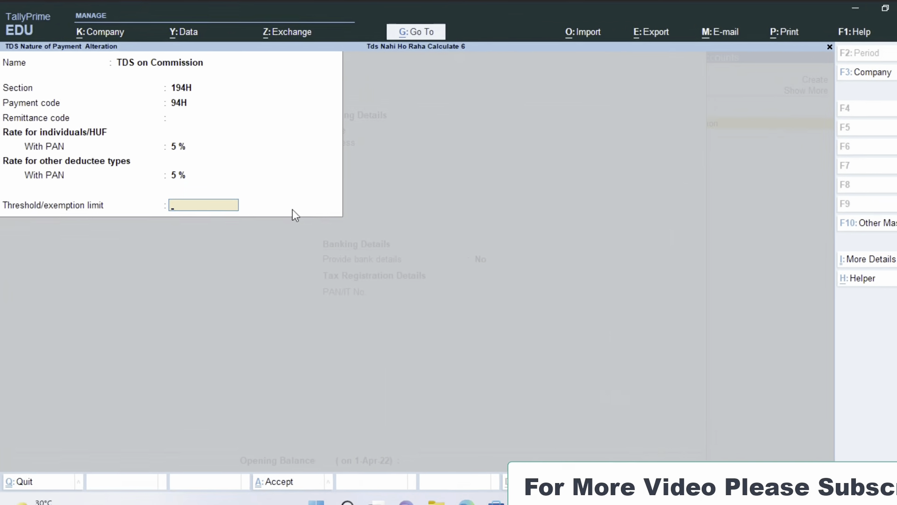
type("15000")
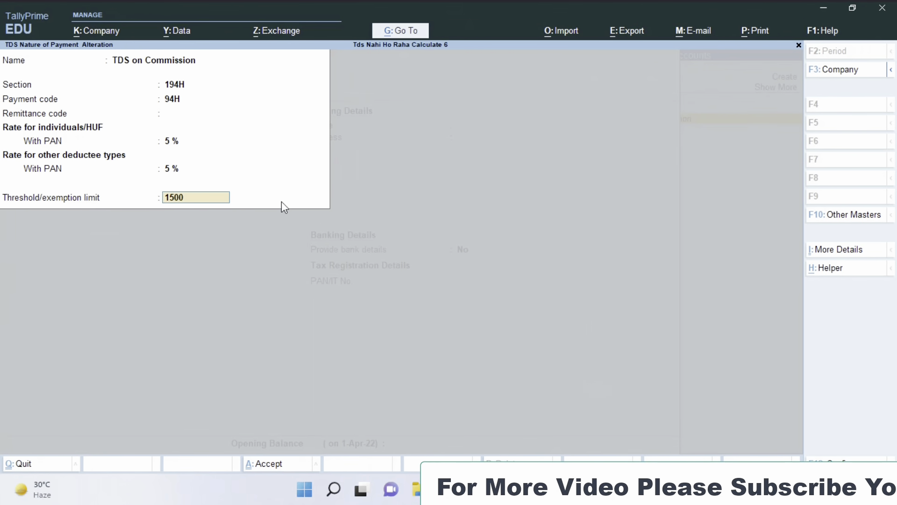
key("Return")
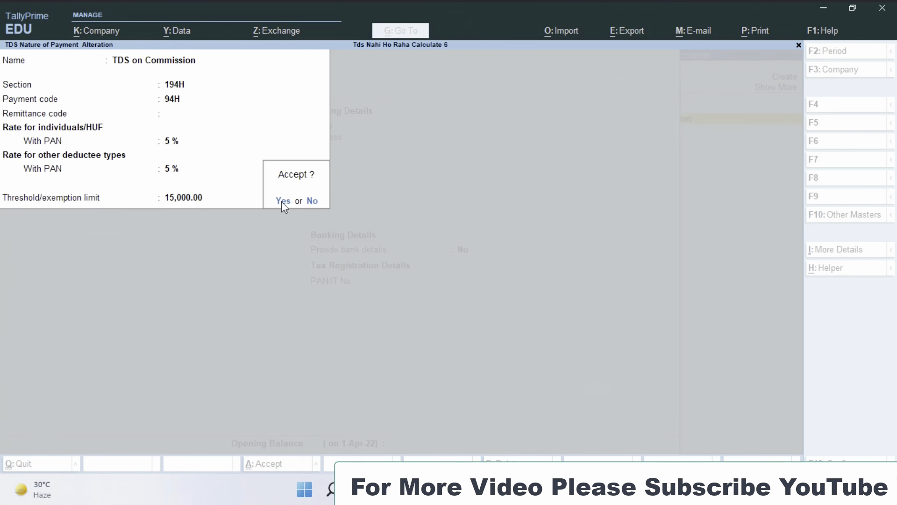
left_click(283, 201)
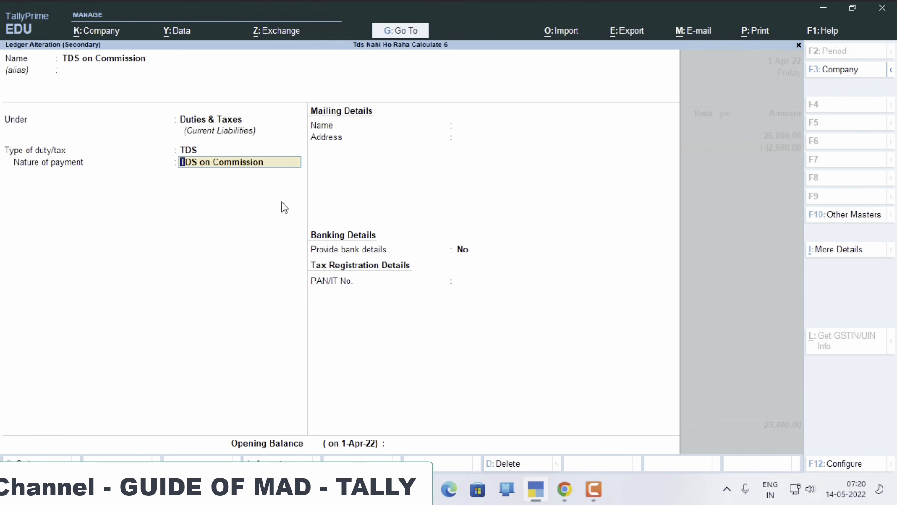
Save the TDS on Commission ledger and re-enter the Commission and TDS lines in the voucher to recalculate the tax
key("Return")
key("Return")
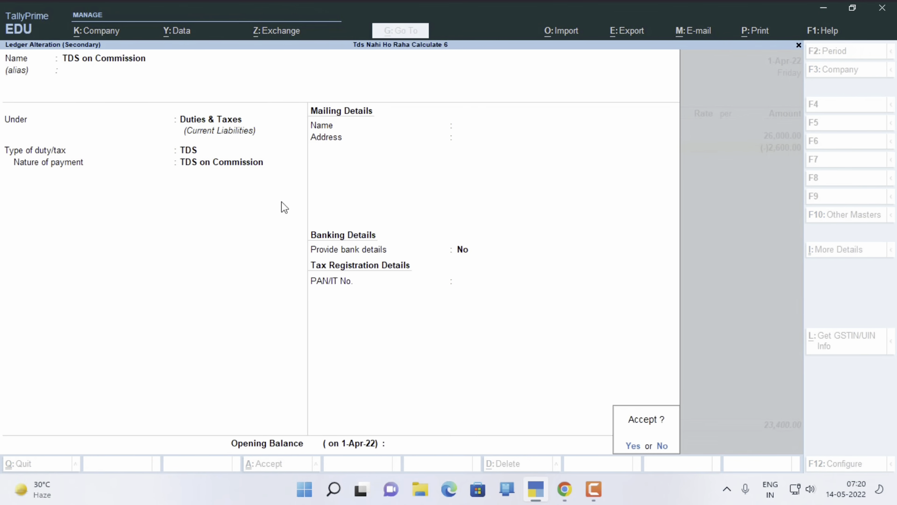
key("Return")
key("BackSpace")
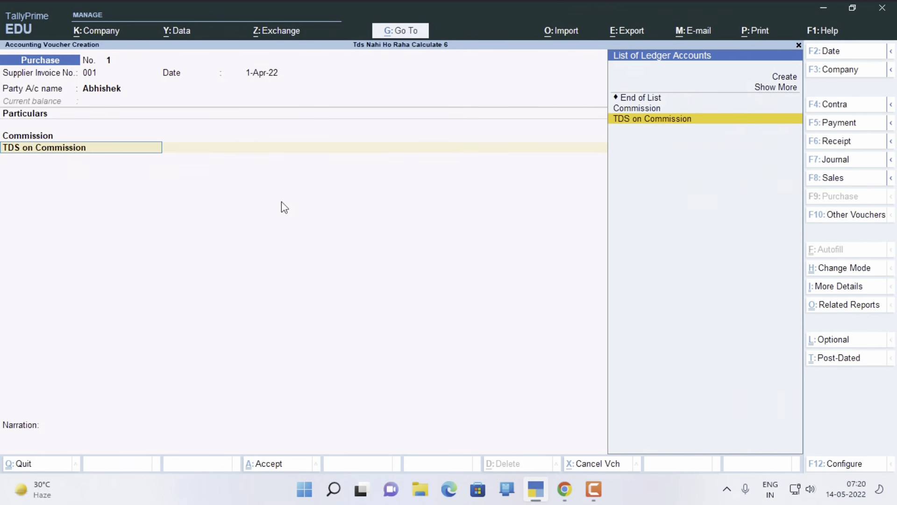
key("Up")
key("Up")
key("Return")
key("BackSpace")
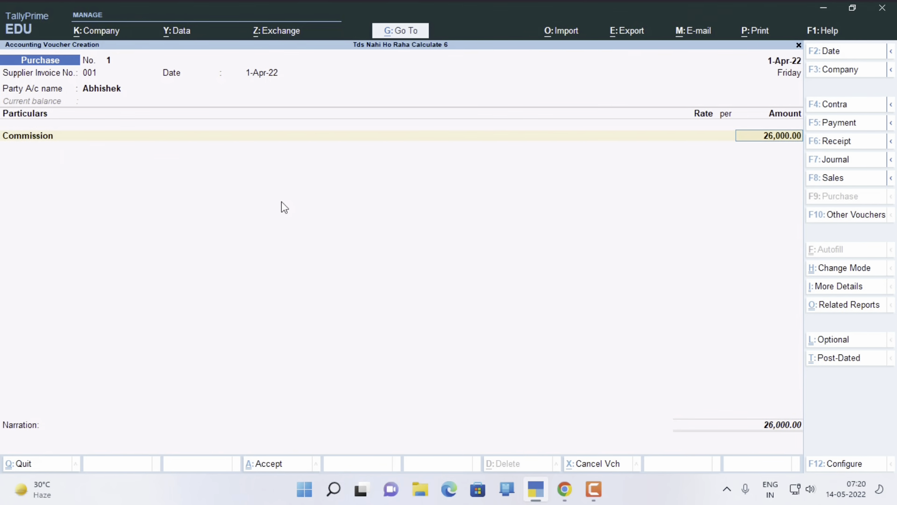
key("Return")
type("T")
key("Return")
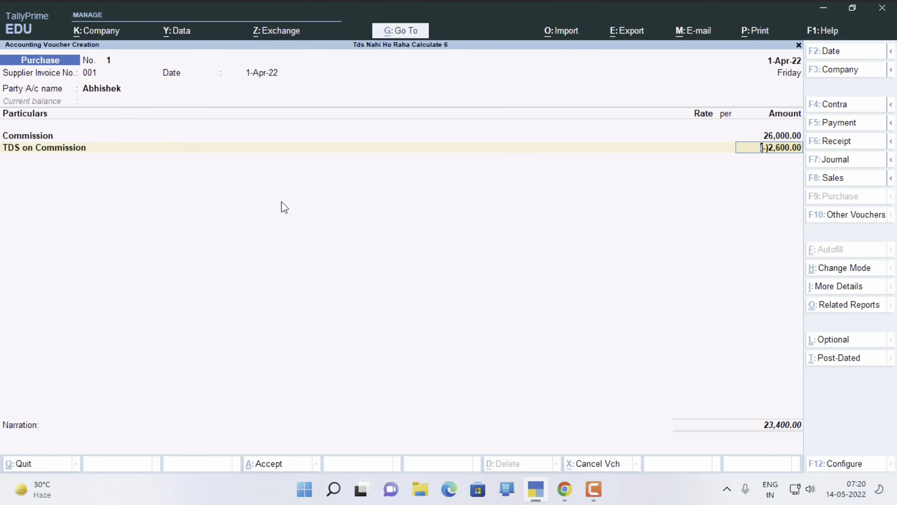
Alter the TDS on Commission nature of payment from its ledger and open its TDS Details (History)
key("BackSpace")
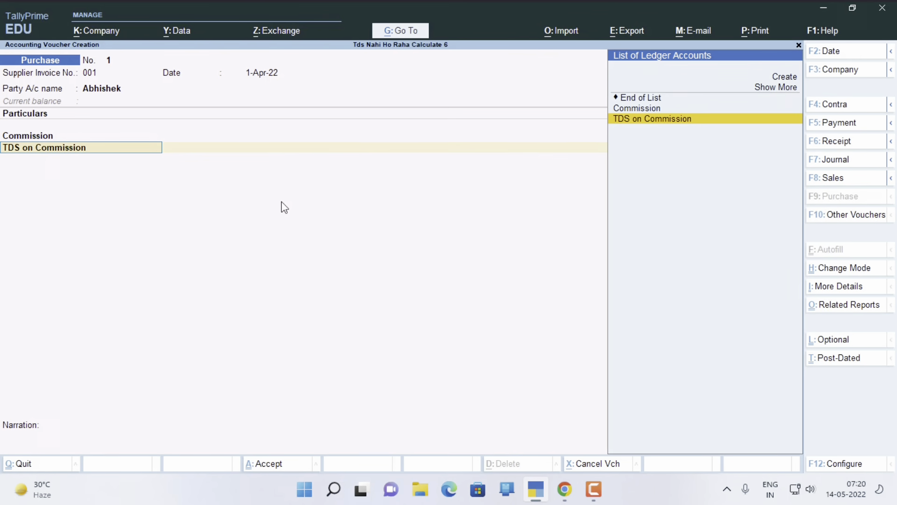
key("ctrl+Return")
key("Return")
key("Return")
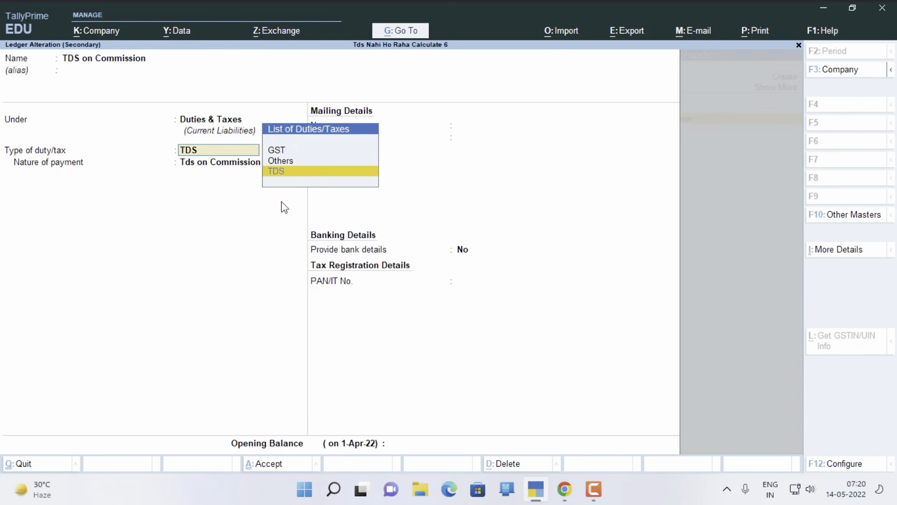
key("Return")
key("Return")
key("ctrl+Return")
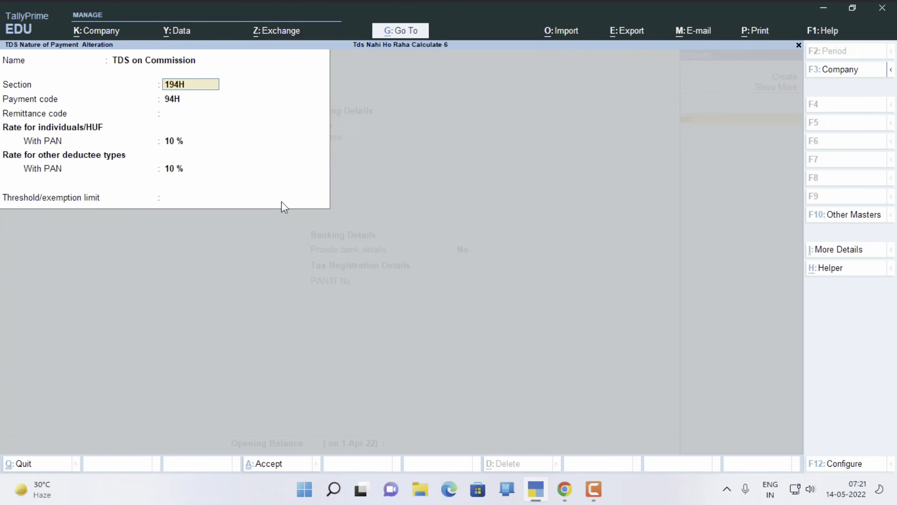
left_click(834, 255)
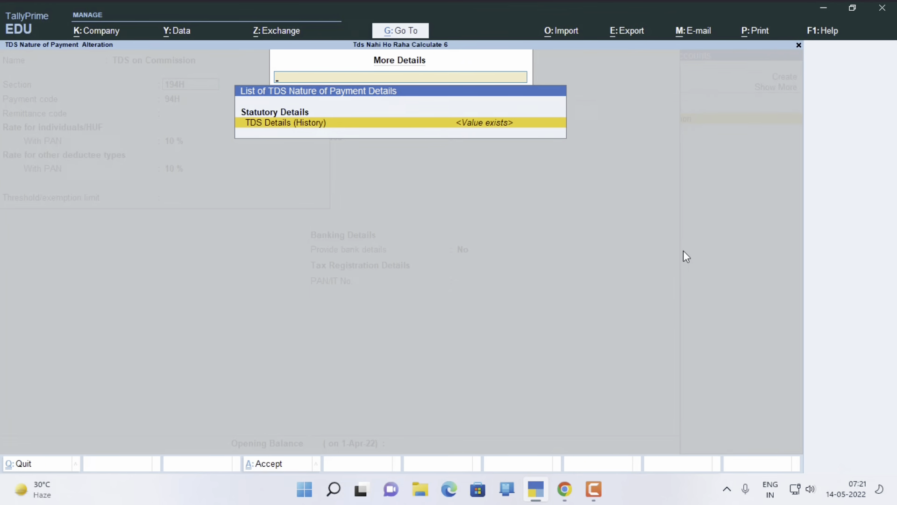
key("Return")
In the rate details applicable from 1-Apr-22, set the with-PAN rates for individuals/HUF and other deductees to 5% and the threshold limit to 15,000
key("Return")
key("Return")
key("Return")
key("Return")
key("Return")
key("Return")
key("Return")
key("Return")
type("5")
key("Return")
key("Return")
type("5")
key("Return")
key("Return")
key("Return")
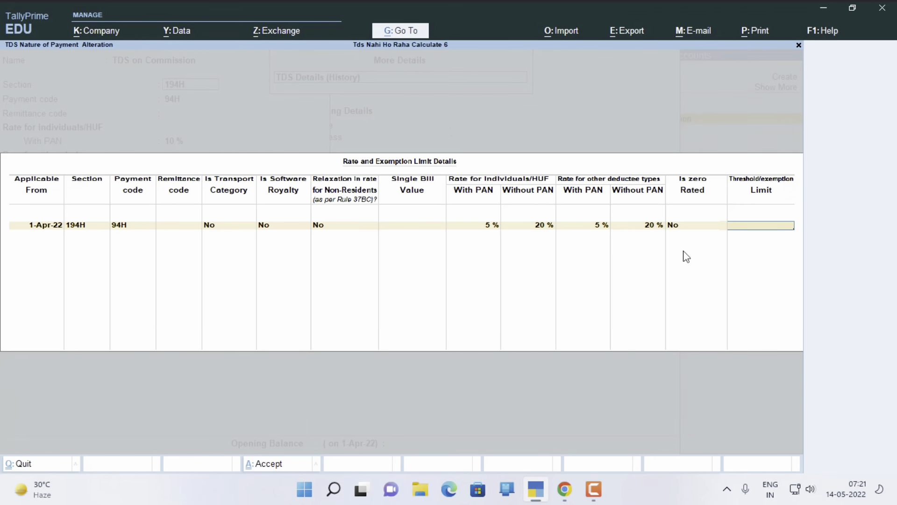
type("15000")
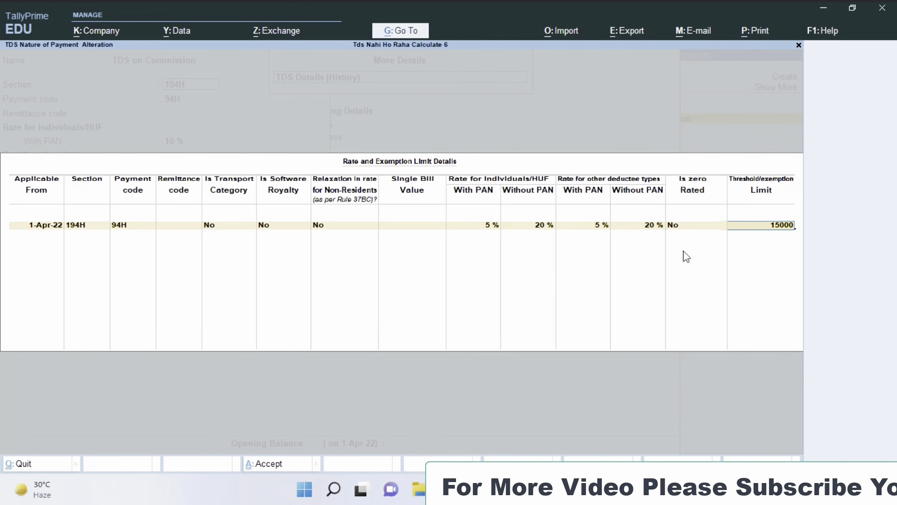
key("Return")
key("Return")
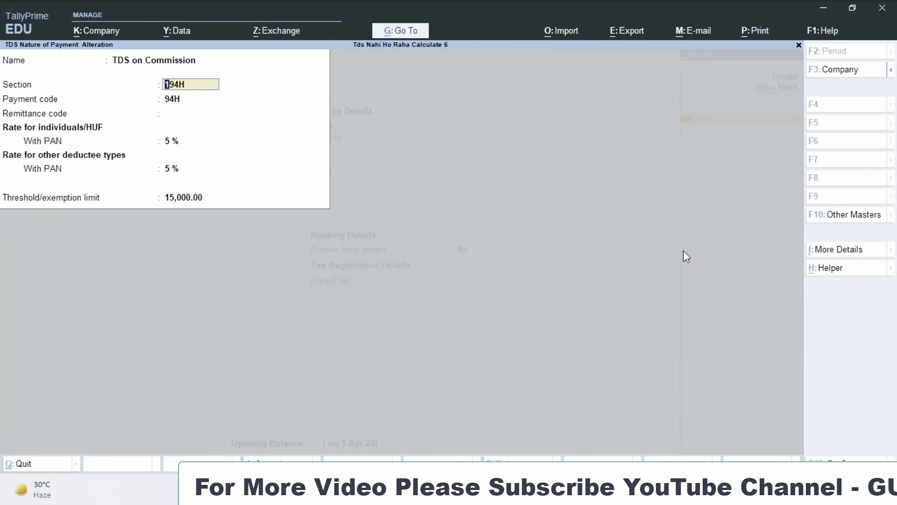
Save the altered TDS on Commission nature of payment and return to the ledger alteration
key("Return")
key("Return")
key("Return")
key("Return")
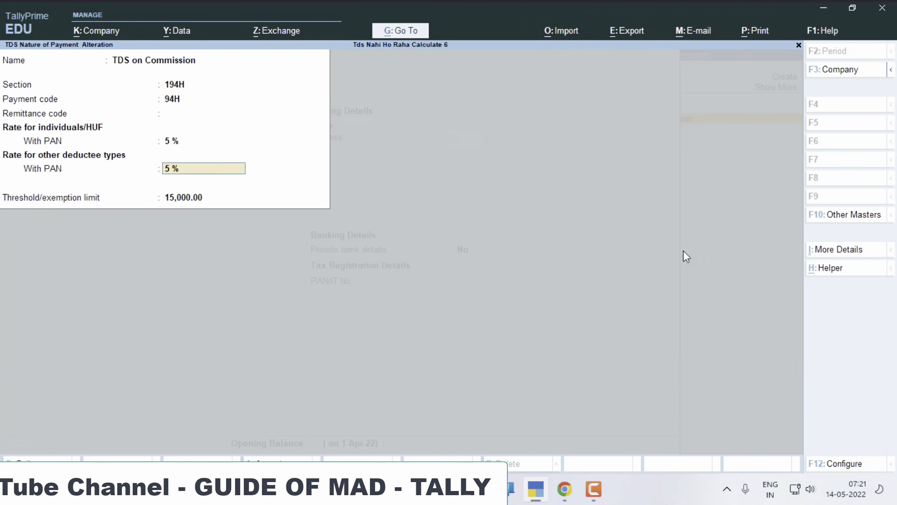
key("Return")
key("Return")
key("Return")
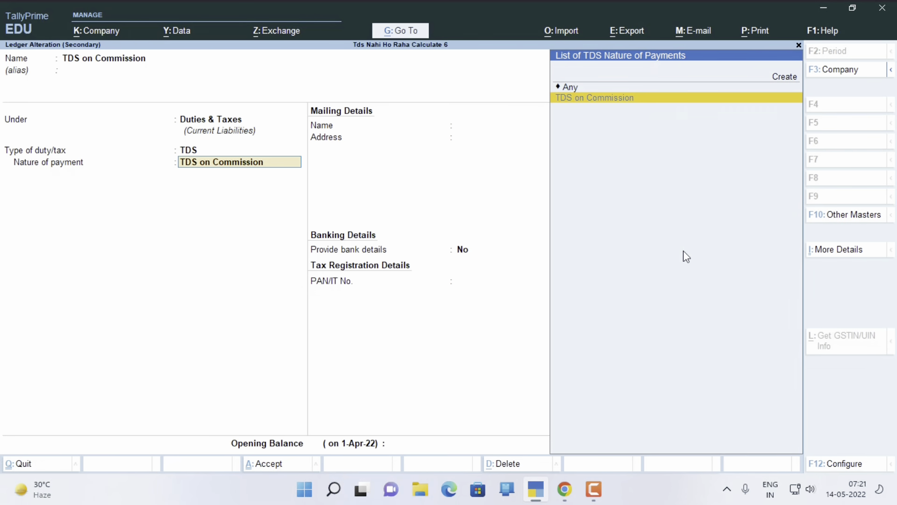
Reopen the TDS on Commission nature of payment to check its rates and threshold, and save the ledger to recalculate the voucher's TDS
key("ctrl+Return")
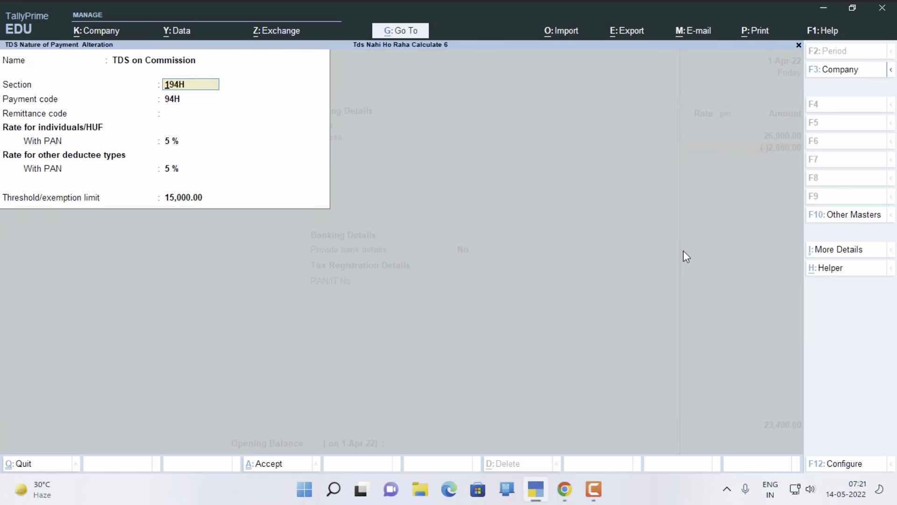
key("Return")
key("Return")
key("Return")
key("Return")
key("Return")
key("Return")
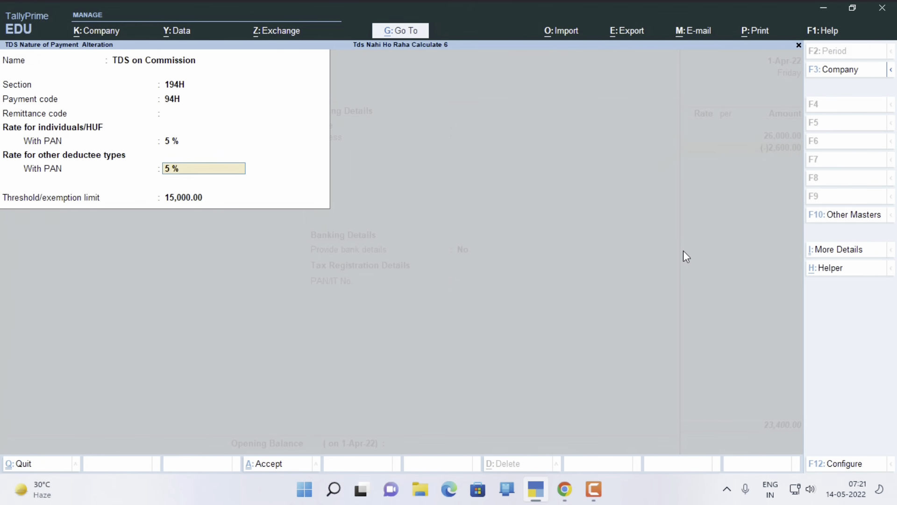
key("Return")
key("Return")
key("Return")
key("Return")
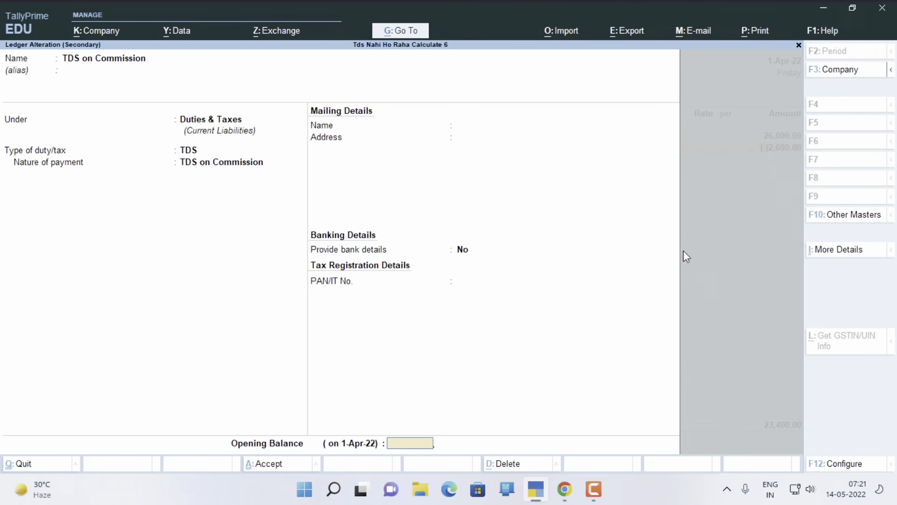
key("Return")
key("Return")
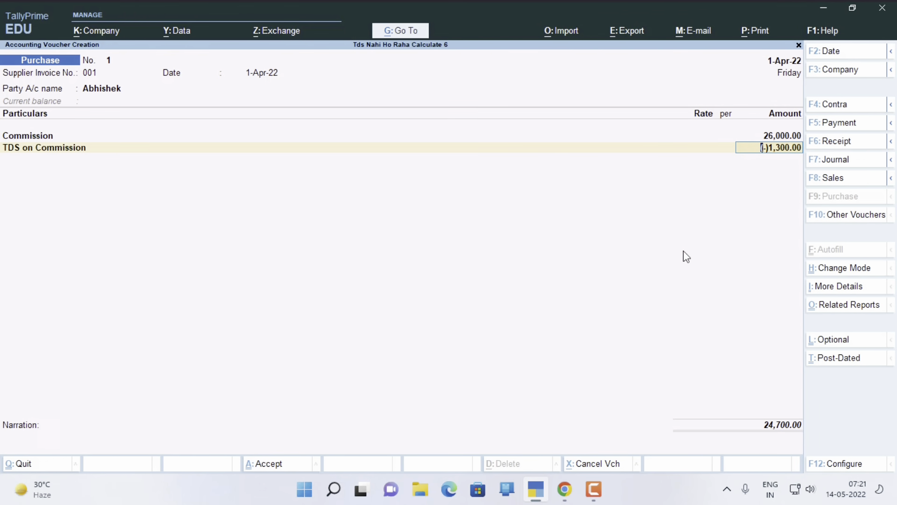
Quit the purchase voucher without saving and switch to the company Tds Nahi Ho Raha Calculate 7
key("Escape")
key("Escape")
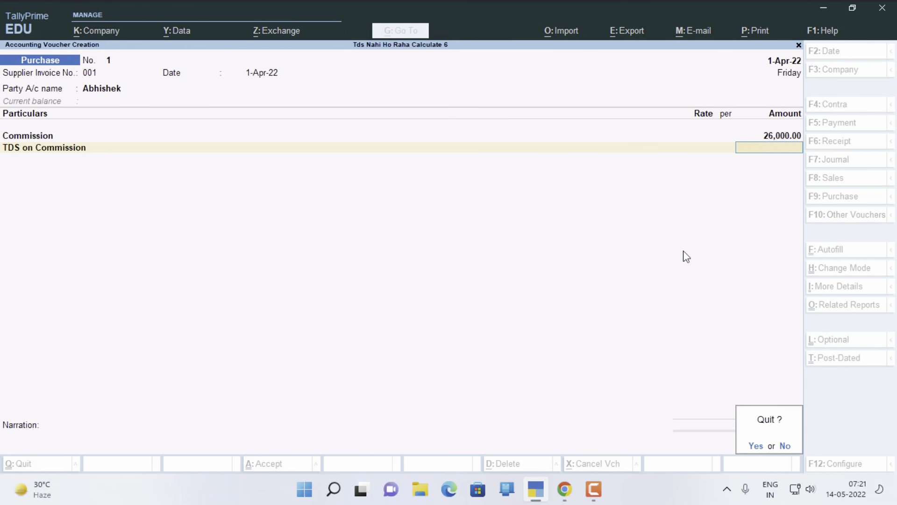
key("y")
key("F3")
key("Down")
key("Return")
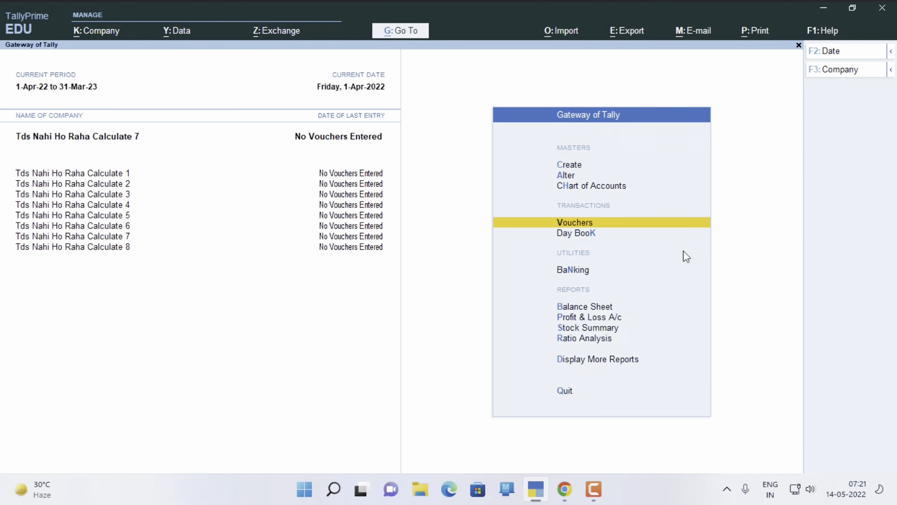
Start a purchase voucher with supplier invoice 001 dated 1-Apr-22, choose the creditor as party and accept the receipt and party details
key("Return")
type("001")
key("Return")
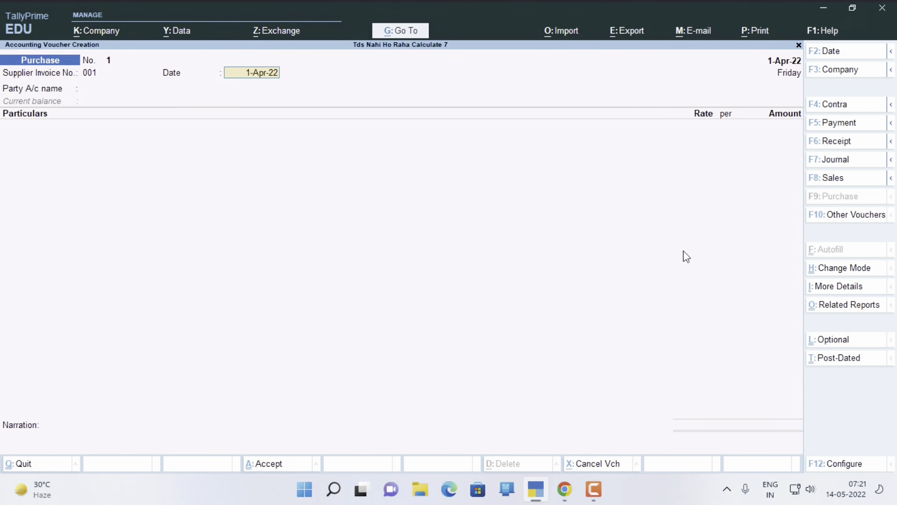
key("Return")
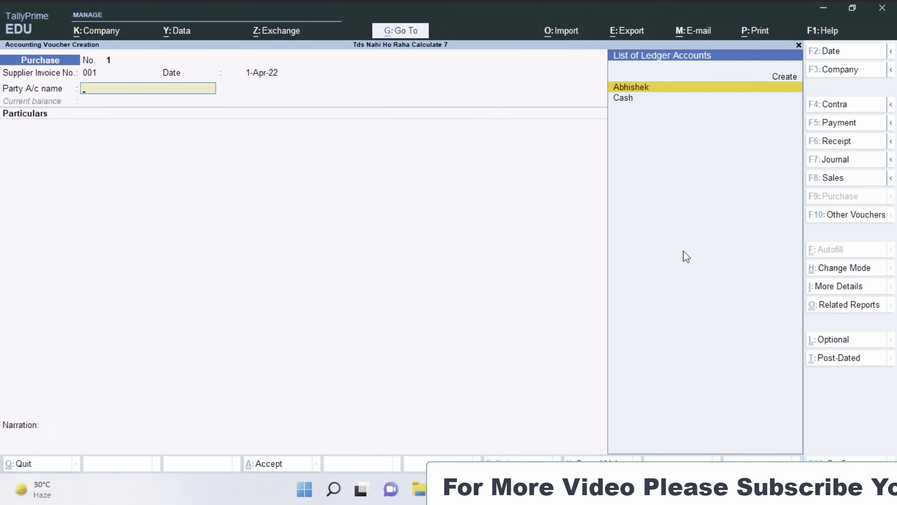
key("Return")
key("Return")
key("Return")
key("Return")
key("ctrl+a")
key("ctrl+a")
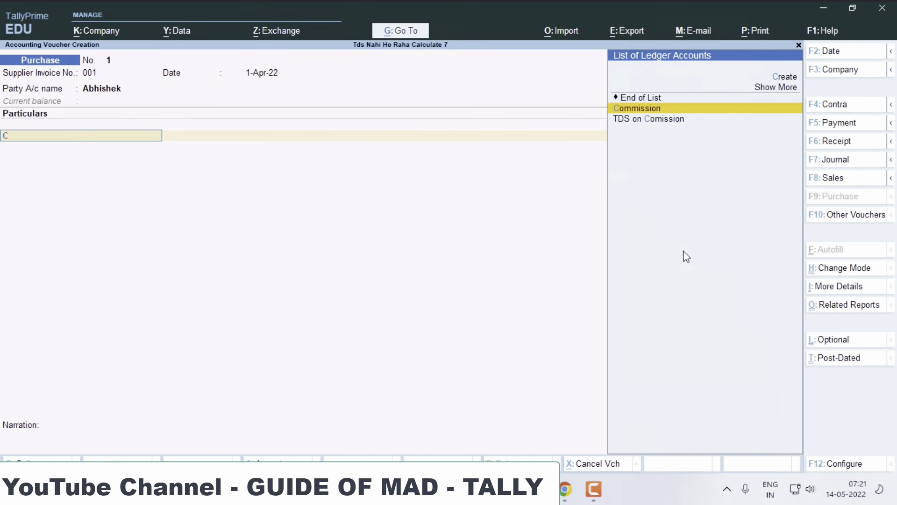
Add a Commission line of 26,000 and a TDS on Comission line to the purchase voucher
key("Return")
type("26,000.0")
key("BackSpace")
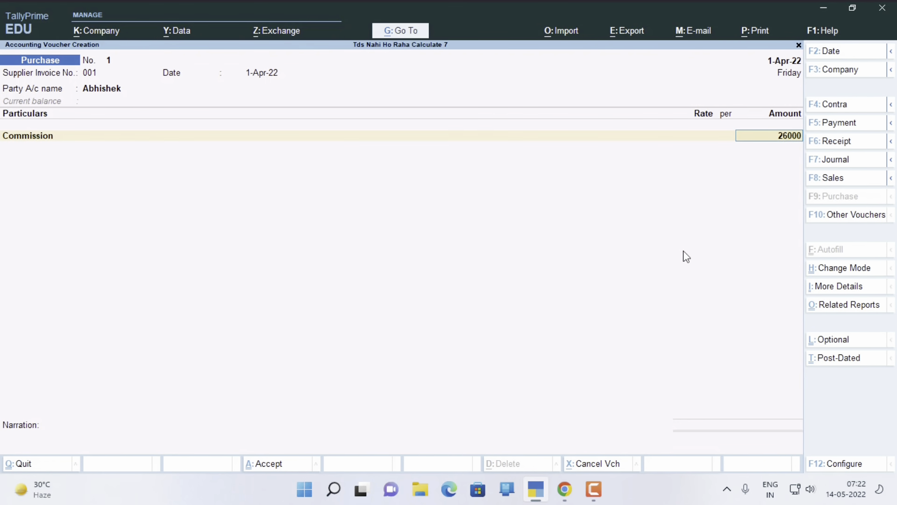
key("Return")
type("TDS on Comission")
key("Return")
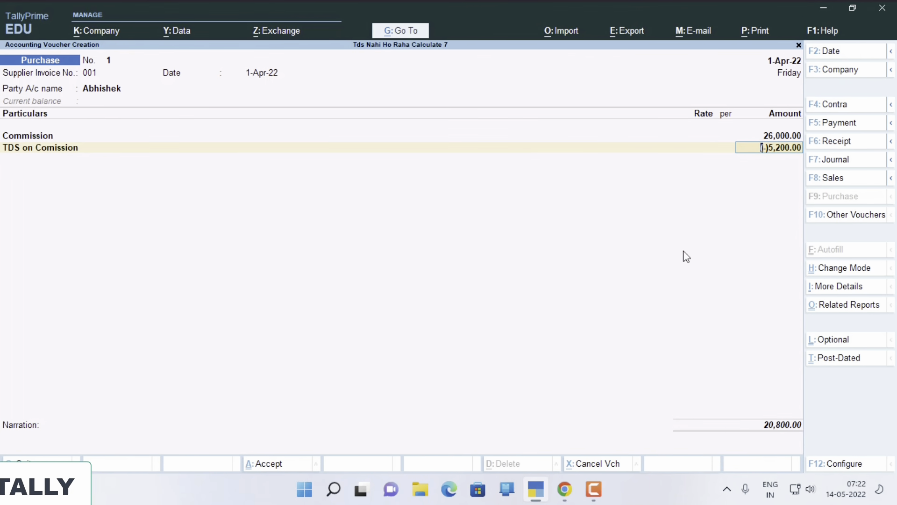
Go back to the voucher's party and open its ledger for alteration, advancing to the PAN/IT No. field
key("BackSpace")
key("BackSpace")
key("BackSpace")
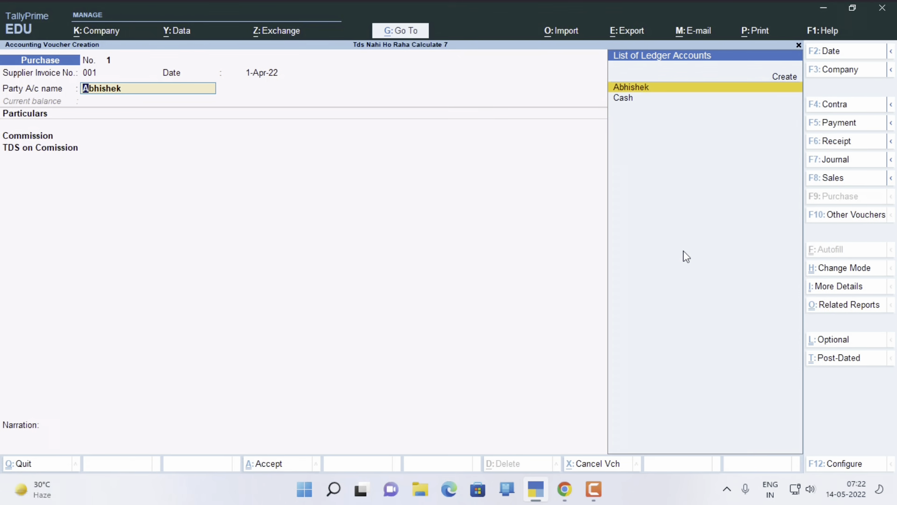
key("ctrl+Return")
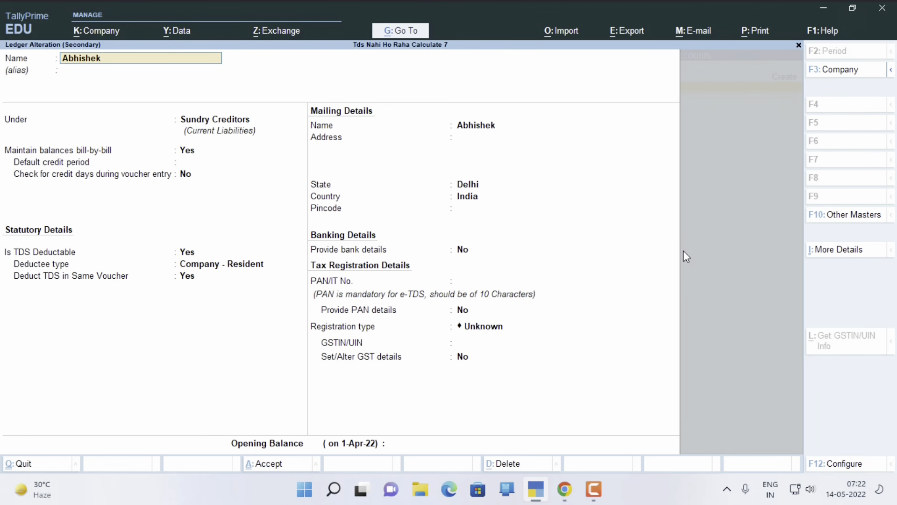
key("Return")
key("Return")
key("Return")
key("Return")
key("Return")
key("Return")
key("Return")
key("Return")
key("Return")
key("Return")
key("Return")
key("Return")
key("Return")
key("Return")
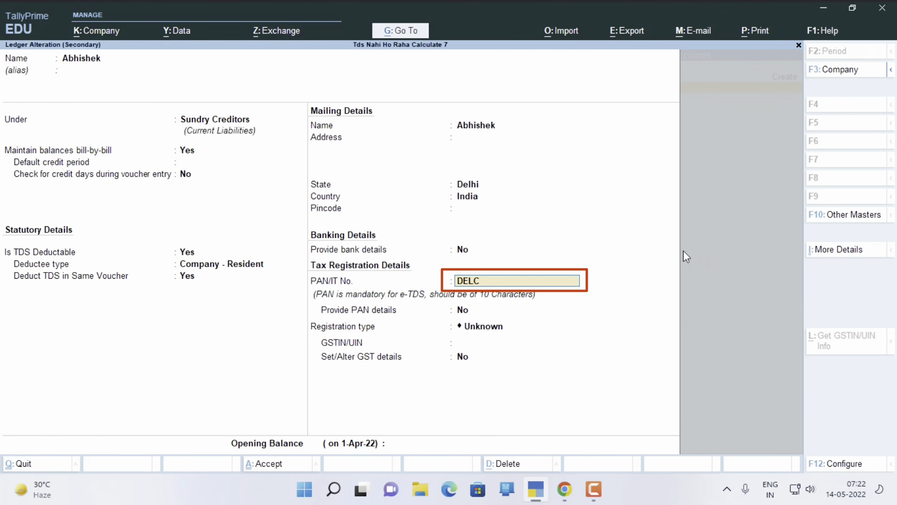
Try to enter a PAN for the party in the ledger's tax registration details
type("DELCS555S")
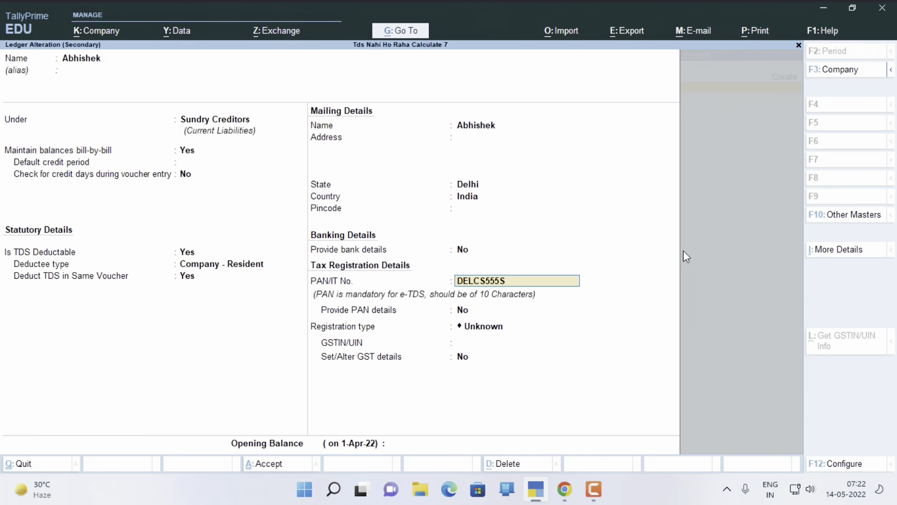
key("Return")
key("Return")
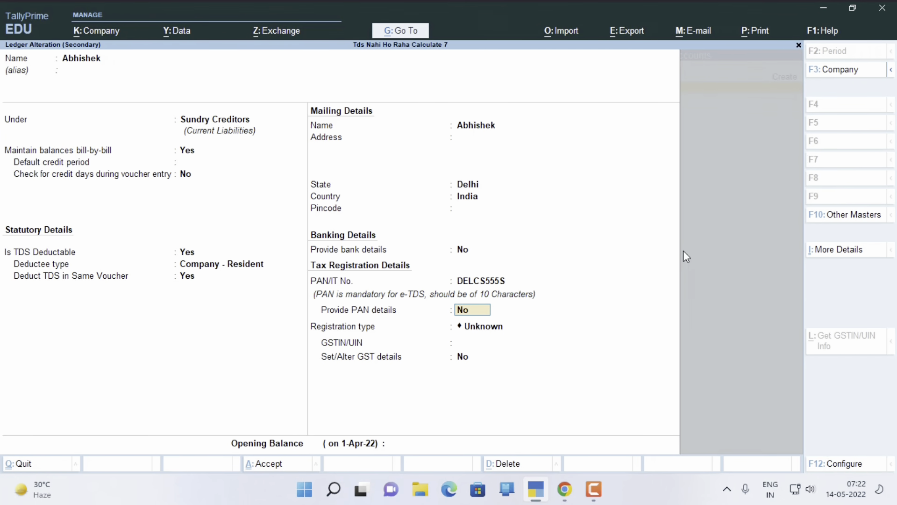
key("Up")
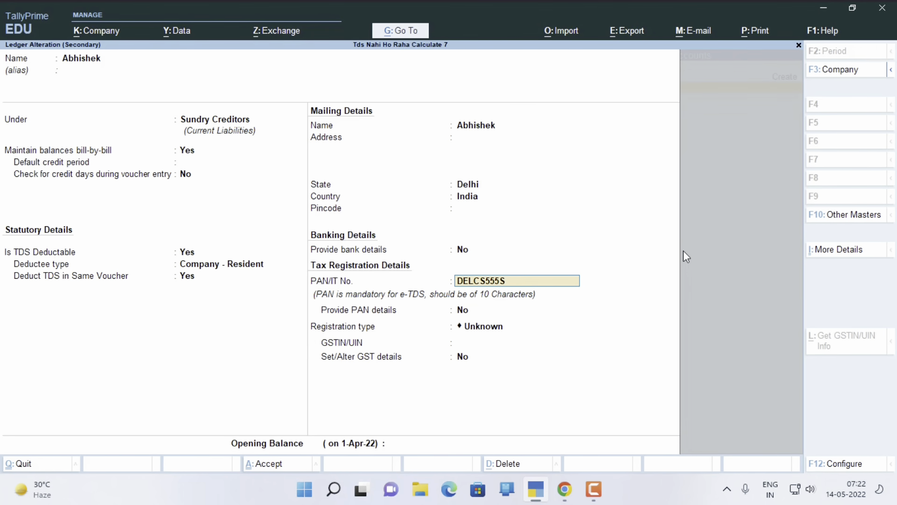
type("DELCC444S")
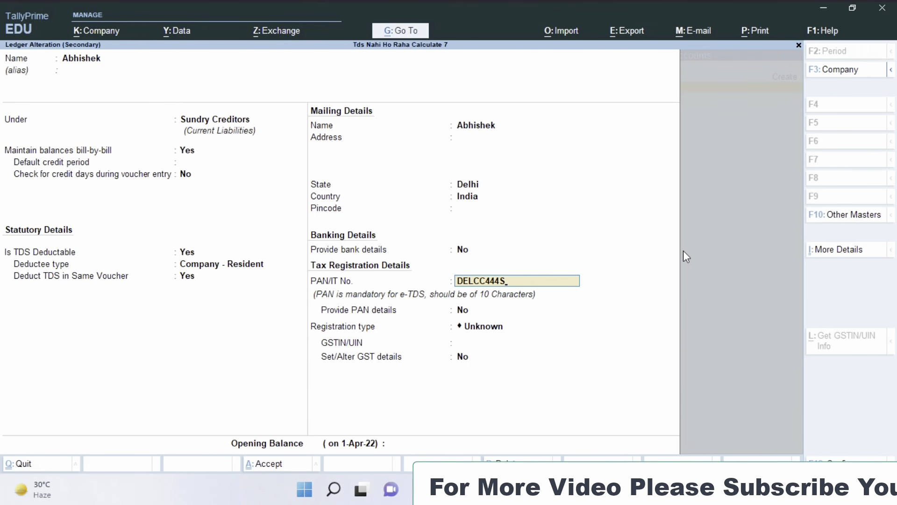
key("Return")
key("Return")
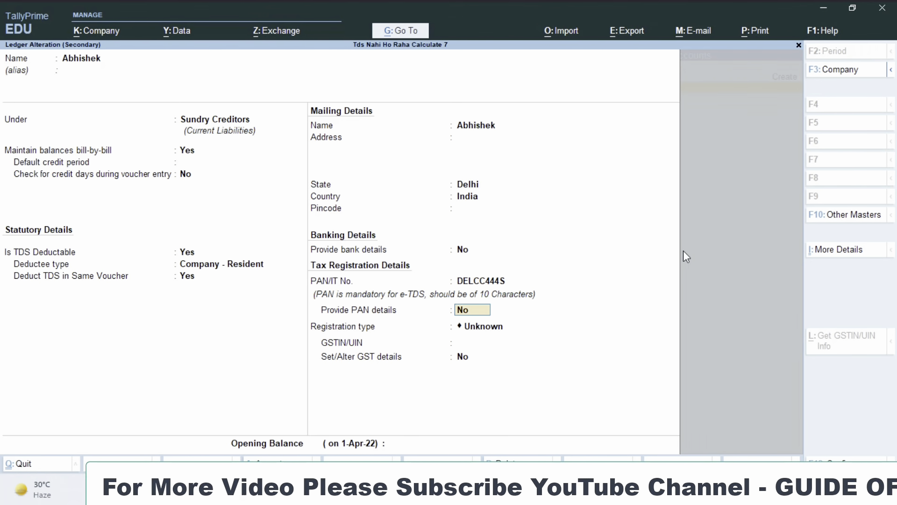
key("BackSpace")
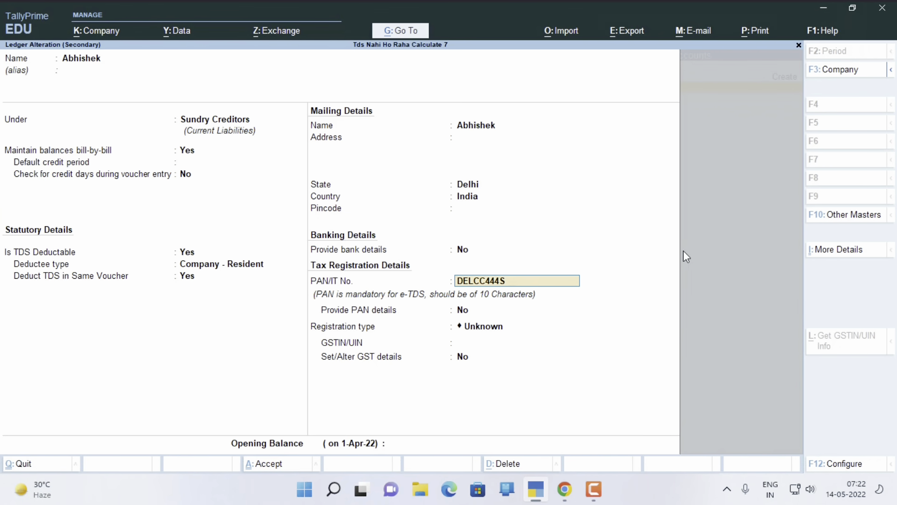
Complete the party's PAN/IT number in the ledger and save the altered ledger
type("S")
key("Return")
key("Return")
key("Return")
key("Return")
key("Return")
key("Return")
key("Return")
key("Return")
Reconfirm the party and receipt details and pass through the Commission and TDS on Comission lines to recalculate the tax
key("Return")
key("Return")
key("Return")
key("Return")
key("Return")
key("Return")
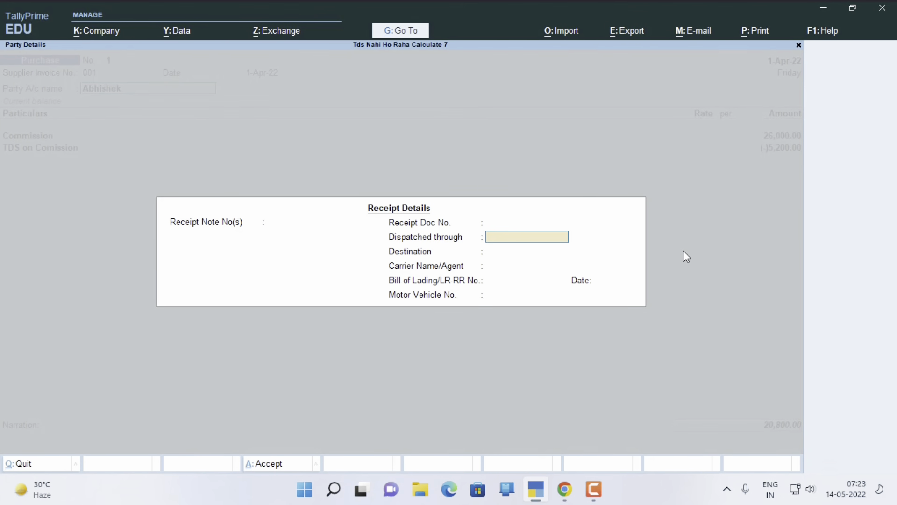
key("Return")
key("Return")
key("Return")
key("Return")
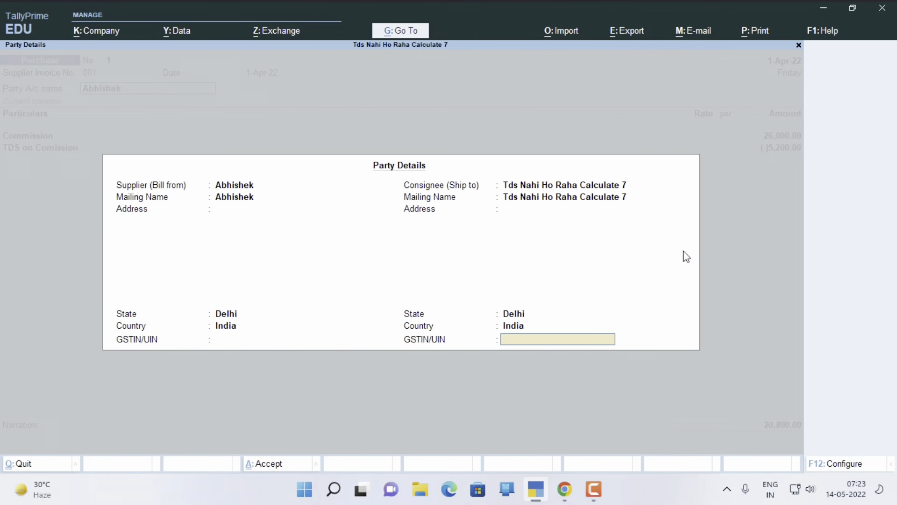
key("Return")
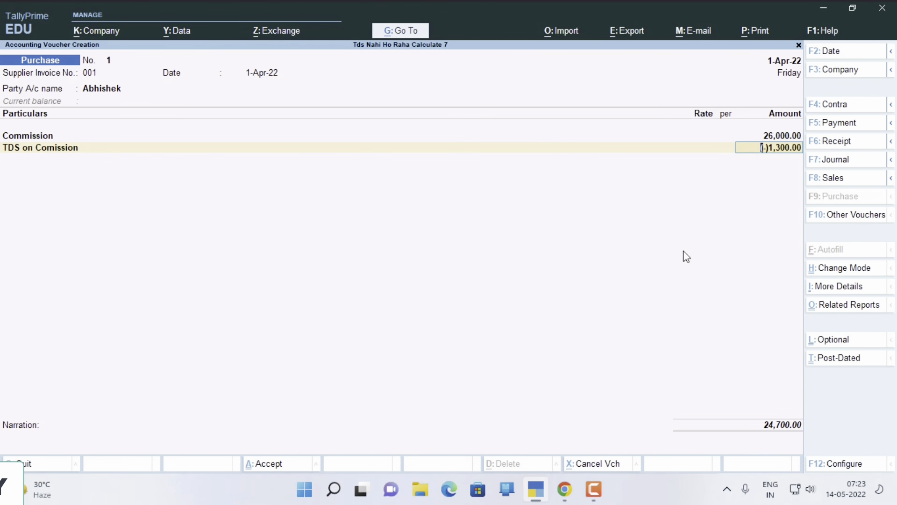
Quit the voucher without saving, switch to the company Tds Nahi Ho Raha Calculate 8 and open a new purchase voucher
key("Escape")
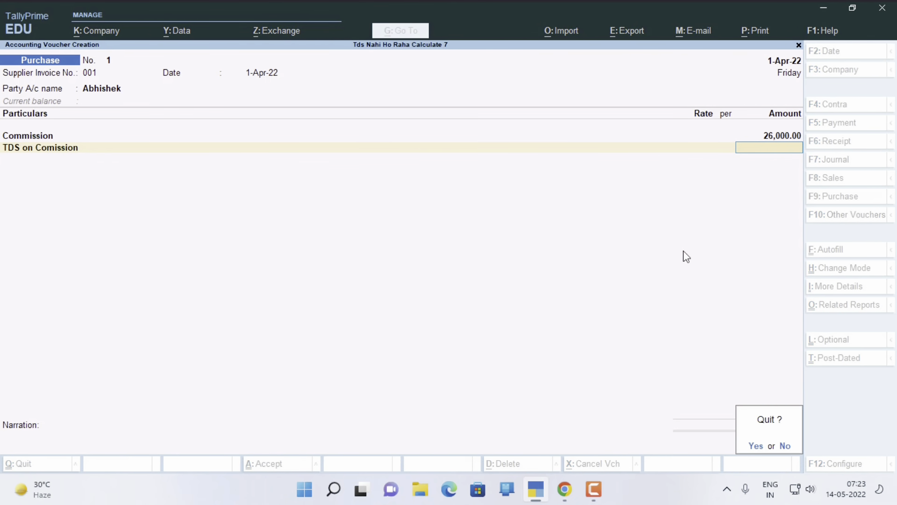
key("y")
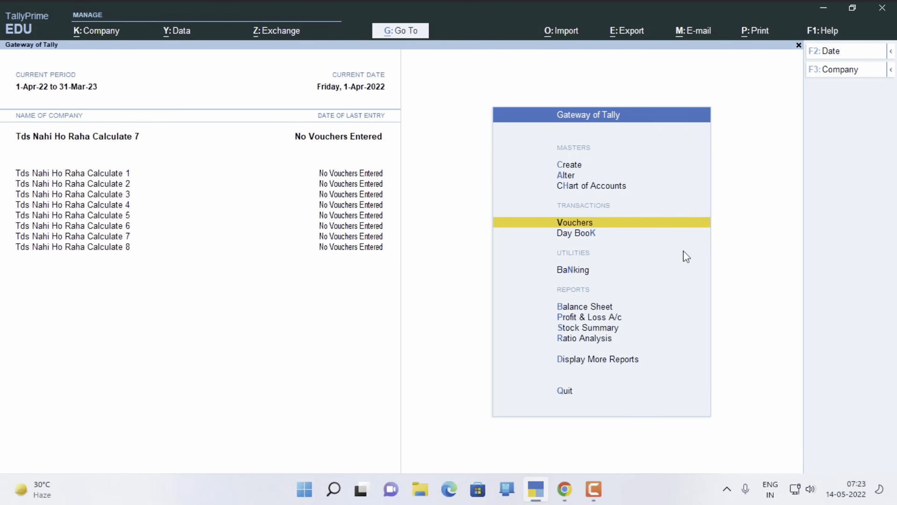
key("F3")
key("Down")
key("Return")
key("Return")
key("F9")
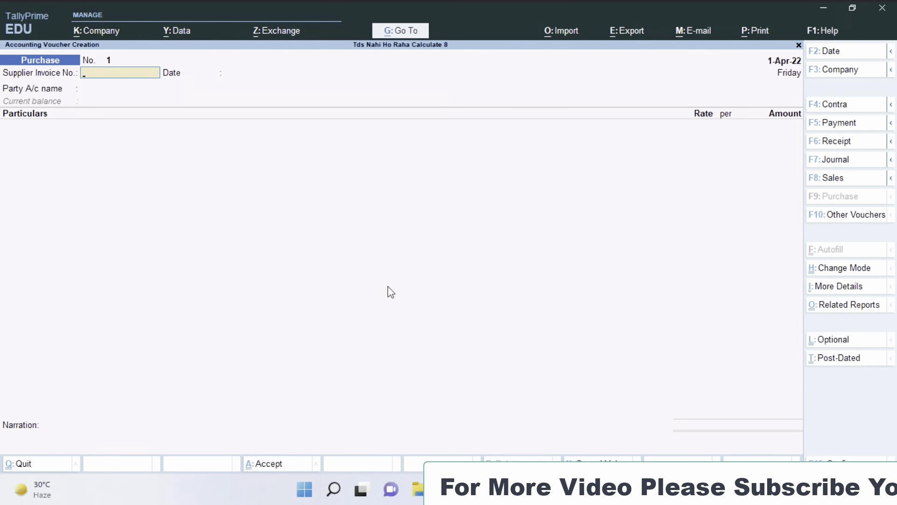
Enter supplier invoice 001 dated 1-Apr-22, choose the creditor as party and accept the default receipt and party details
type("001")
key("Return")
key("Return")
key("Return")
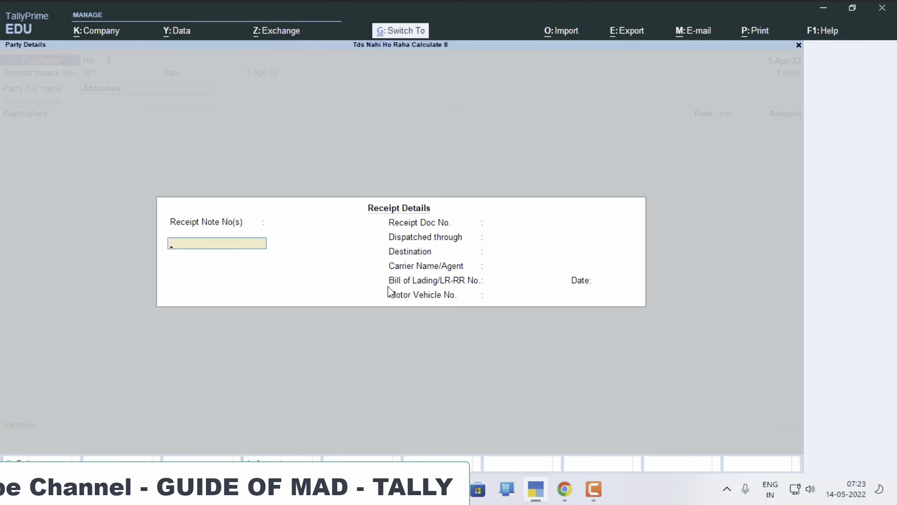
key("ctrl+a")
key("ctrl+a")
Add a Commission line of 26,000 and a TDS on Commission line to the purchase voucher
type("C")
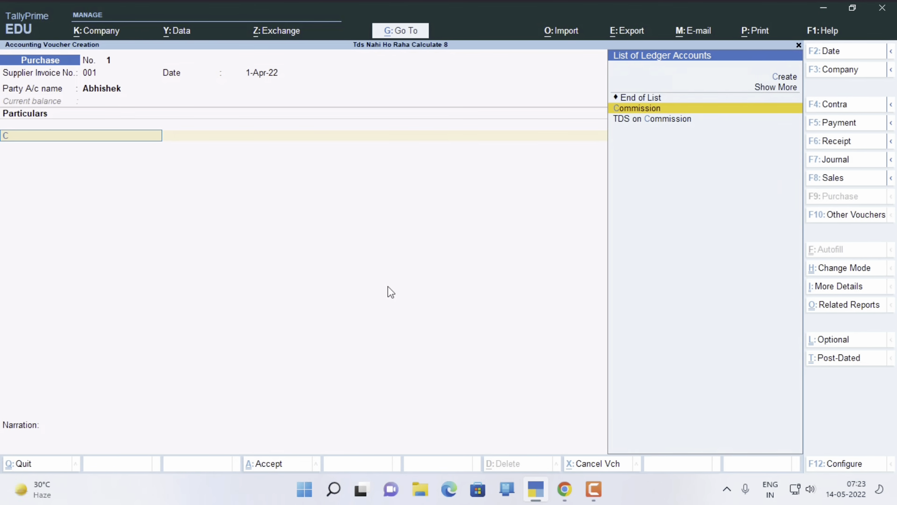
key("Return")
type("26000")
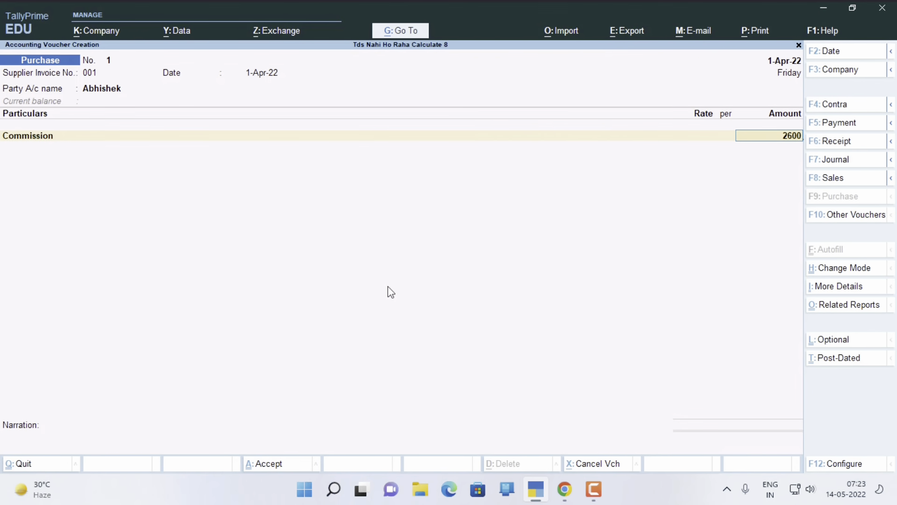
key("Return")
type("T")
key("Return")
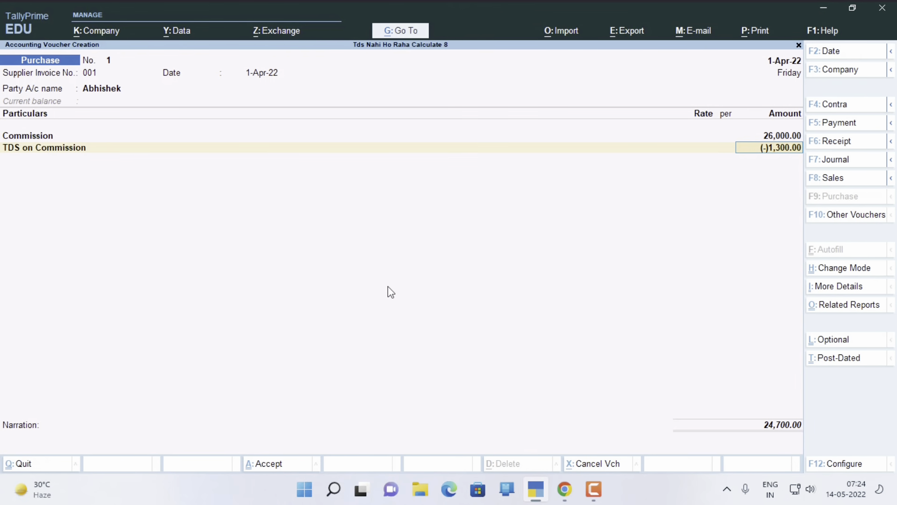
Open the party's ledger for alteration from the voucher and check its Deduct TDS in Same Voucher option
key("BackSpace")
key("BackSpace")
key("BackSpace")
key("BackSpace")
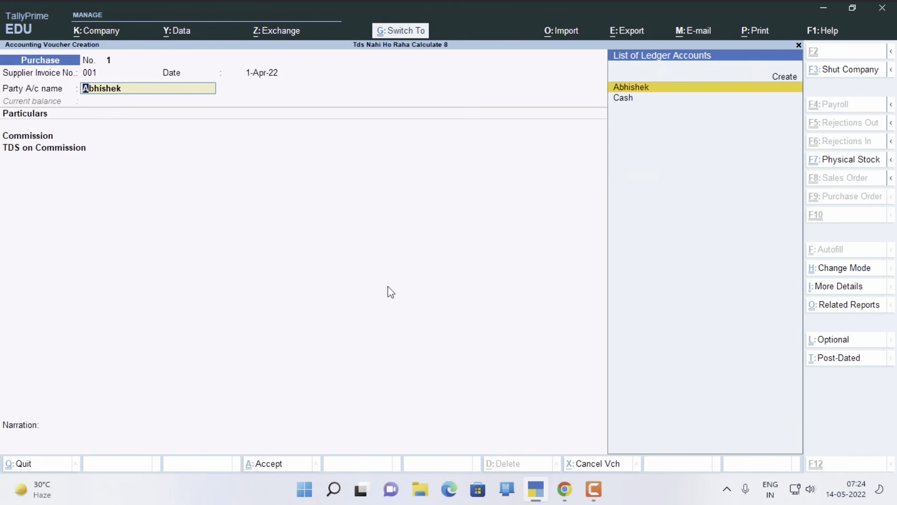
key("ctrl+Return")
key("Return")
key("Return")
key("Return")
key("Return")
key("Return")
key("Return")
key("Return")
key("Return")
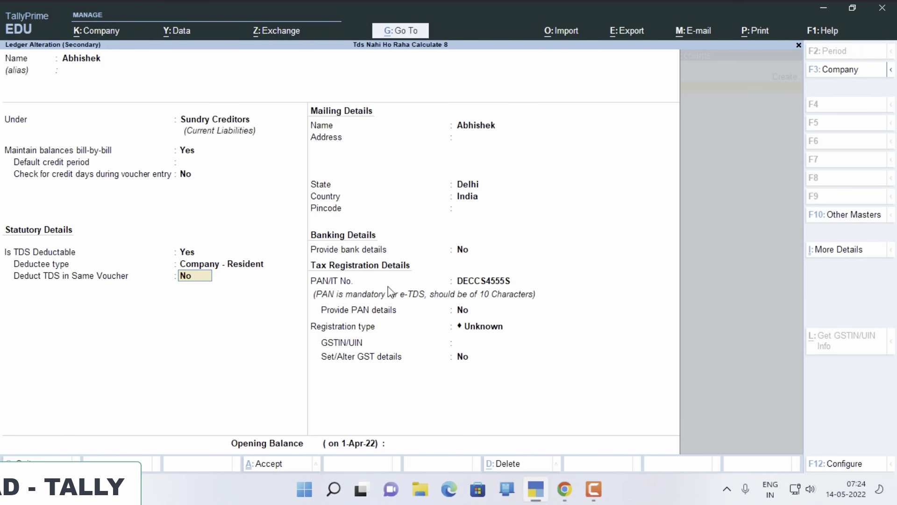
Save the party's ledger with Deduct TDS in Same Voucher set to No
key("Return")
key("Return")
key("Return")
key("Return")
key("Return")
key("Return")
key("Return")
key("Return")
key("Return")
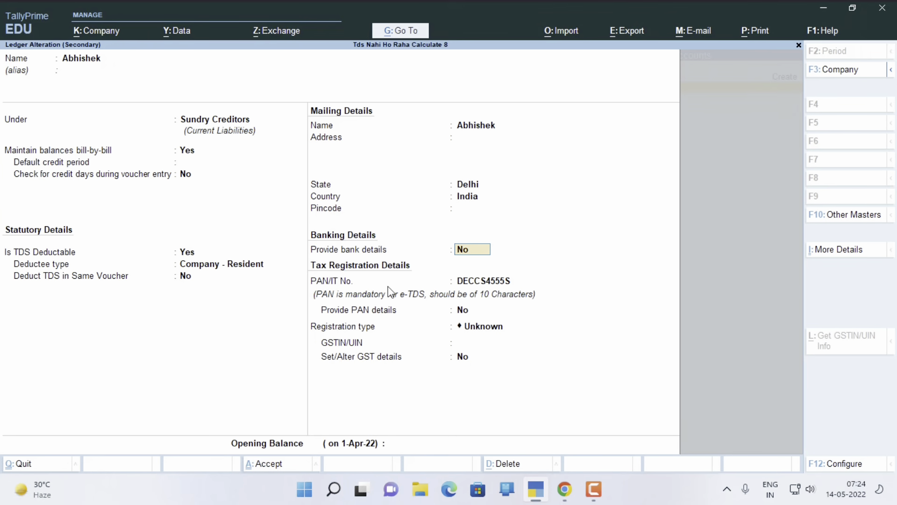
key("Return")
key("Return")
key("Return")
key("Return")
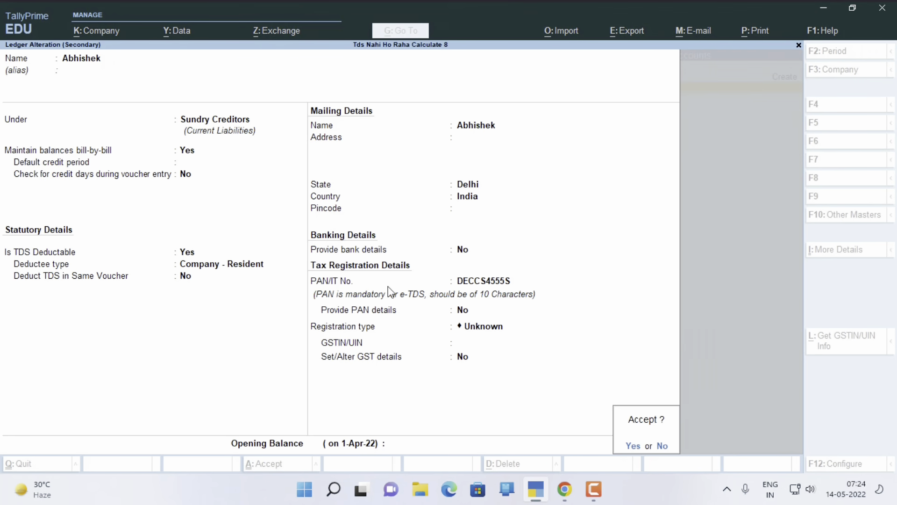
key("Return")
Accept the altered party ledger and keep the existing receipt and party details in the purchase voucher
key("Return")
key("Return")
key("Return")
key("Return")
key("Return")
key("Return")
key("Return")
key("Return")
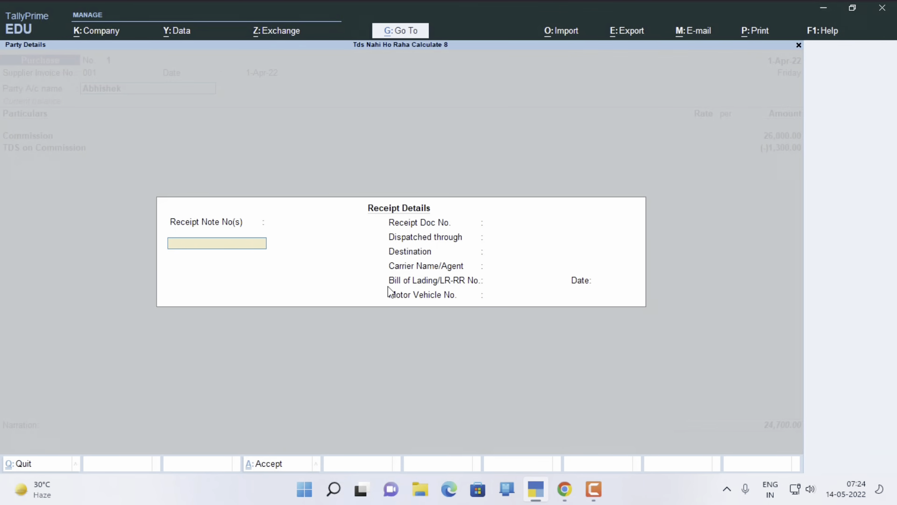
key("Return")
key("Return")
key("Return")
key("Return")
key("Return")
key("Return")
key("Return")
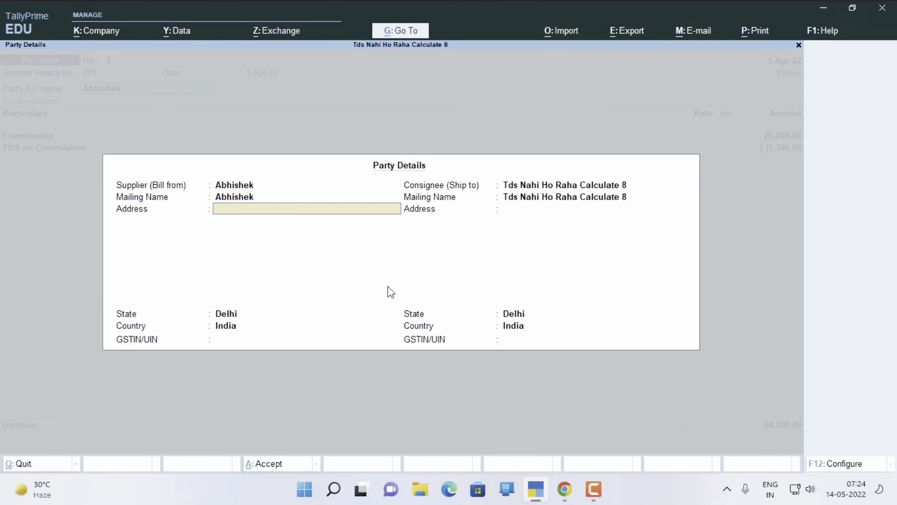
key("Return")
key("Return")
key("Return")
key("Return")
key("Return")
key("Return")
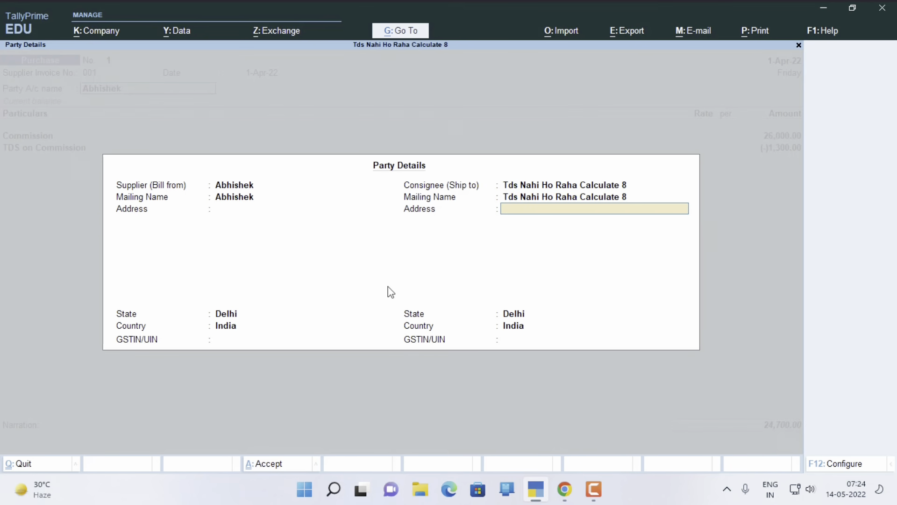
key("Return")
key("Return")
key("Return")
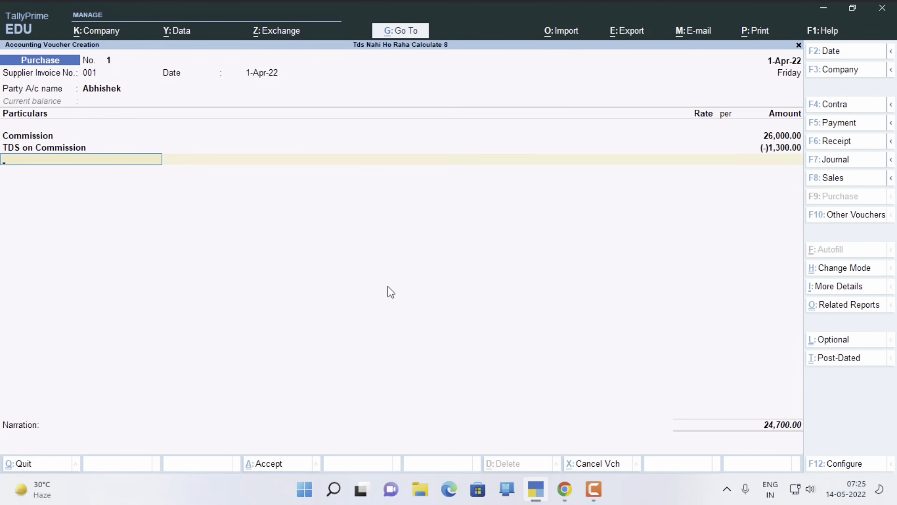
Save the purchase voucher without bill or narration changes and quit voucher entry
key("Return")
key("Return")
key("Return")
key("Return")
key("Return")
key("Return")
key("Return")
key("Return")
key("Return")
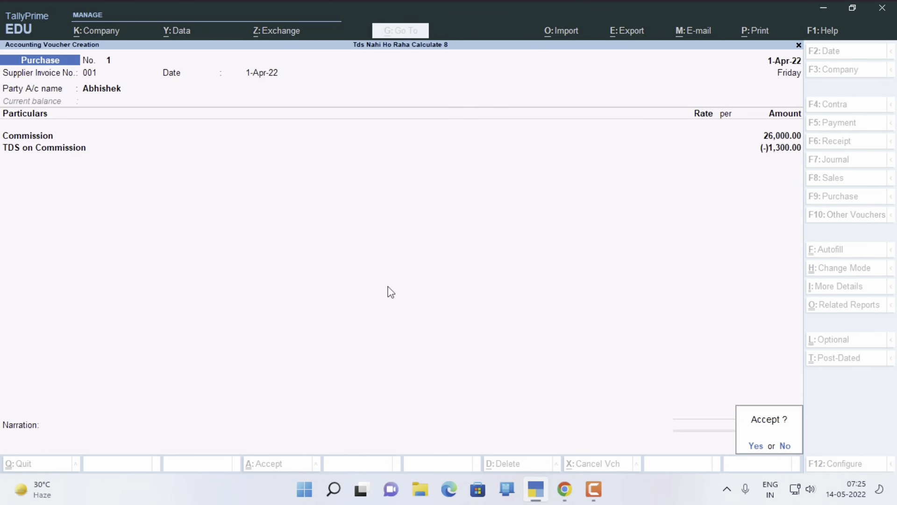
key("Return")
key("Escape")
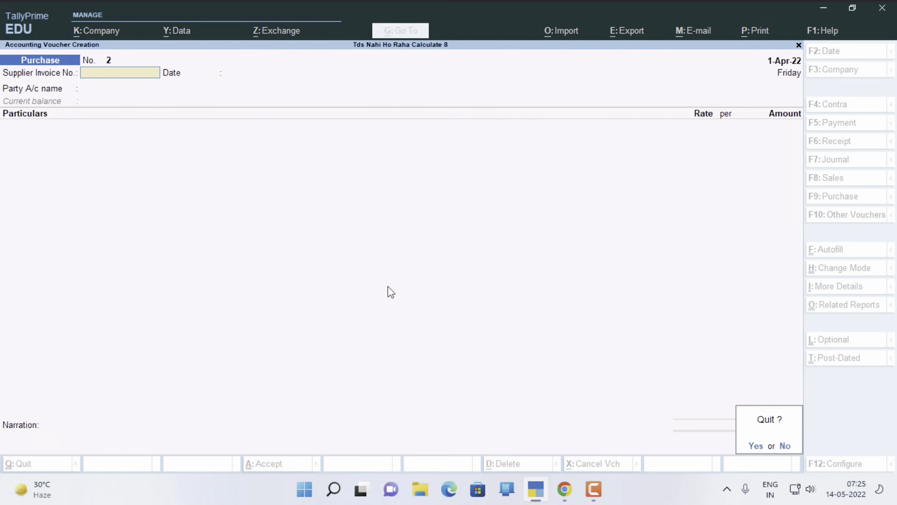
key("Return")
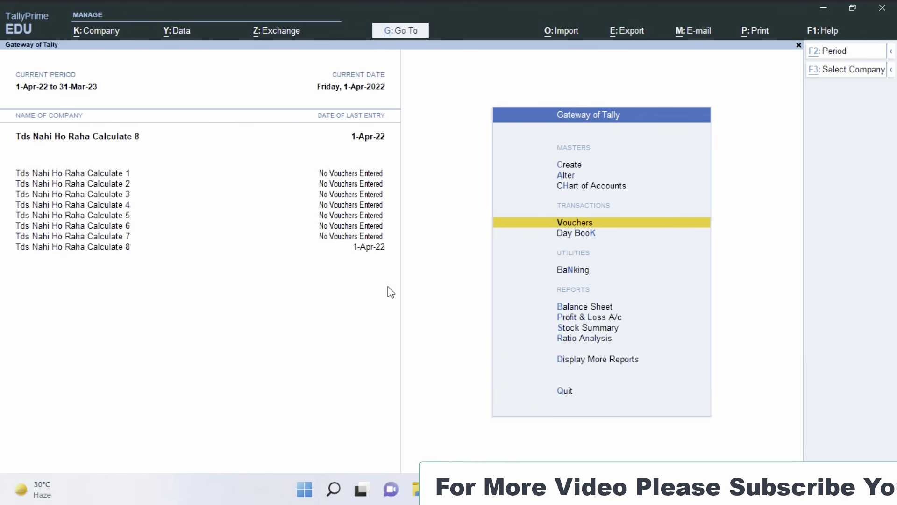
Start creating a new company named TDS CALCULATE HOGA HI HOGA
key("alt+F3")
key("Up")
key("Up")
key("Up")
key("Up")
key("Up")
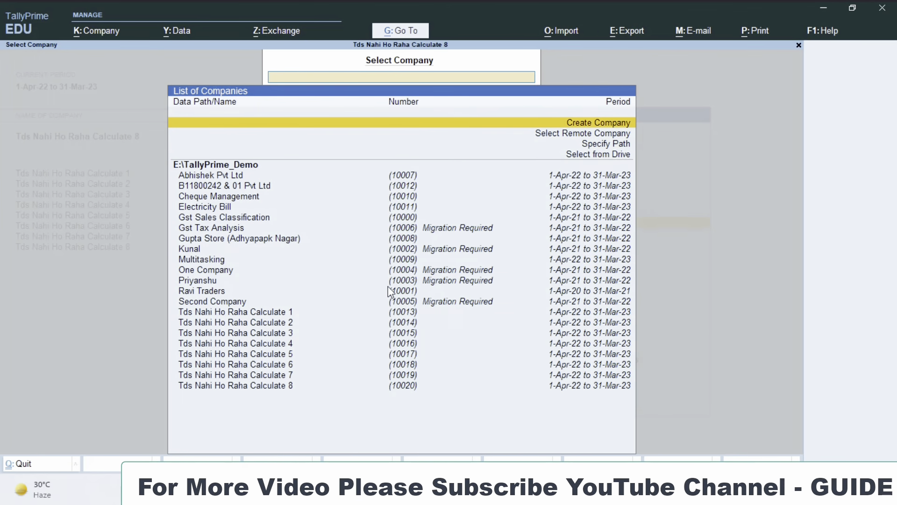
key("Return")
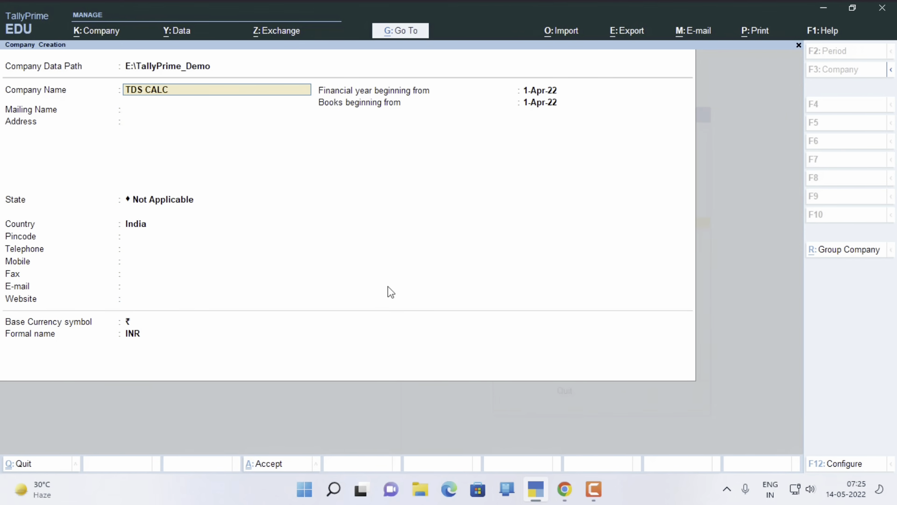
type("LATE HOGA HI HOGA")
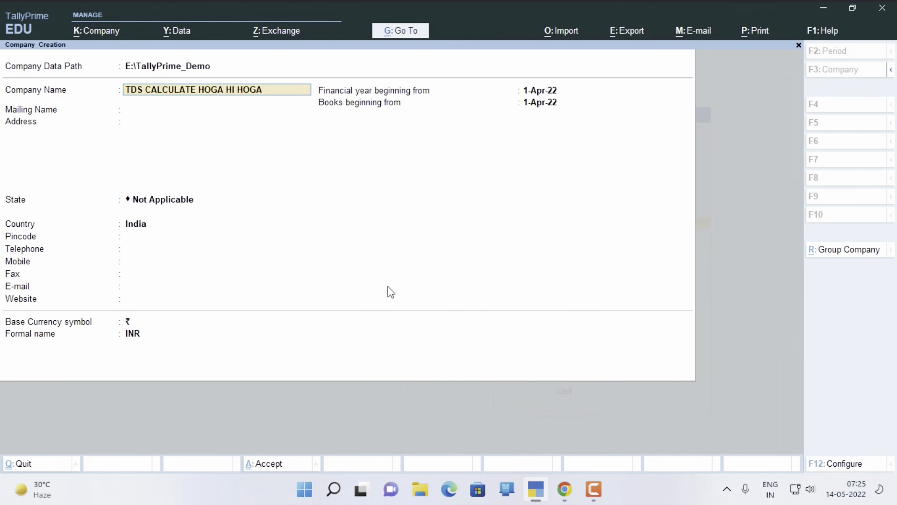
Set the company's state to Delhi, keep the 1-Apr-22 dates and default currency, and create the company
key("Return")
key("Return")
key("Return")
type("DE")
key("Return")
key("Return")
key("Return")
key("Return")
key("Return")
key("Return")
key("Return")
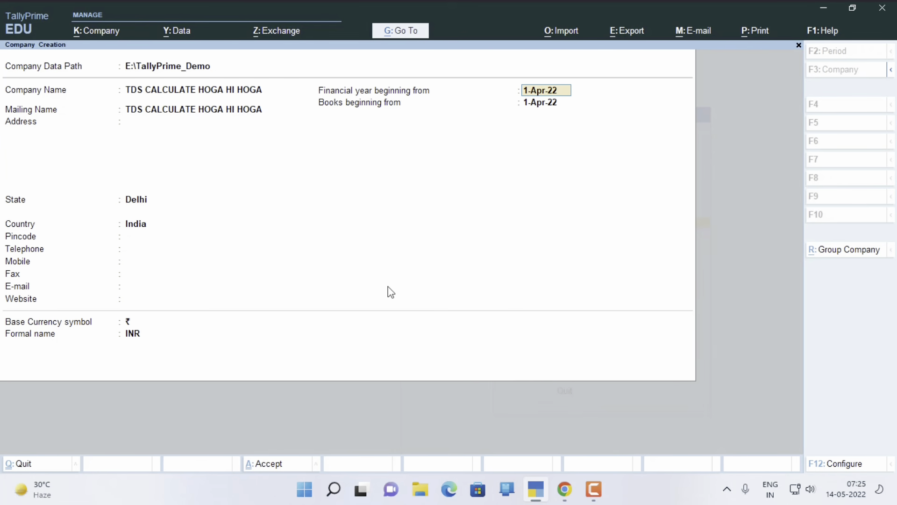
key("Return")
key("Return")
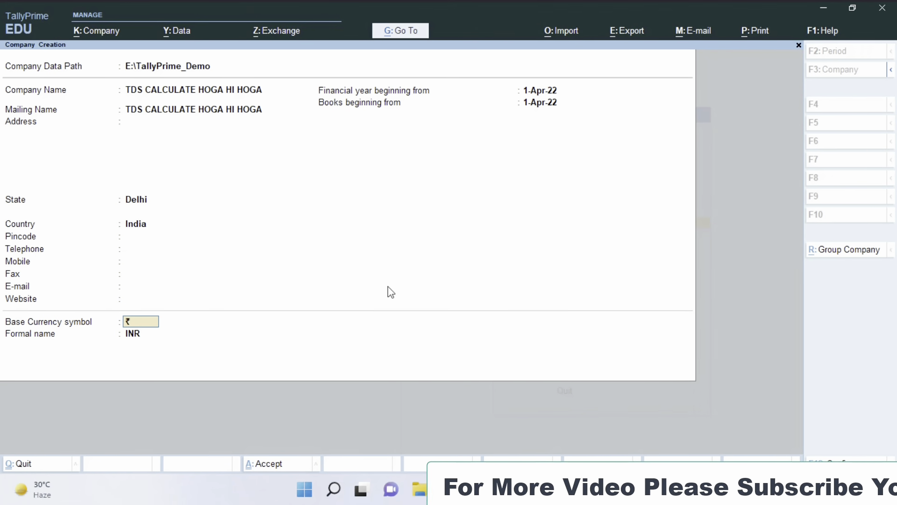
key("Return")
key("Return")
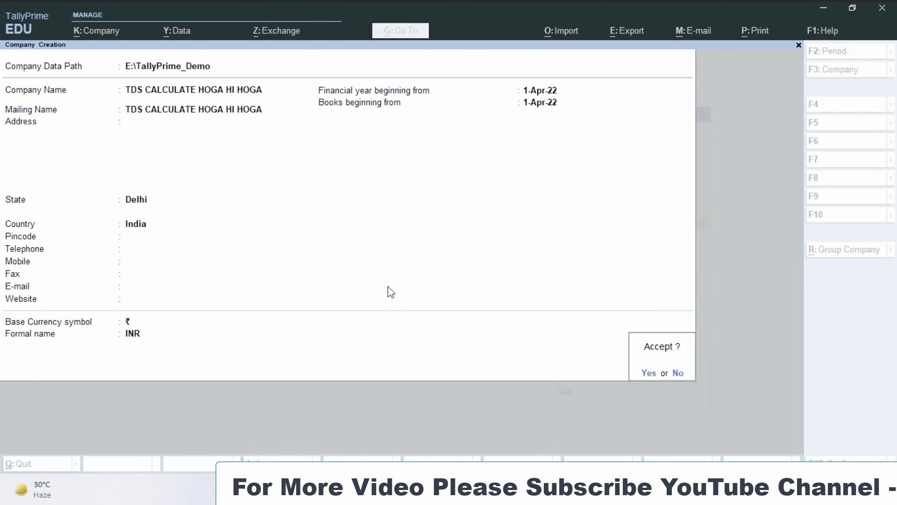
key("Return")
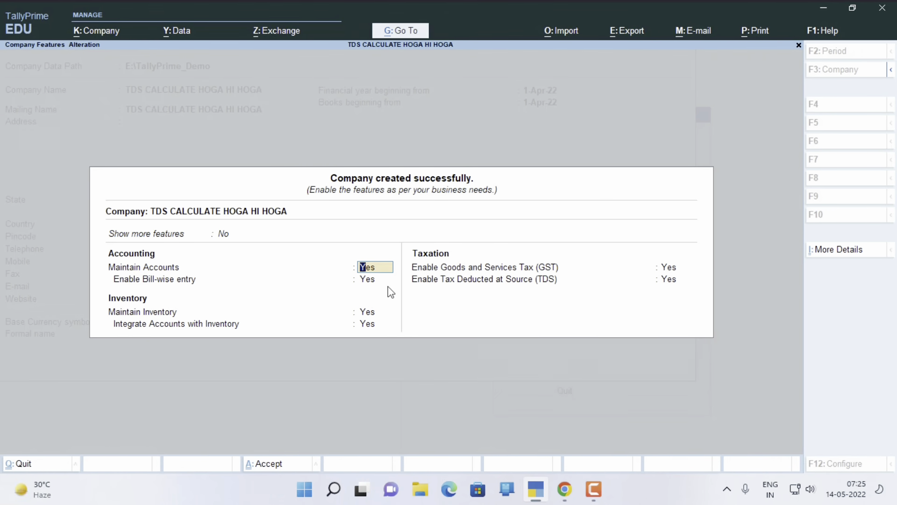
Keep the accounting, inventory and GST features enabled and accept the GST details with LUT/Bond details set to No
key("Return")
key("Return")
key("Return")
key("Return")
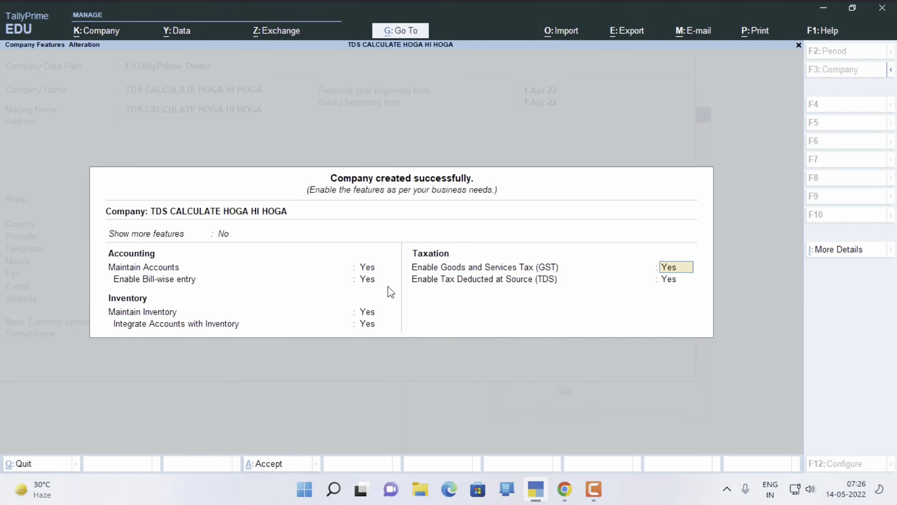
key("Return")
key("Return")
key("Return")
key("Return")
key("Return")
key("Return")
key("Return")
key("Return")
key("Return")
key("Return")
key("Return")
key("Return")
key("Return")
key("Return")
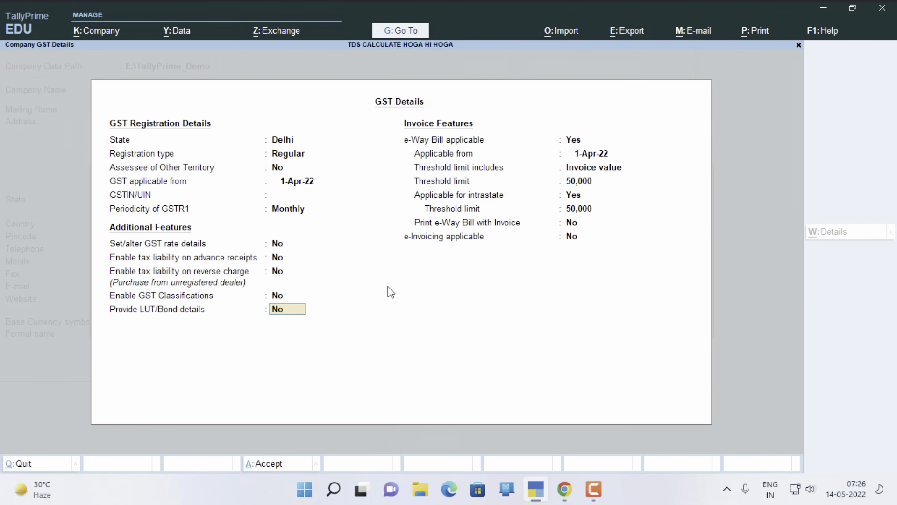
type("N")
key("Return")
key("Return")
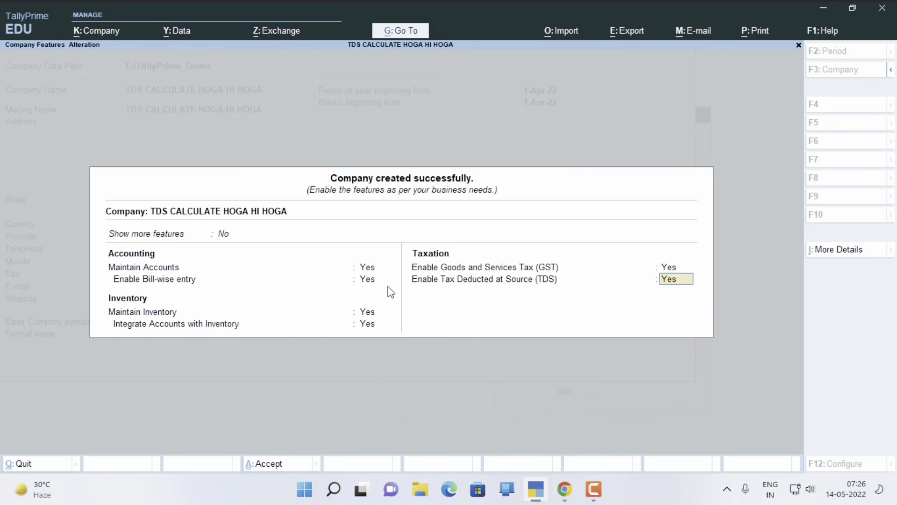
Enable TDS for the company, enter its TAN with deductor type Company, and accept the company features
key("Return")
key("Return")
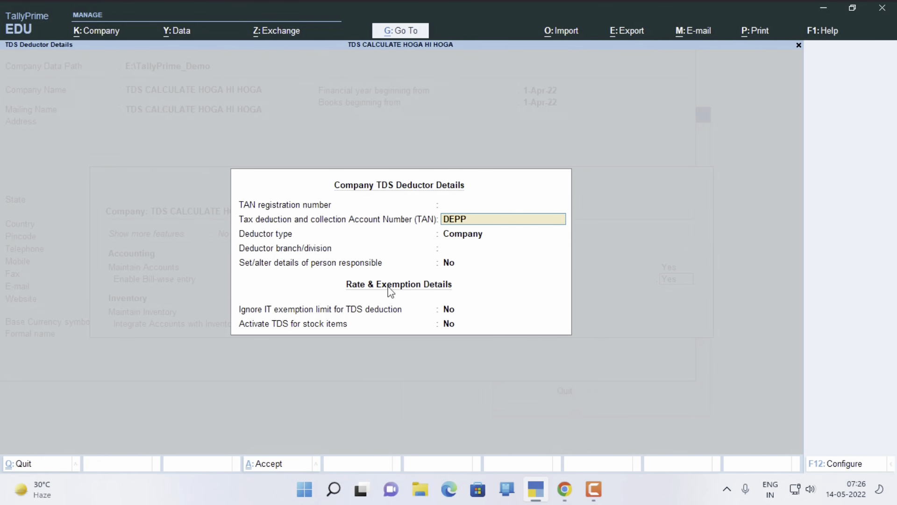
type("DEPP4555S")
key("Return")
key("Return")
key("Return")
key("Return")
key("Return")
key("Return")
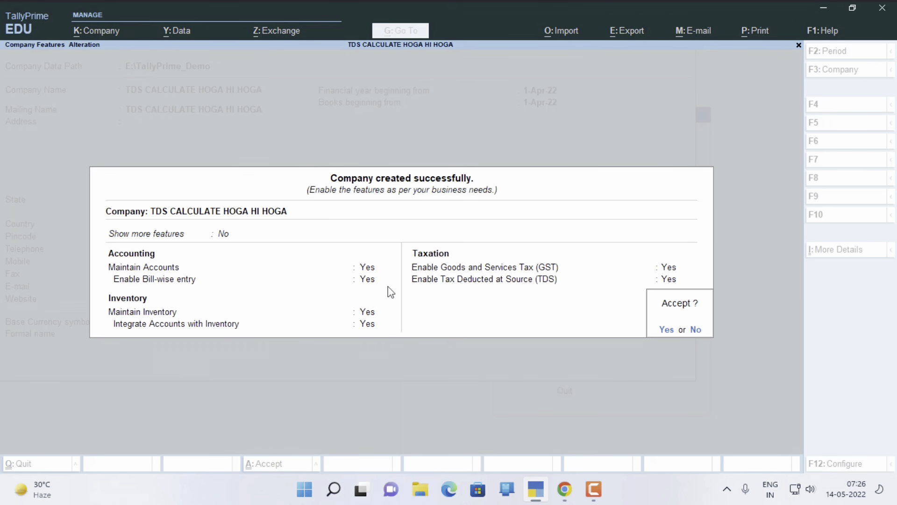
key("Return")
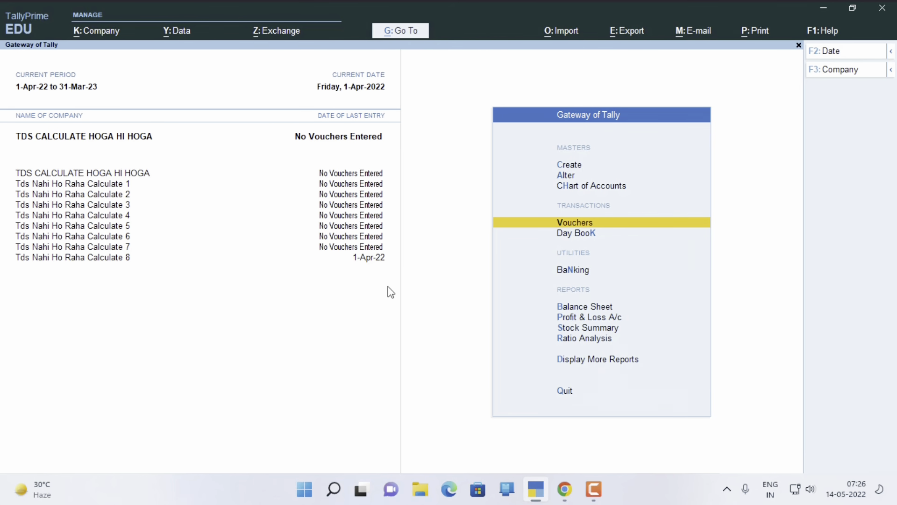
Open a new purchase voucher and enter supplier invoice 001 dated 1-Apr-22
key("Return")
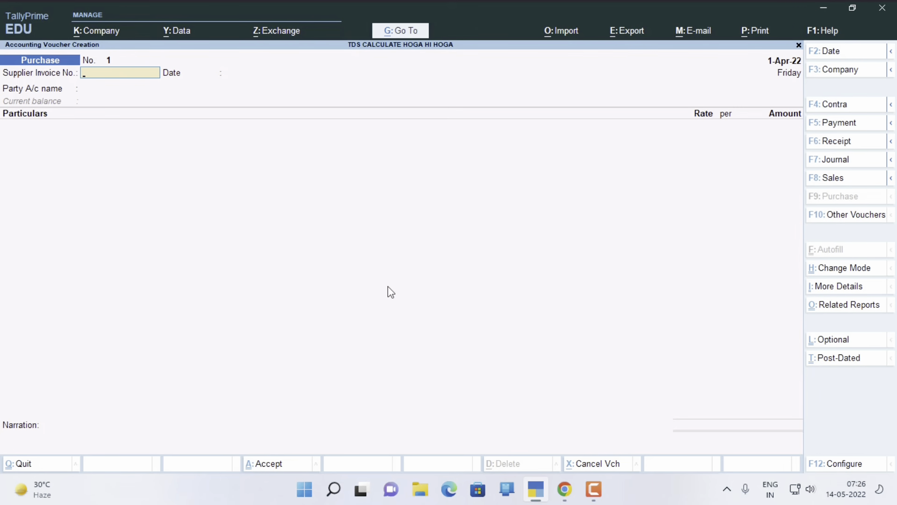
key("Return")
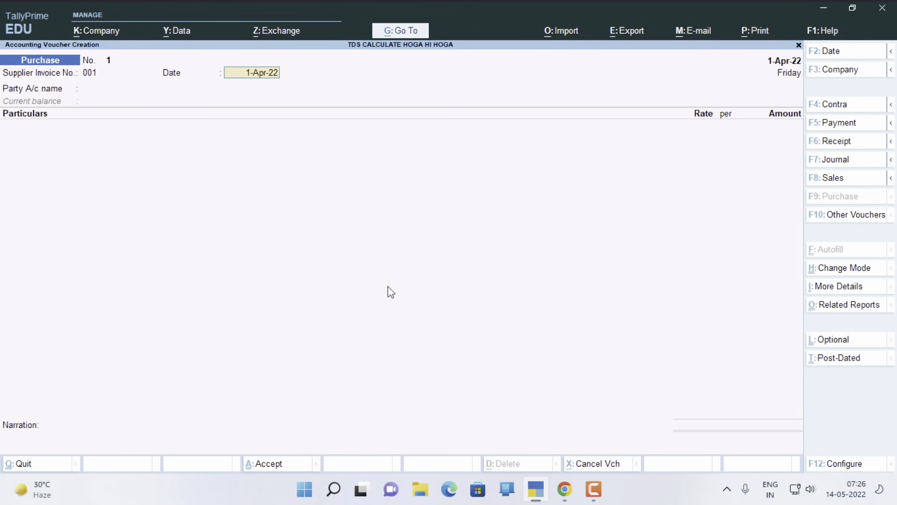
key("Return")
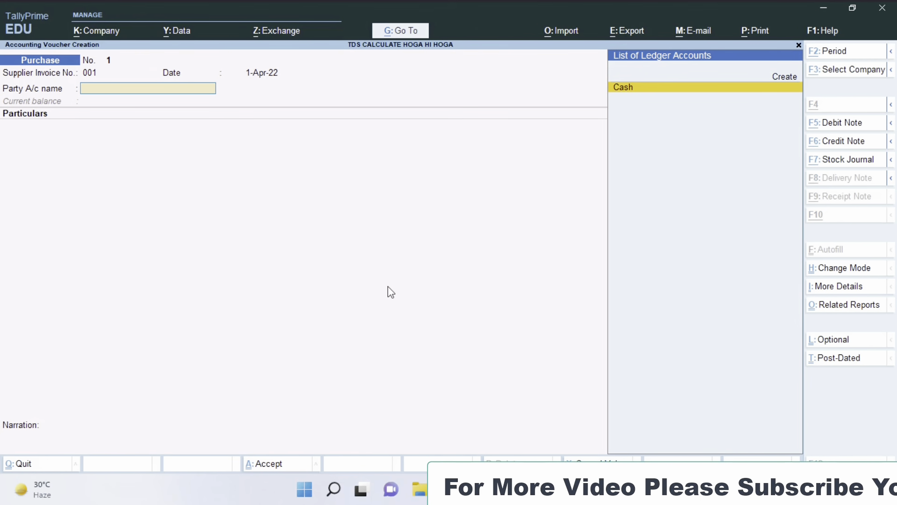
Start a ledger for the party from the voucher under Sundry Creditors and set Is TDS Deductable to Yes
key("alt+c")
type("ABHISHEK")
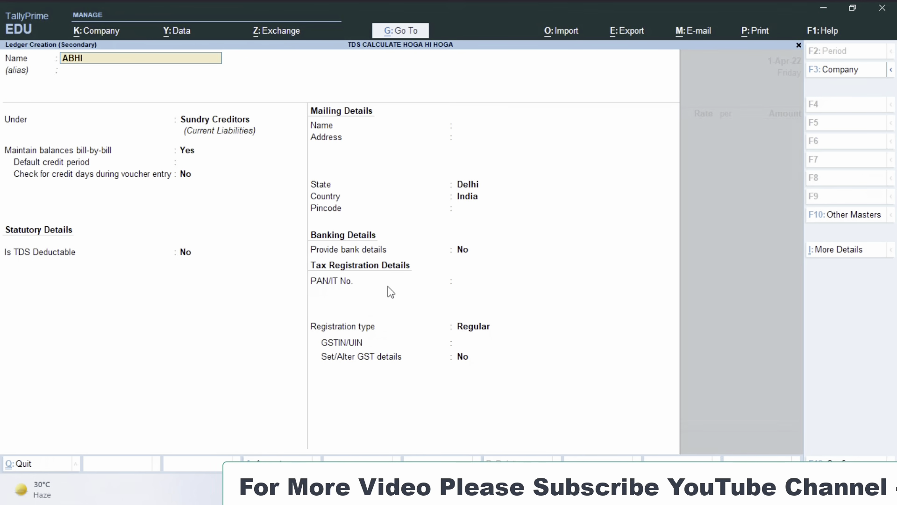
key("Return")
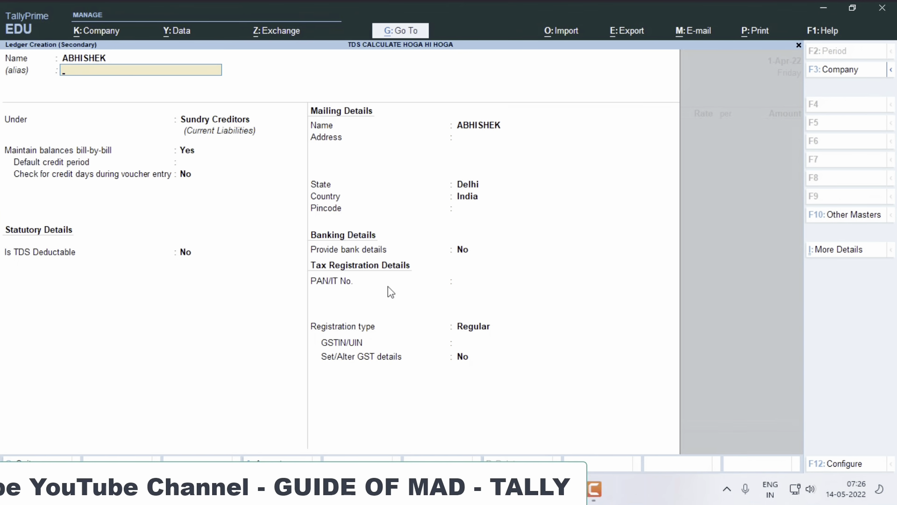
key("Return")
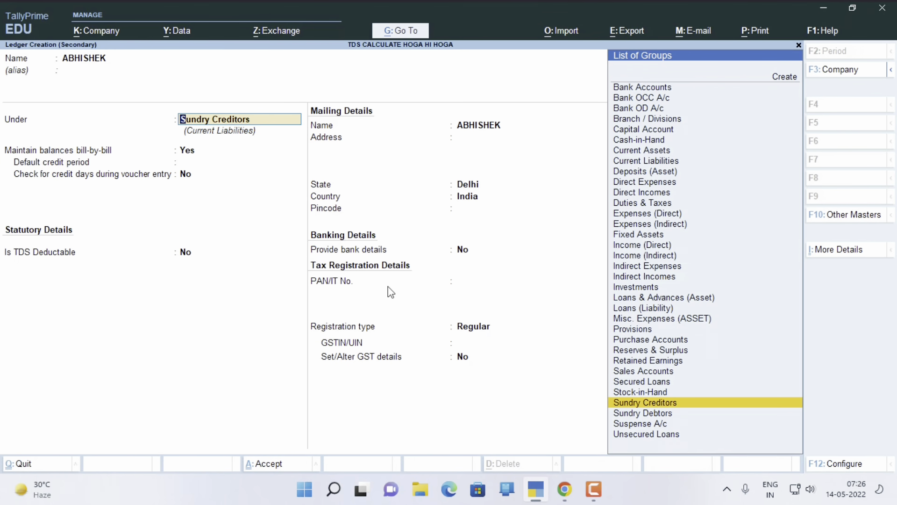
key("Return")
key("Return")
key("Return")
key("Return")
type("y")
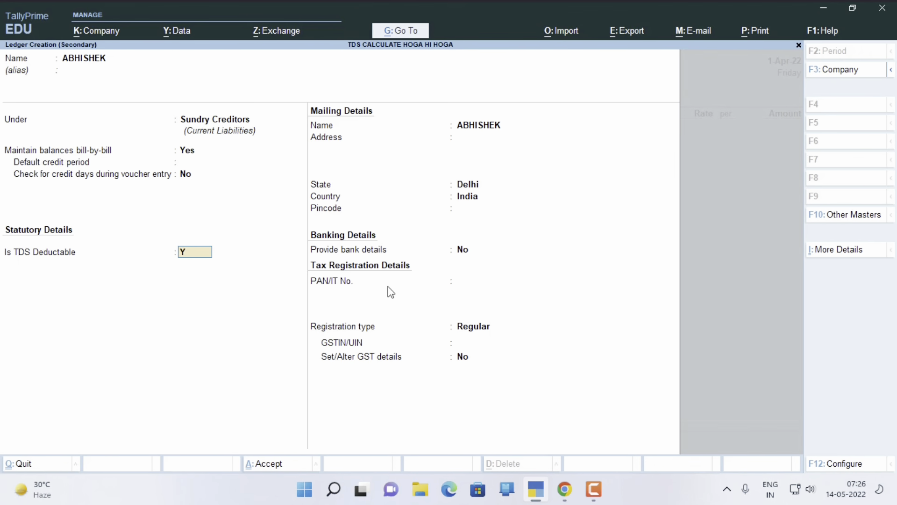
key("Return")
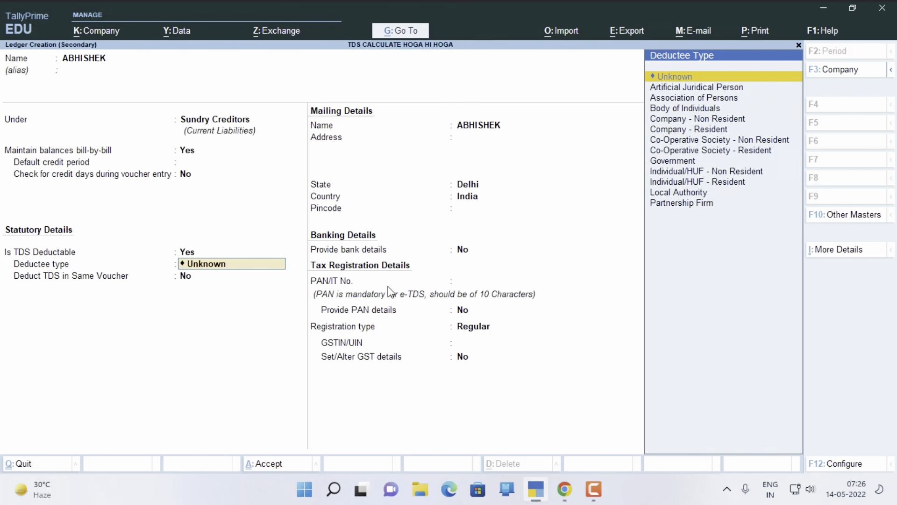
Set the party ledger's deductee type to Company - Resident and Deduct TDS in Same Voucher to Yes
key("Down")
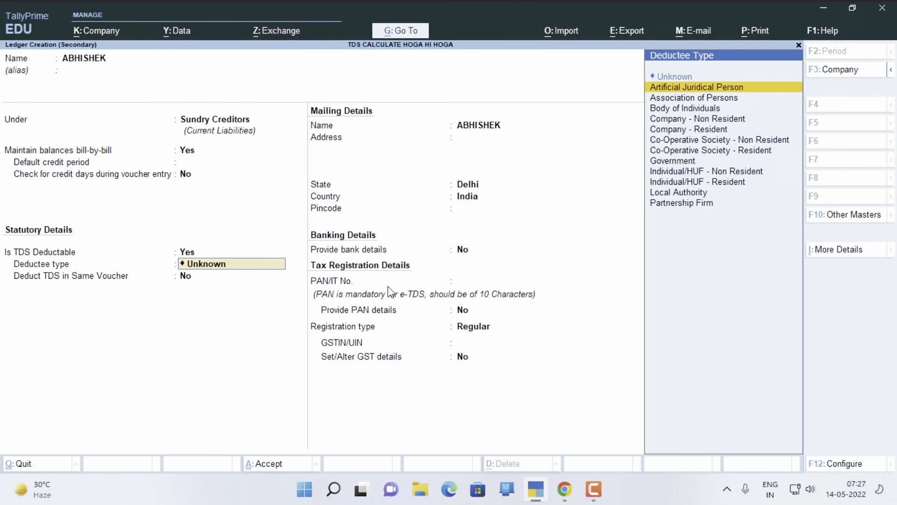
key("Down")
key("Down")
key("Down")
key("Down")
key("Down")
key("Down")
key("Down")
key("Down")
key("Down")
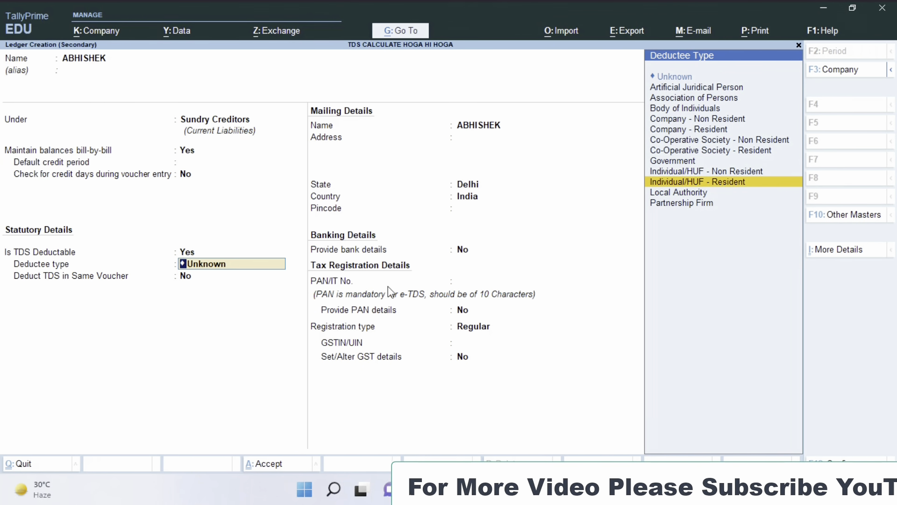
key("Up")
key("Up")
key("Up")
key("Up")
key("Up")
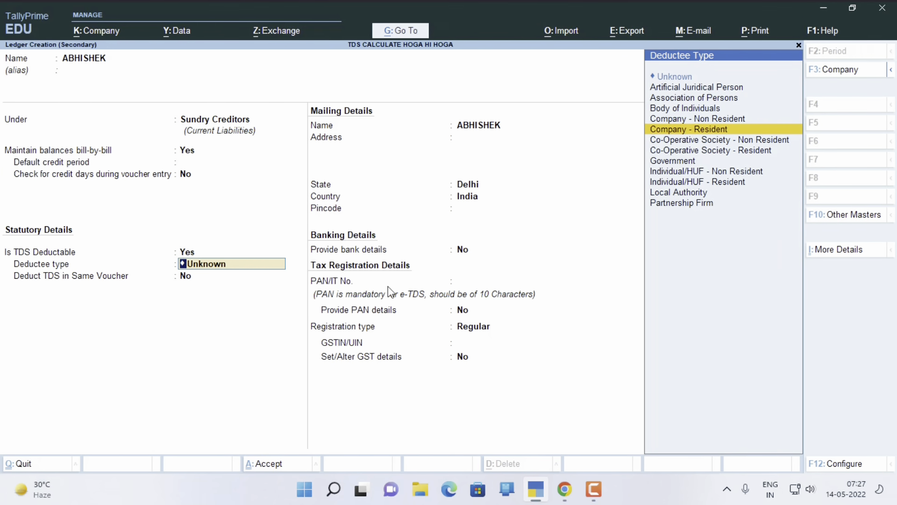
key("Return")
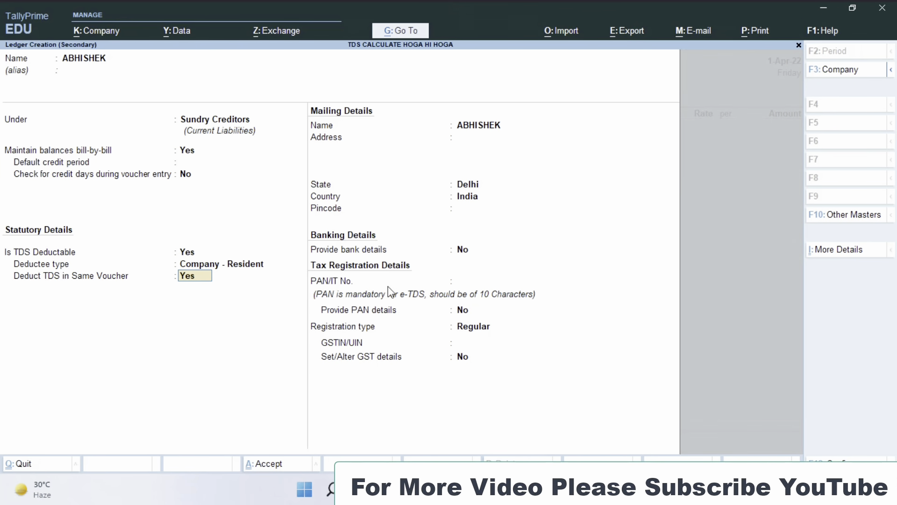
key("Return")
Keep the ledger's default mailing and bank details and enter the party's PAN, leaving Provide PAN details at No
key("Return")
key("Return")
key("Return")
key("Return")
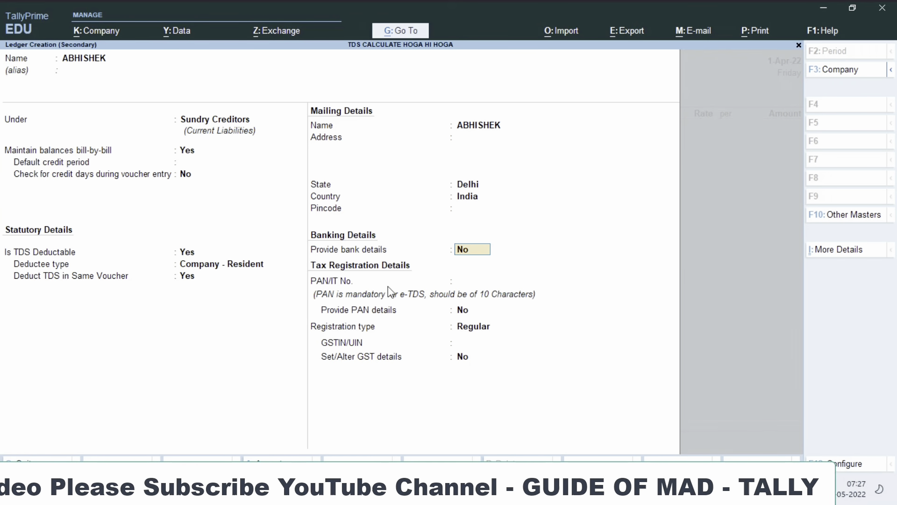
key("Return")
type("DEPP")
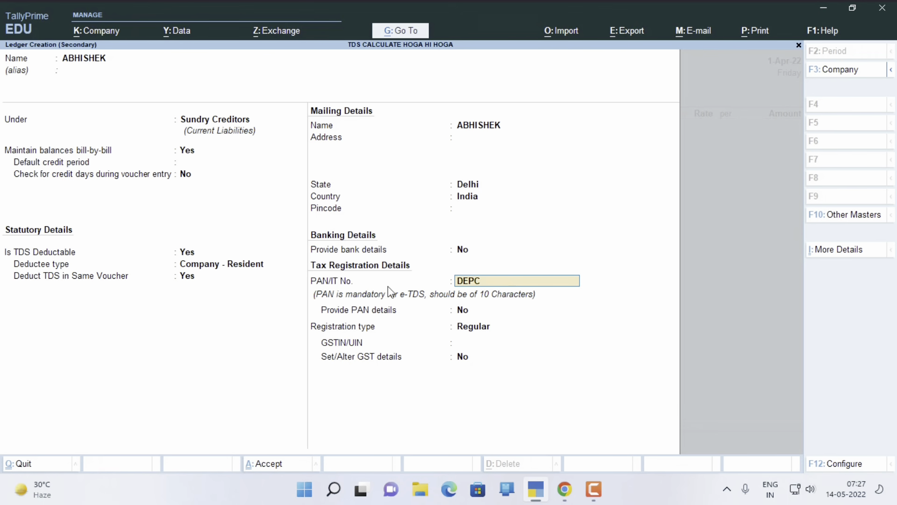
type("S4555")
key("Return")
key("Return")
Set the party ledger's registration type to Unknown, leave the GSTIN blank and Set/Alter GST details at No, and save the ledger
key("Up")
key("Up")
key("Up")
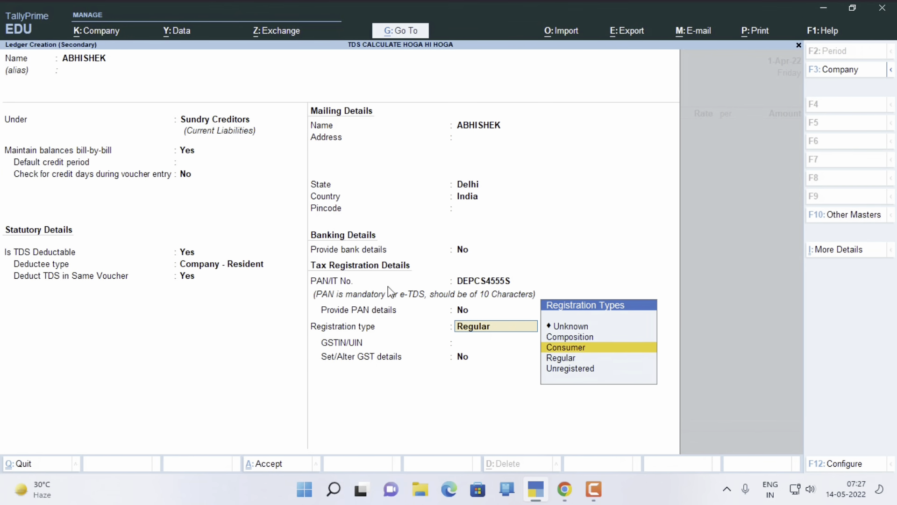
key("Return")
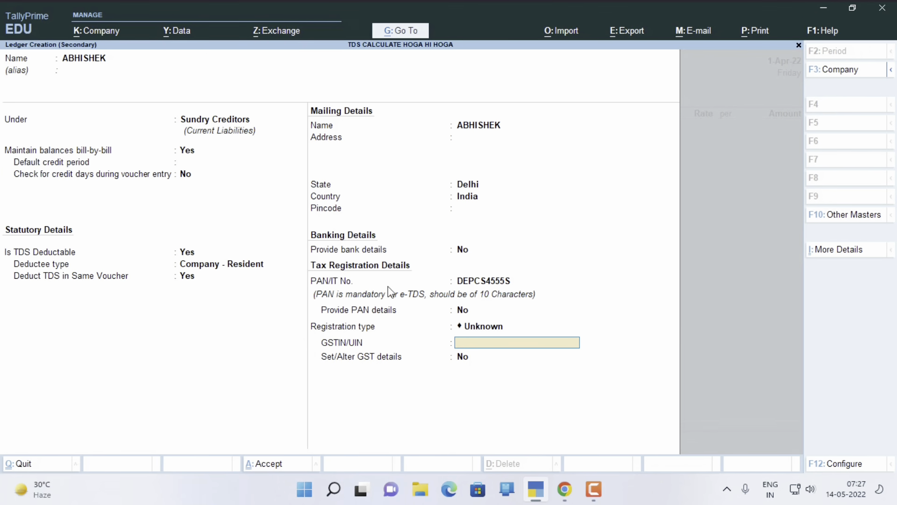
key("Return")
key("Return")
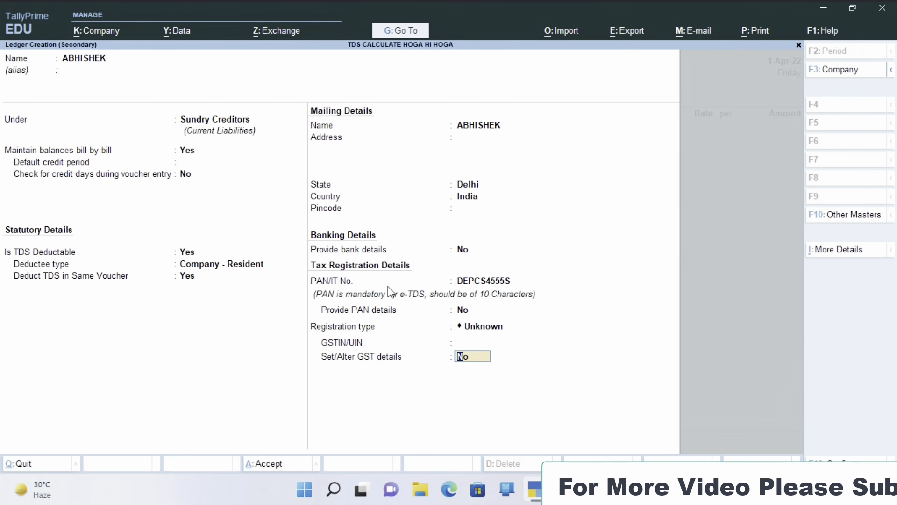
key("Return")
key("Return")
Leave the receipt details blank and accept the default party details to return to the purchase voucher's particulars
key("Return")
key("Return")
key("Return")
key("Return")
key("Return")
key("Return")
key("Return")
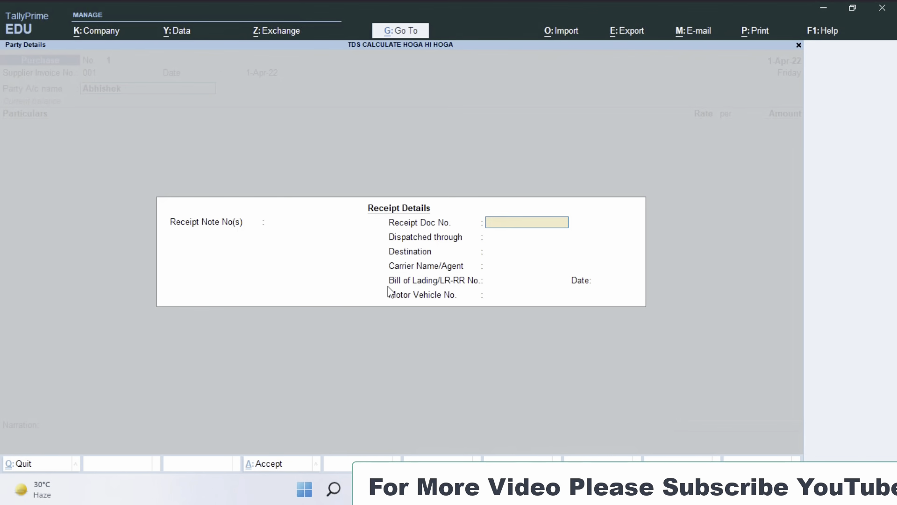
key("Return")
key("Return")
key("Return")
key("Return")
key("Return")
key("Return")
key("Return")
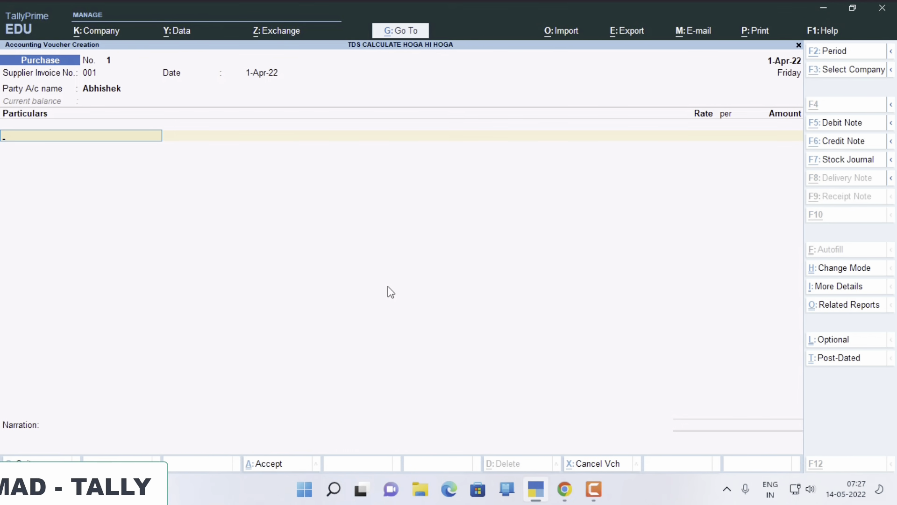
Start an expense ledger named COMISSION from the voucher and place it under Indirect Expenses
key("alt+c")
type("COMISSION")
key("Return")
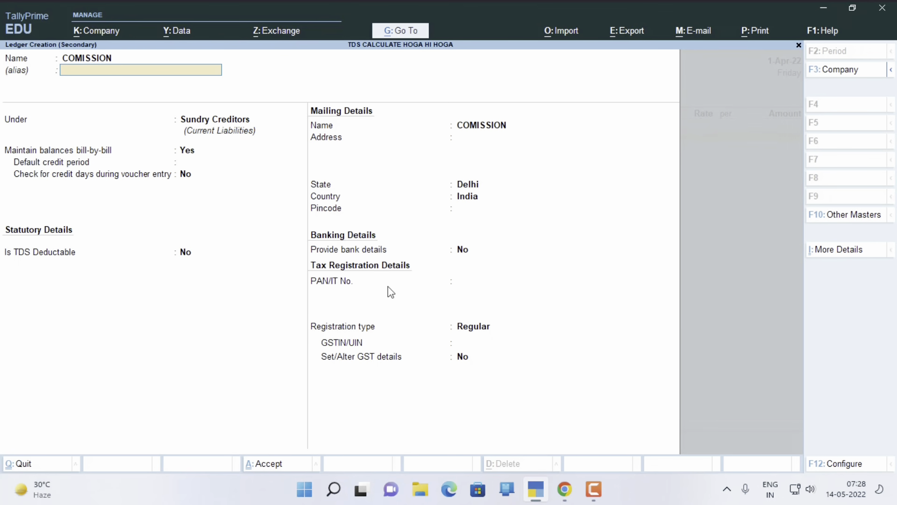
key("Return")
type("IN")
key("Down")
key("Down")
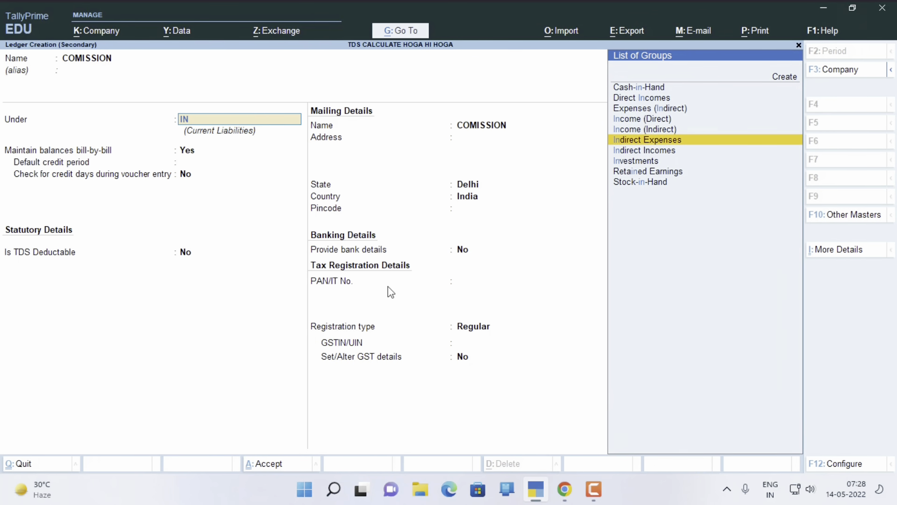
key("Return")
key("Return")
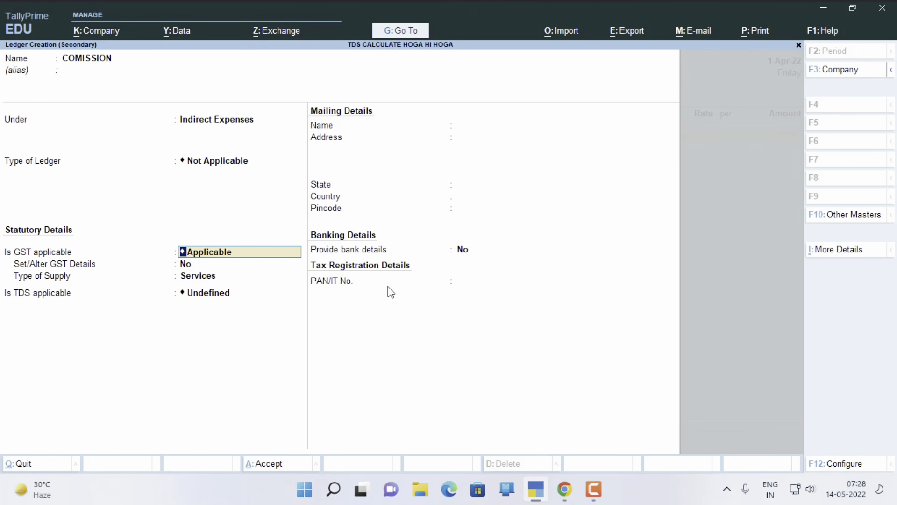
Set the COMISSION ledger's GST applicability to Not Applicable and its TDS applicability to Applicable
type("N")
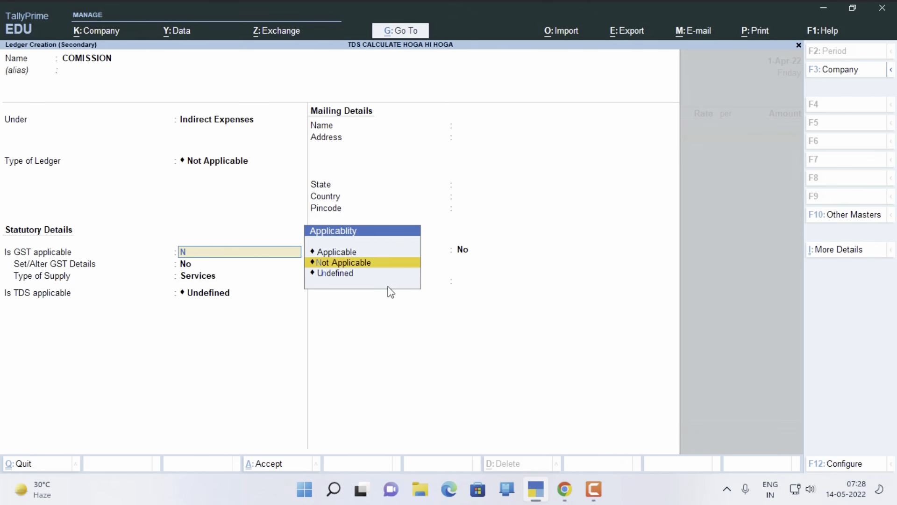
key("Return")
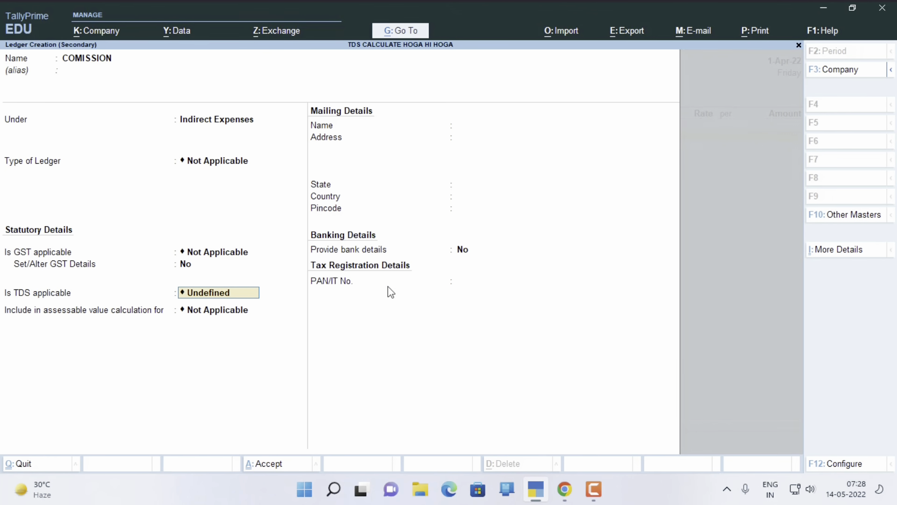
type("A")
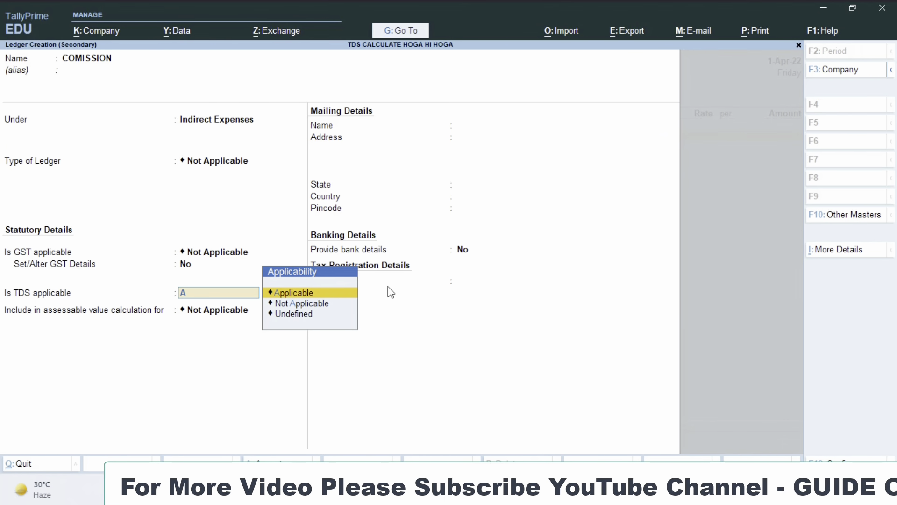
key("Return")
Start a new TDS nature of payment named Tds ON COMISSION with section 194H, payment code 94H and no remittance code
key("Up")
key("Up")
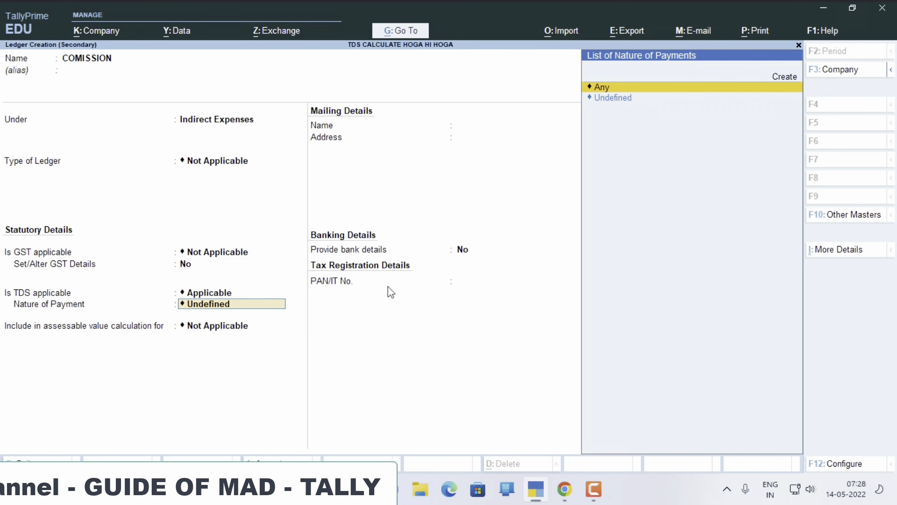
key("Return")
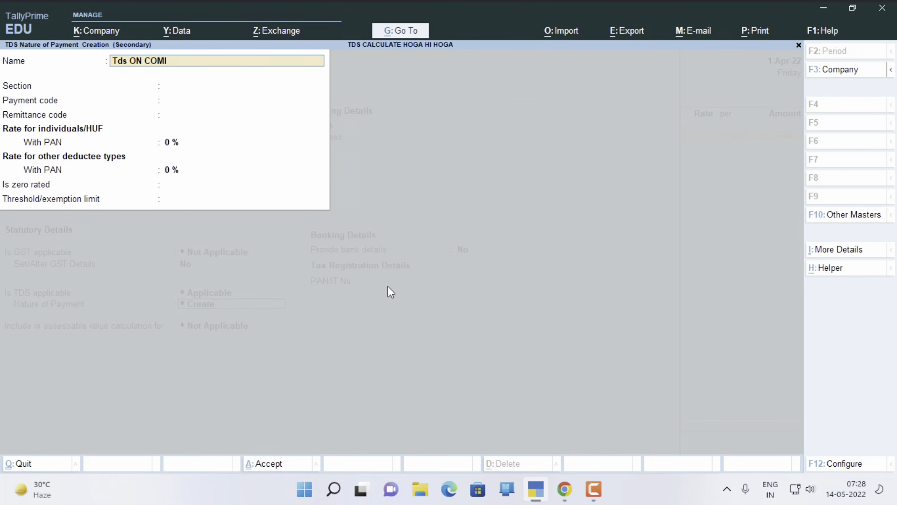
type("Tds ON COMISSION")
key("Return")
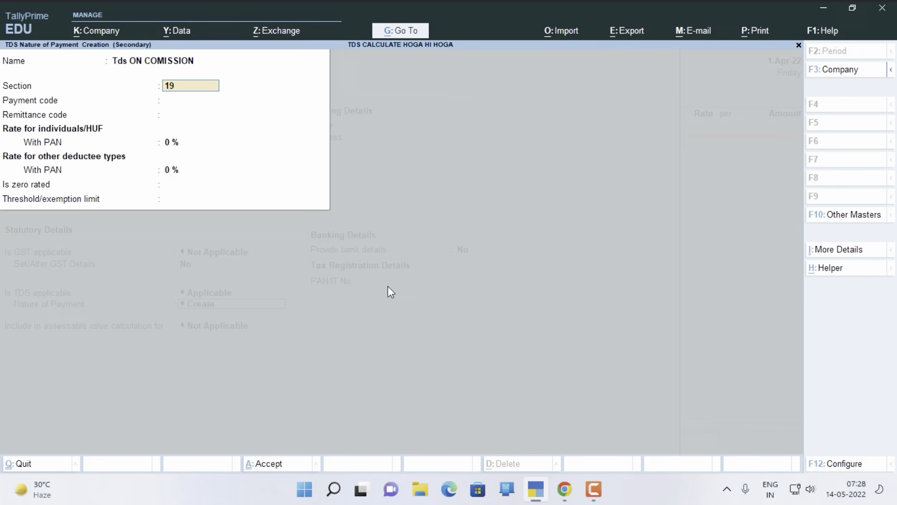
type("194H")
key("Return")
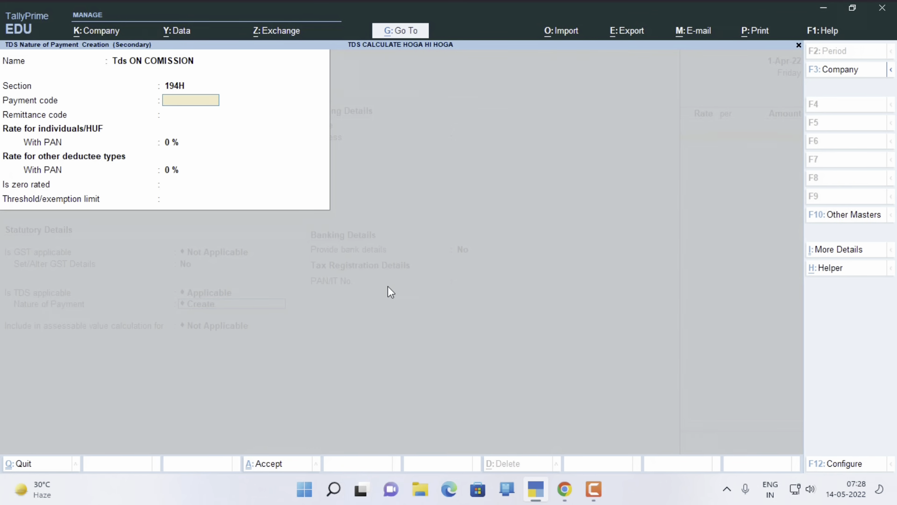
type("94")
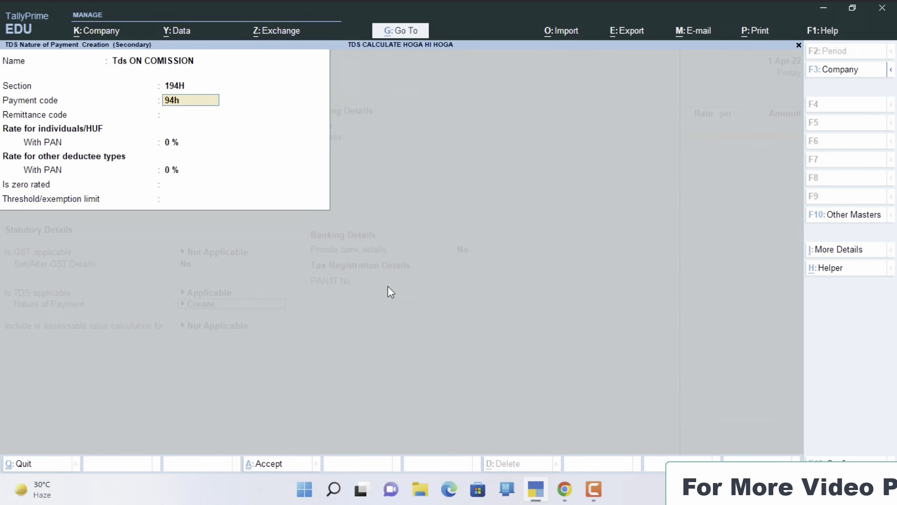
type("H")
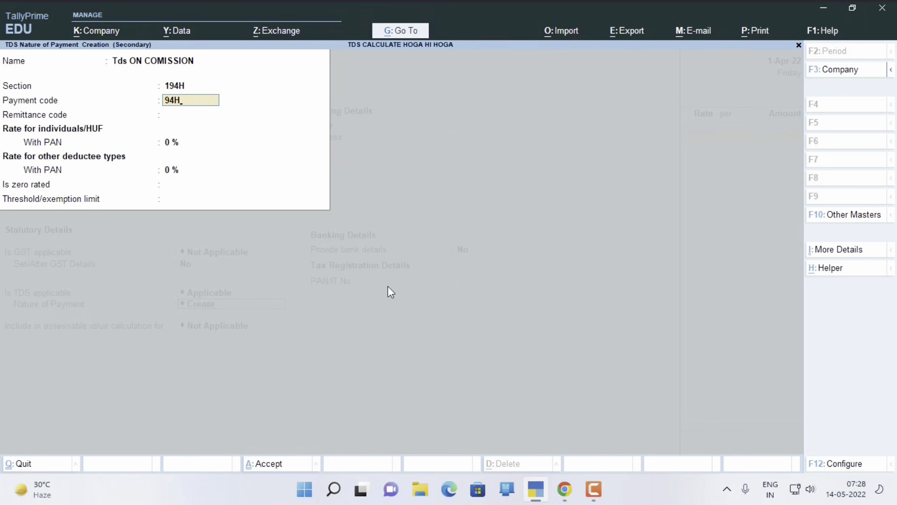
key("Return")
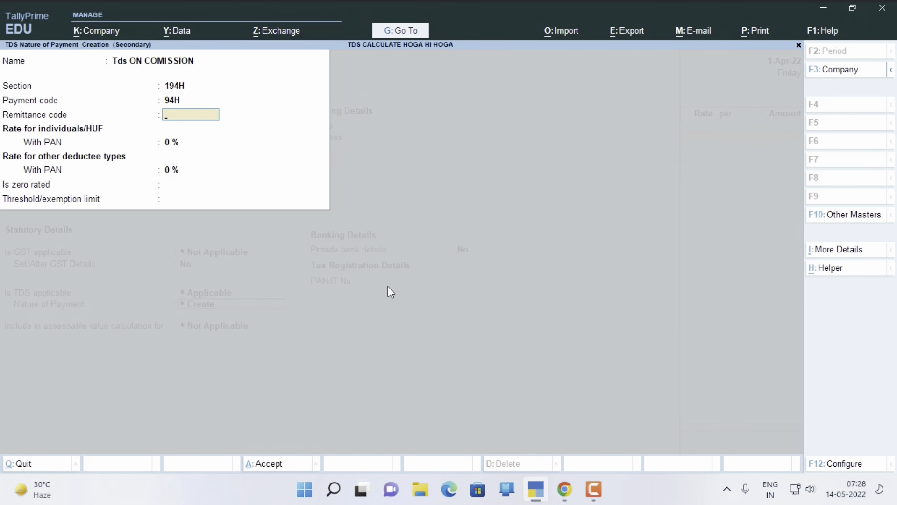
key("Return")
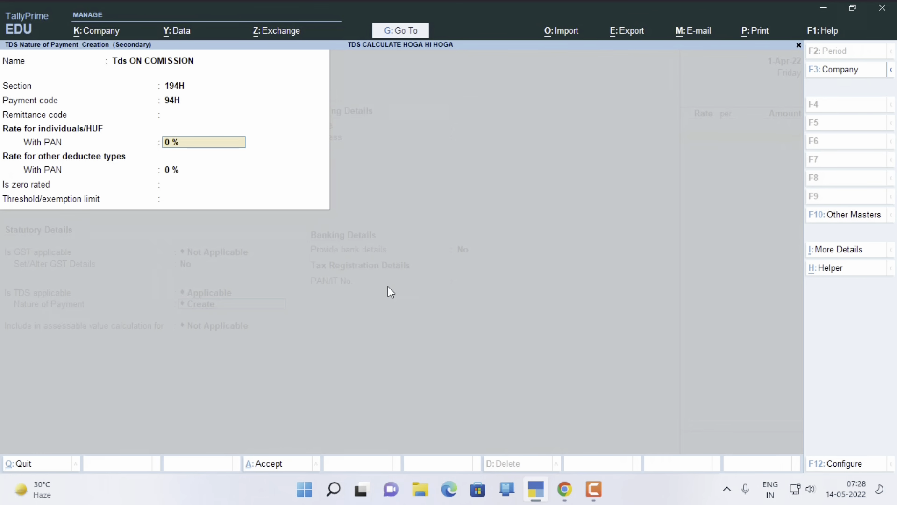
Set the with-PAN rates for individuals/HUF and other deductee types to 5% and the threshold to 15,000, and save the nature of payment
type("5")
key("Return")
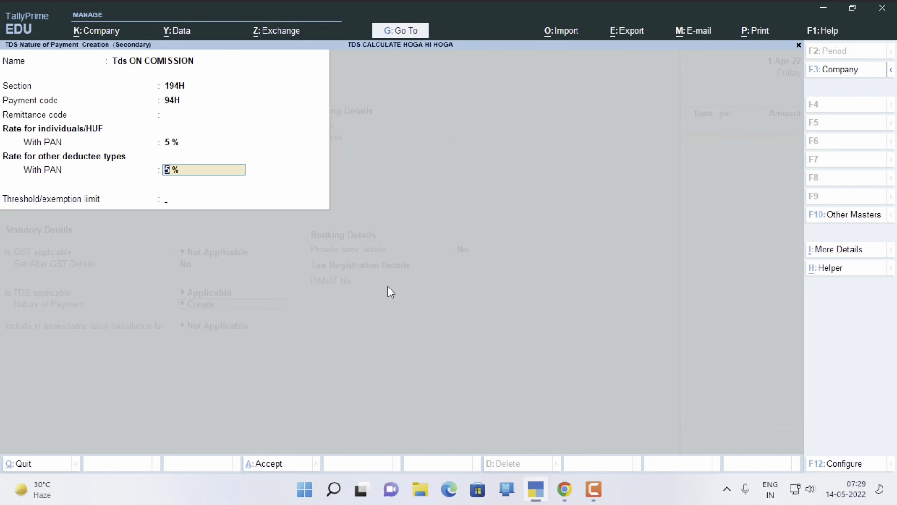
key("Return")
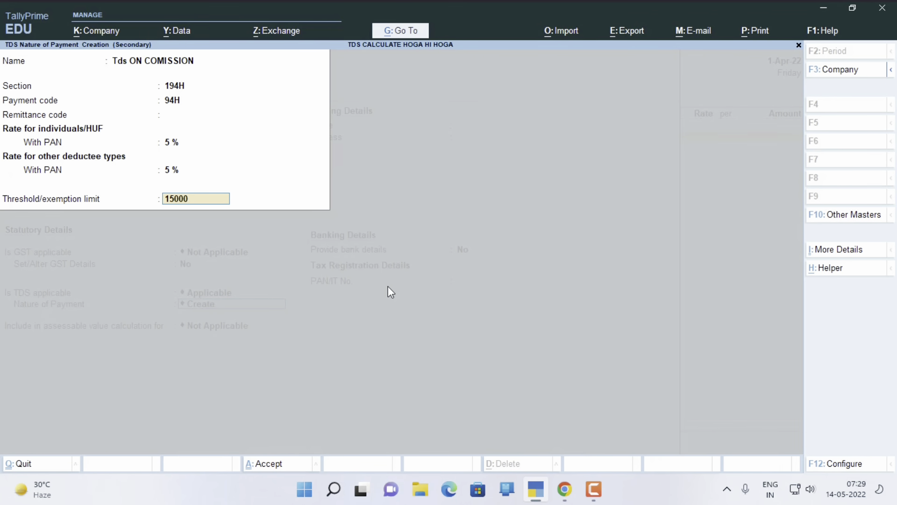
key("Return")
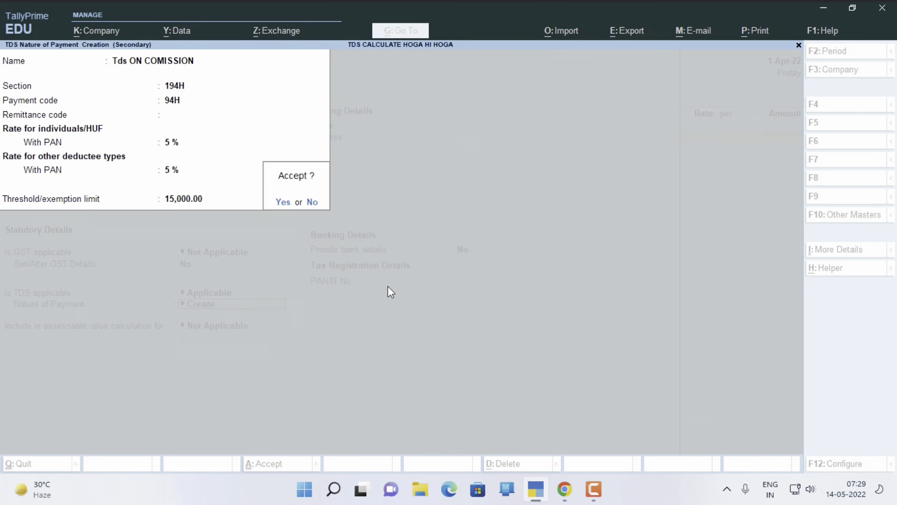
key("Return")
Save the COMISSION ledger with its remaining defaults and enter 26,000 as its amount in the purchase voucher
key("Return")
key("Return")
key("Return")
key("Return")
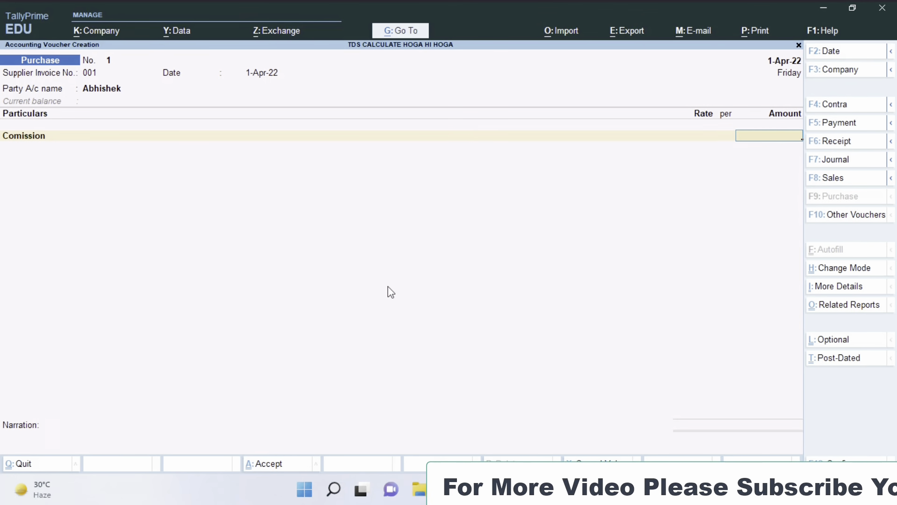
type("260000.00")
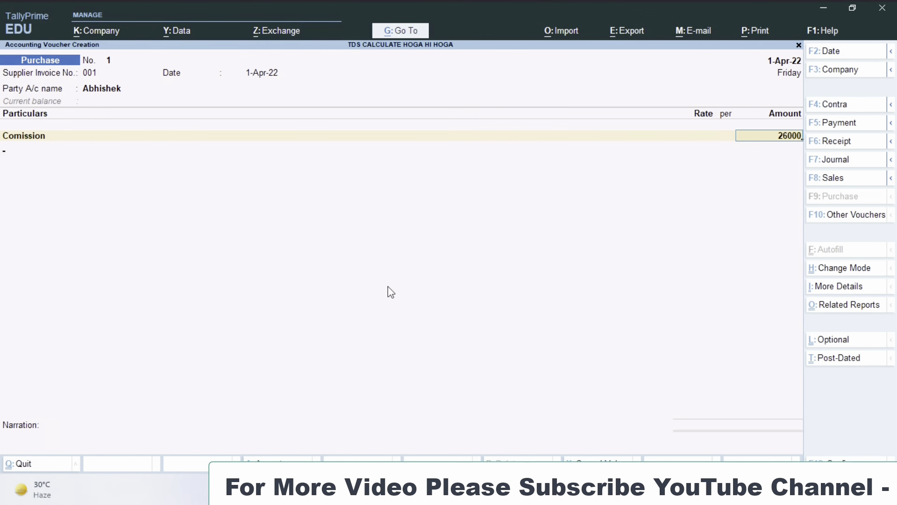
key("Return")
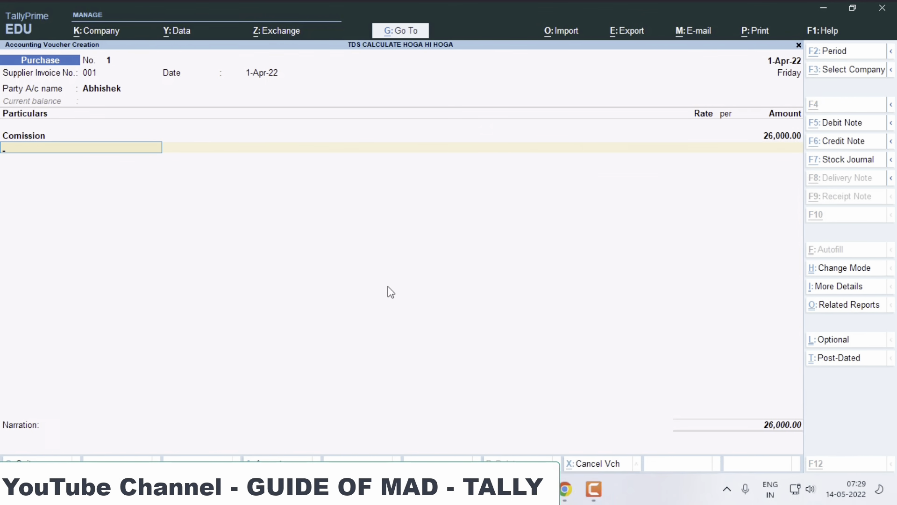
Start a ledger named Tds ON COMISSION from the voucher under Duties & Taxes with TDS as the duty type
key("alt+c")
type("Tds ON COMISSION")
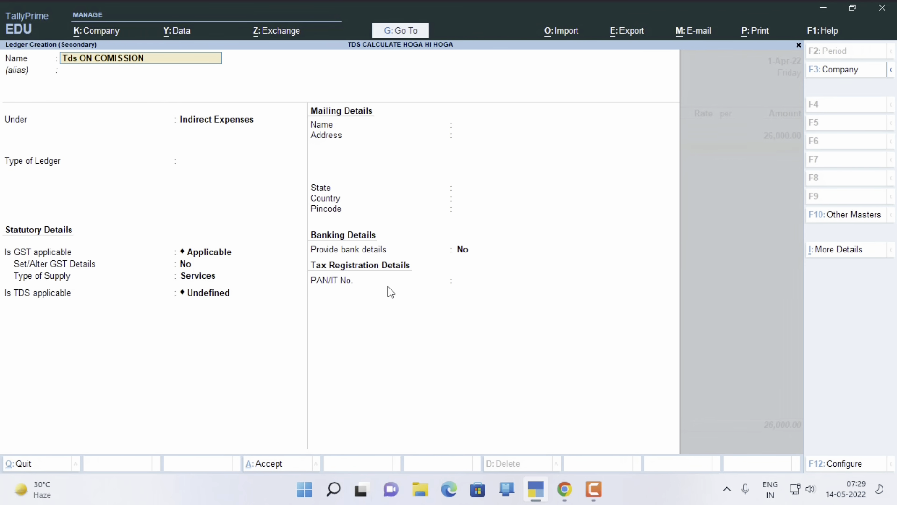
key("Return")
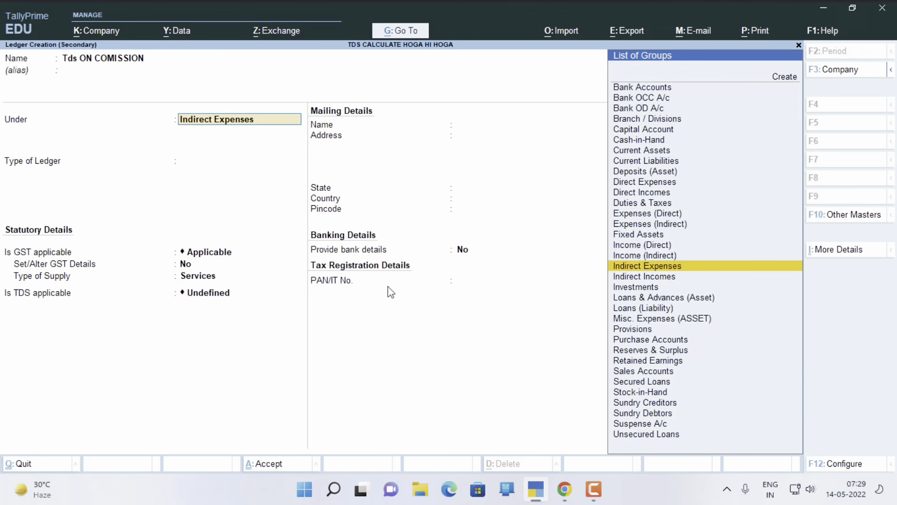
type("du")
key("Return")
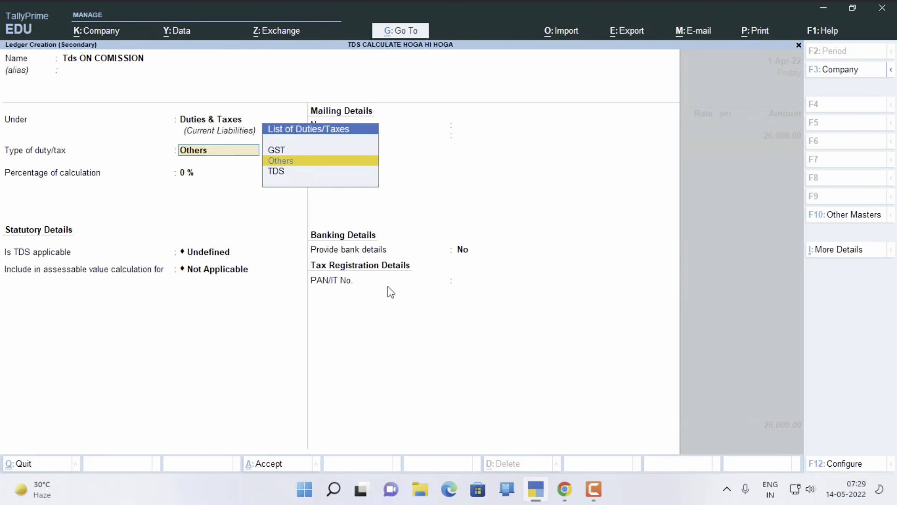
key("Down")
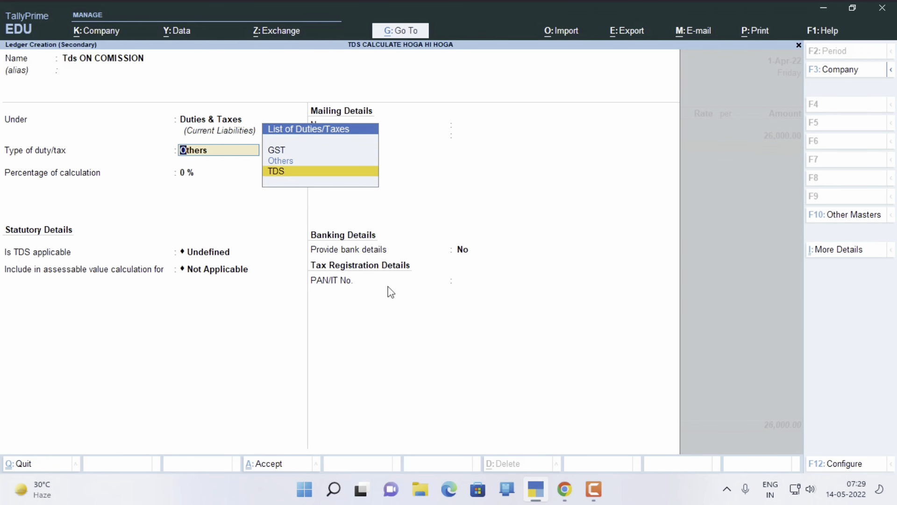
key("Return")
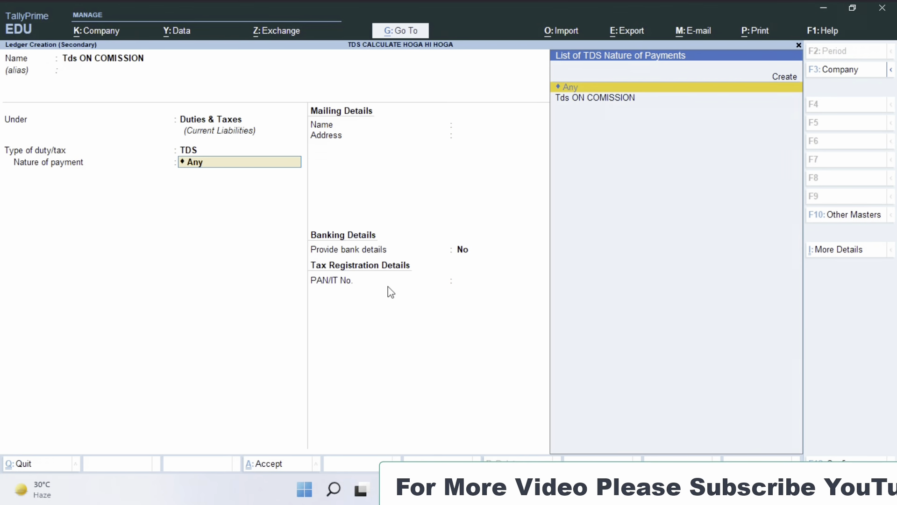
Assign the Tds ON COMISSION nature of payment to the tax ledger, keep bank details at No, and save the ledger
key("Down")
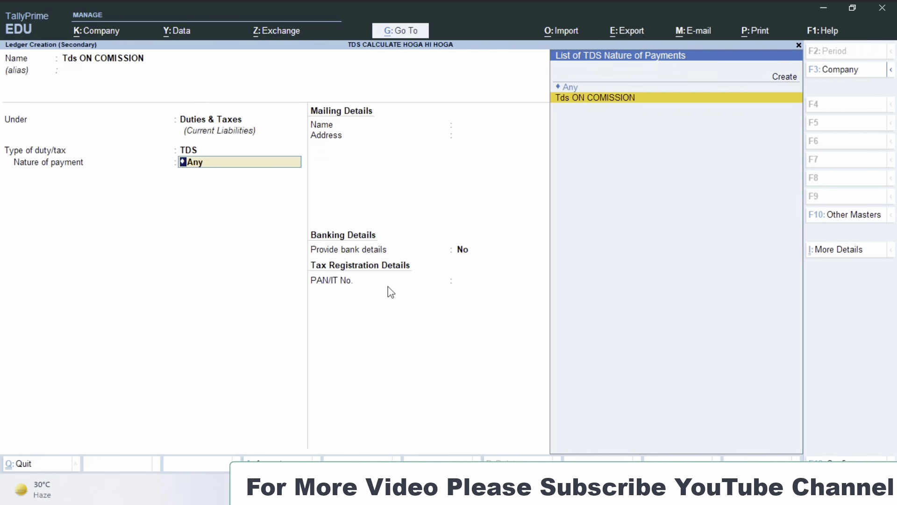
key("Return")
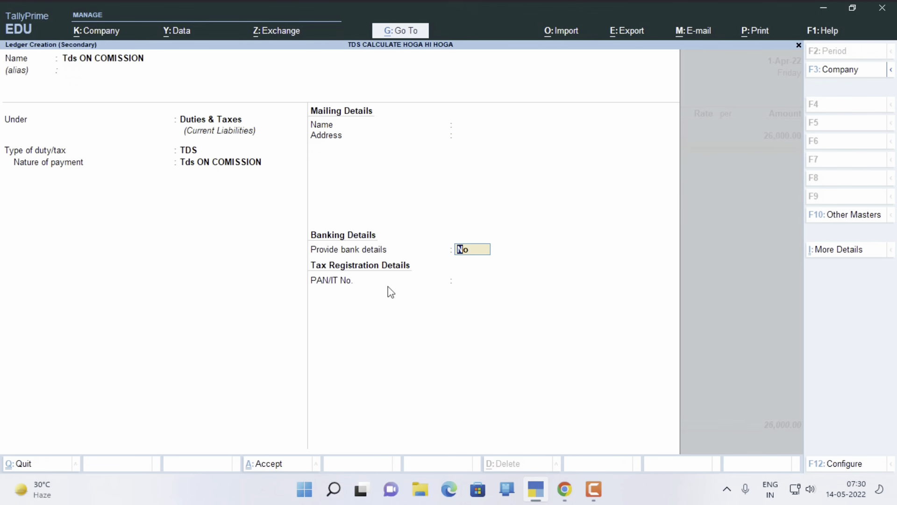
key("Return")
key("Return")
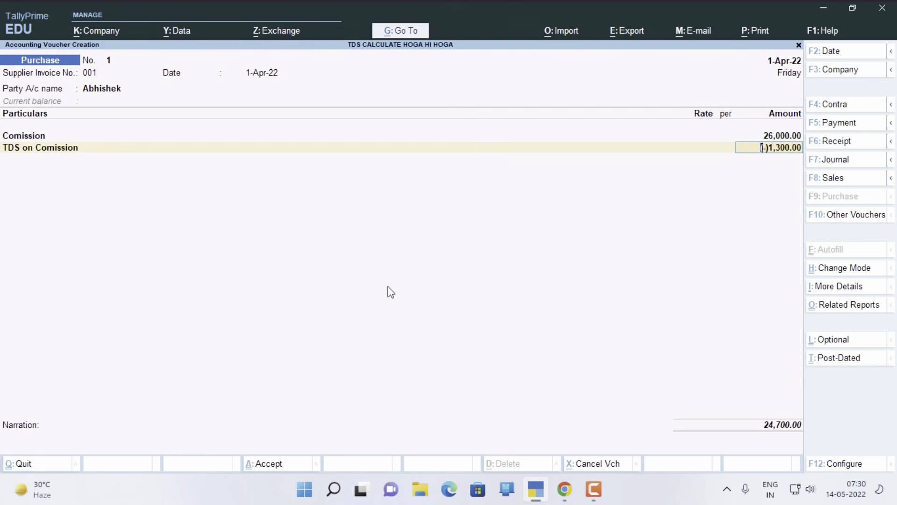
Accept the calculated TDS amount in the purchase voucher and allocate both supplier bill entries as New Ref 001
key("Return")
key("Return")
key("Return")
key("Return")
key("Return")
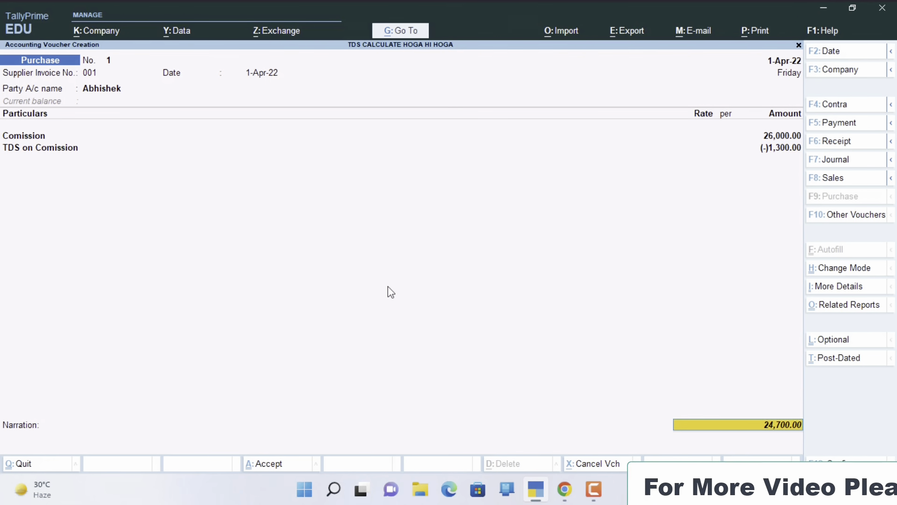
key("Return")
key("Return")
key("Return")
key("Return")
key("Return")
key("Return")
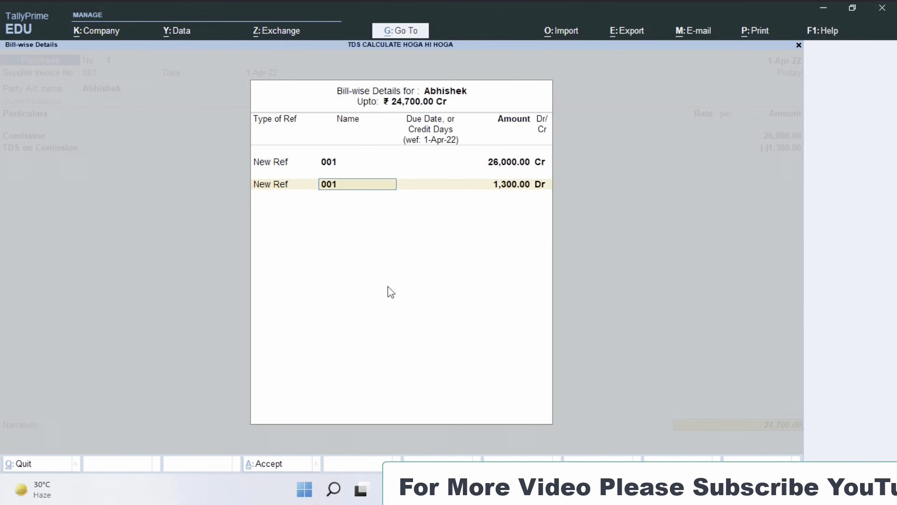
Leave the narration empty and save the purchase voucher
type("-")
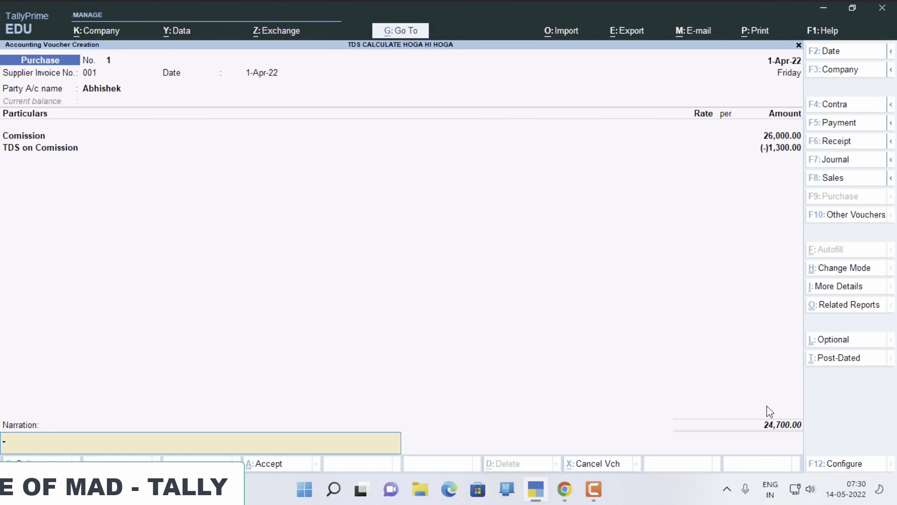
key("BackSpace")
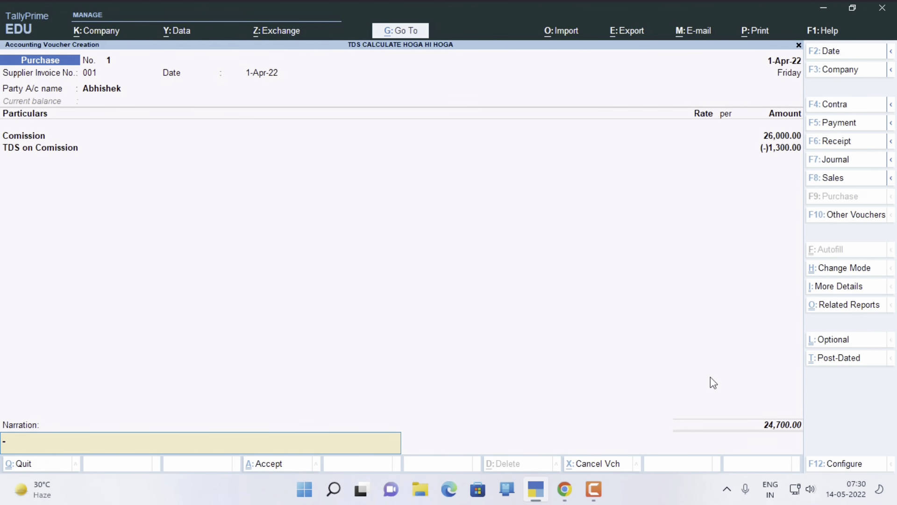
key("Return")
key("Return")
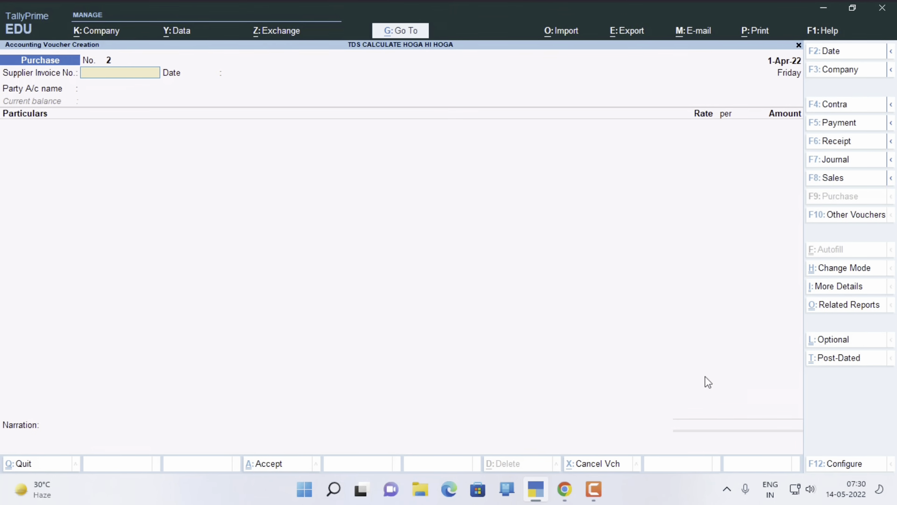
Start a payment voucher and switch its entry mode to double entry with debit and credit columns
left_click(830, 123)
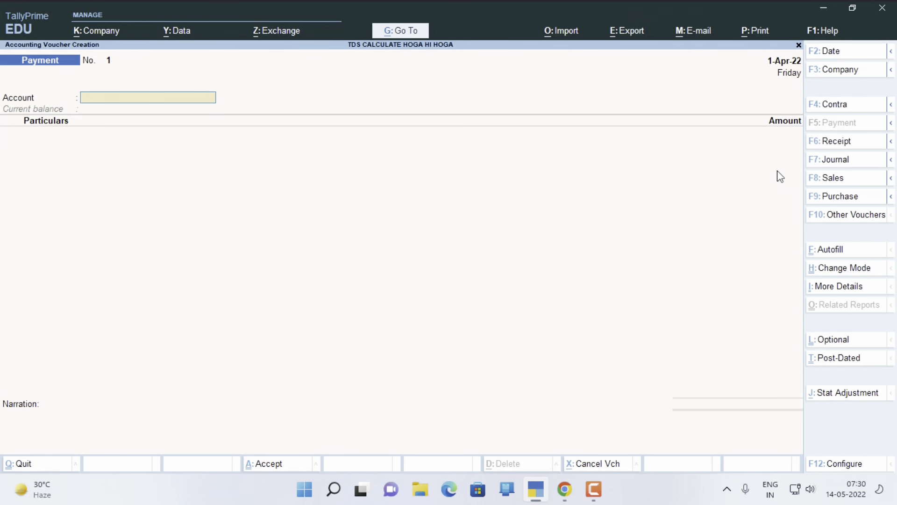
key("ctrl+h")
key("Up")
key("Return")
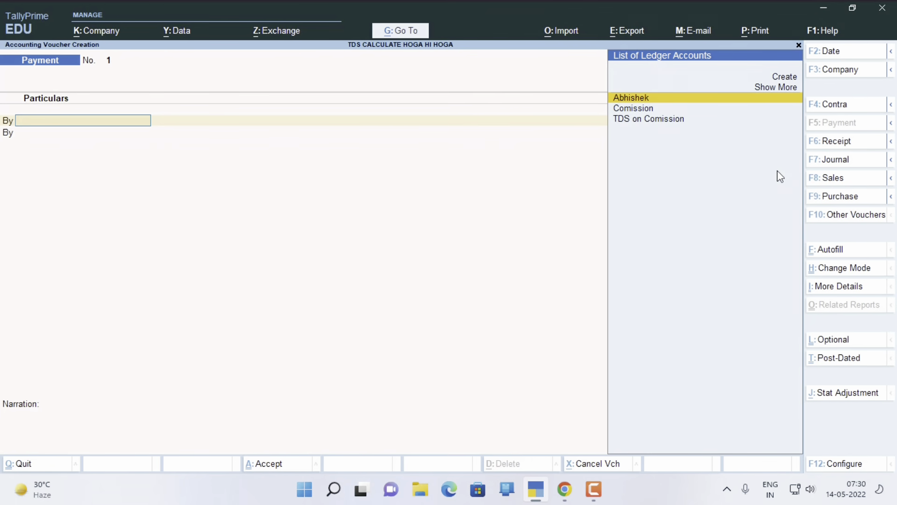
Configure voucher entry to use Cr/Dr instead of To/By
key("F12")
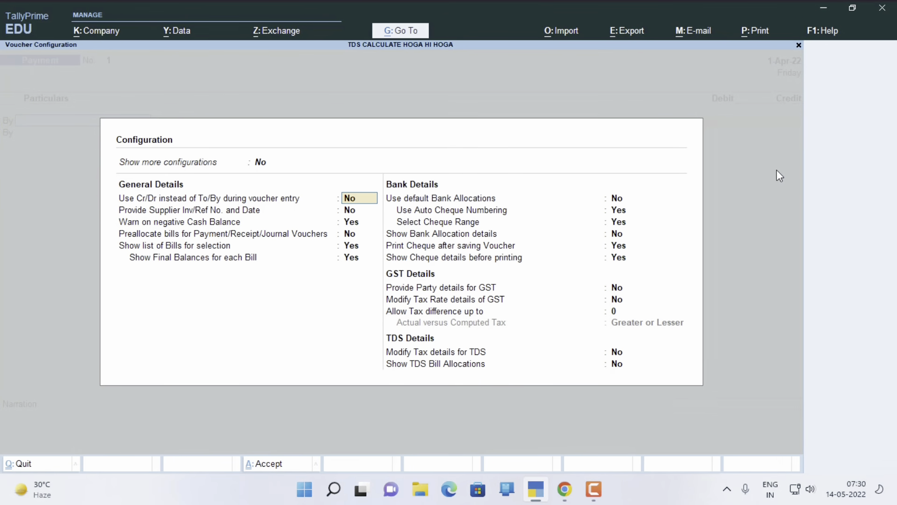
key("y")
key("Return")
key("ctrl+a")
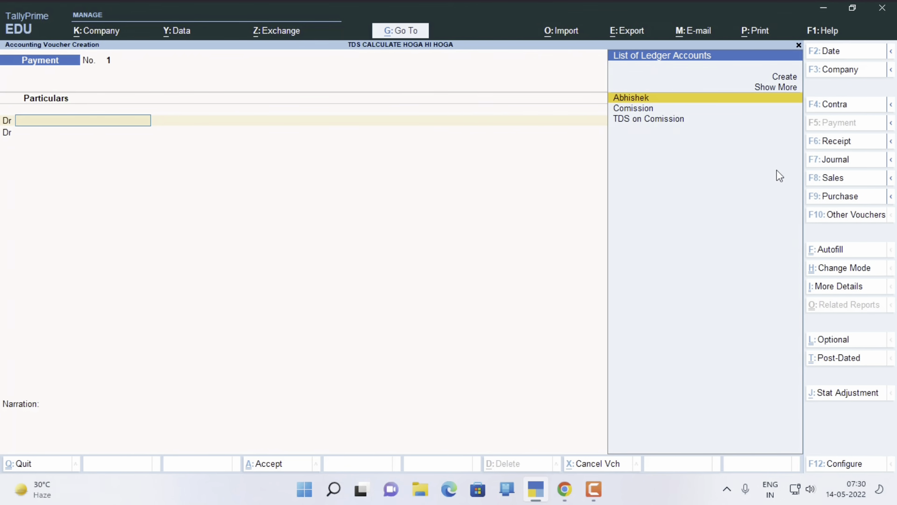
Debit the supplier's ledger with 24,700 and allocate the payment as Agst Ref to bill 001
key("Down")
key("Up")
key("Return")
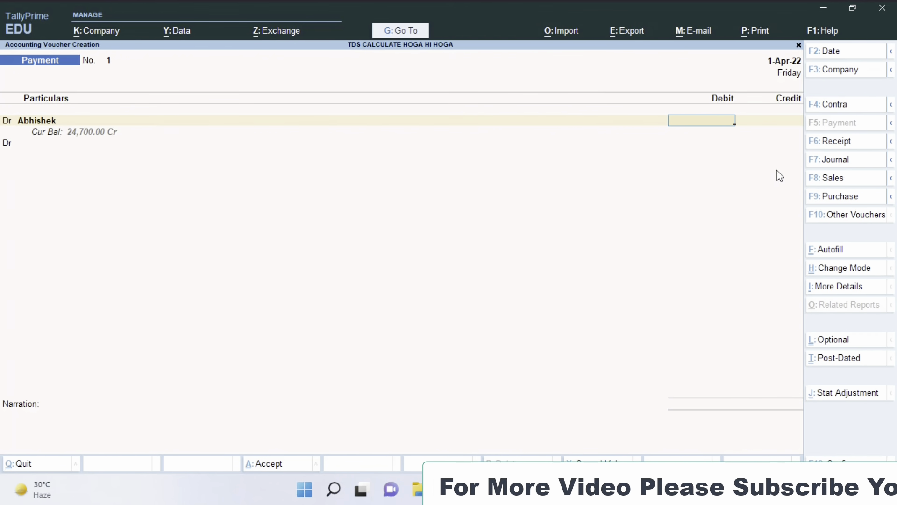
type("24700")
key("Return")
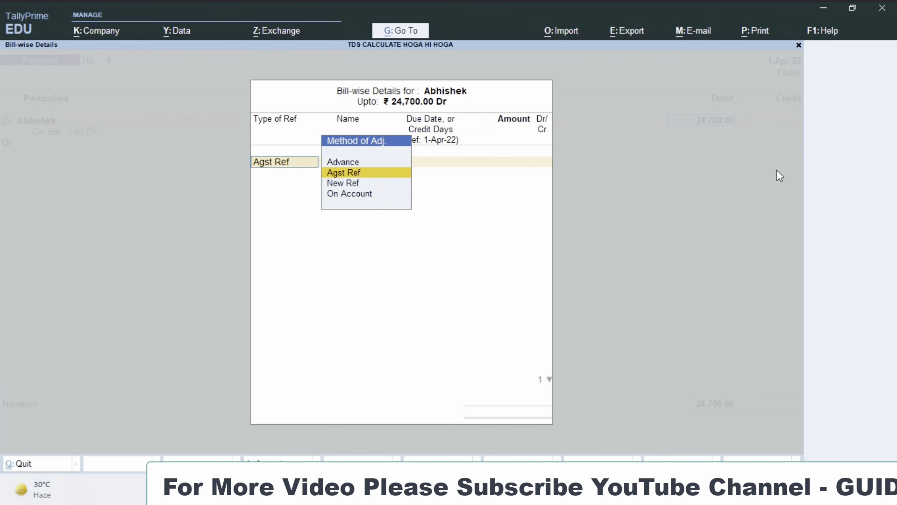
key("Return")
key("Return")
key("Return")
key("Return")
key("Return")
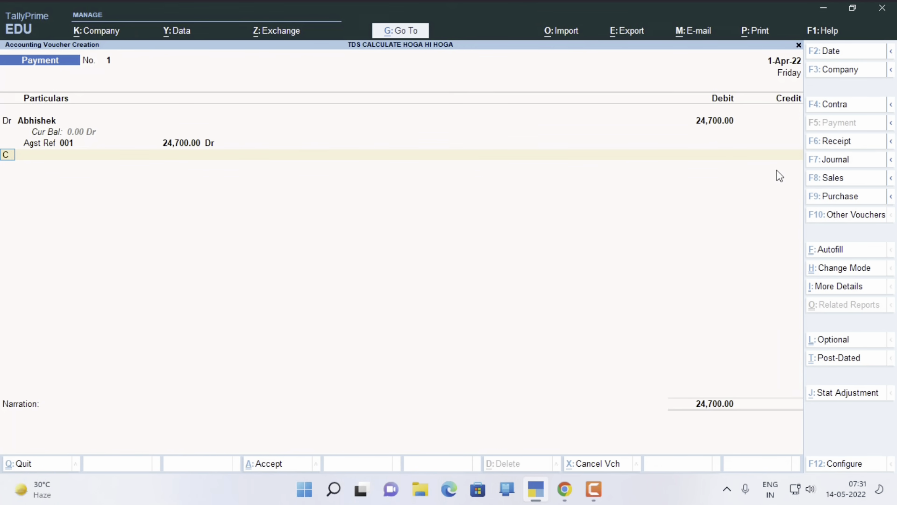
Create a ledger named SBI under Bank Accounts from the voucher's credit line and save it with the remaining default details
key("Return")
key("alt+c")
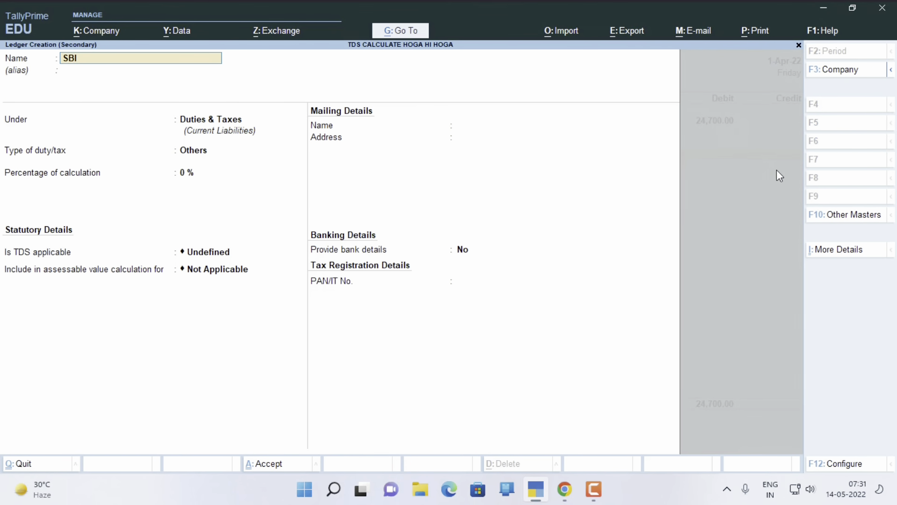
key("Return")
key("Return")
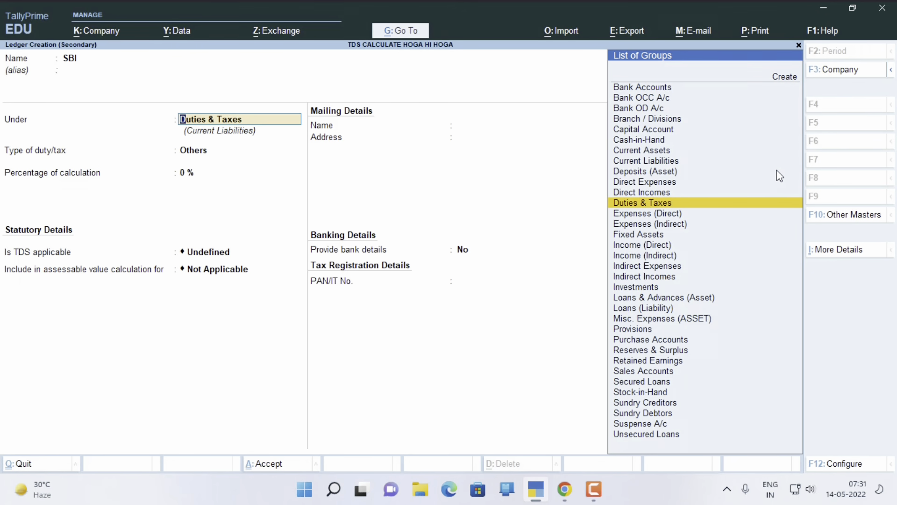
type("b")
key("Return")
key("Return")
key("Return")
key("Return")
key("Return")
key("Return")
key("Return")
key("Return")
key("Return")
key("Return")
key("Return")
key("Return")
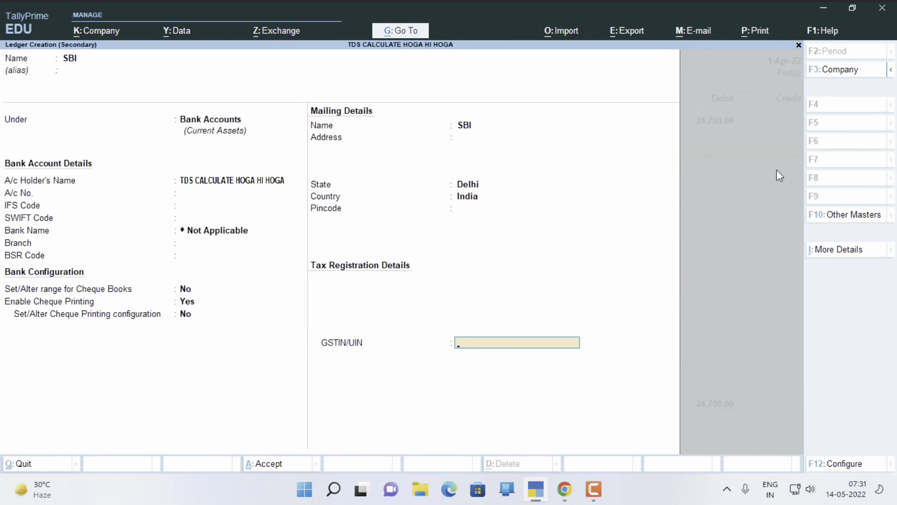
key("Return")
key("y")
Credit SBI with 24,700 by cheque with instrument number 154244 dated 1-Apr-22, and save the payment voucher
key("Return")
key("Return")
key("Return")
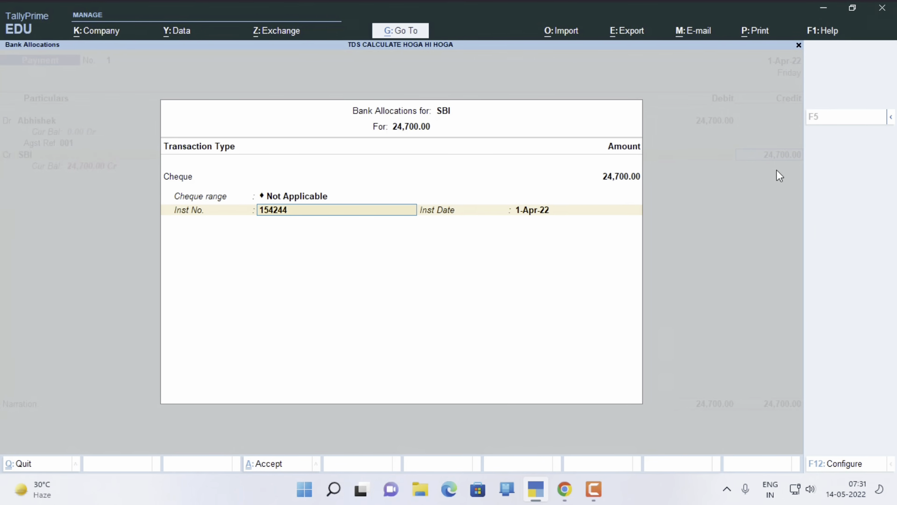
type("154244")
key("Return")
key("Return")
key("Return")
key("Return")
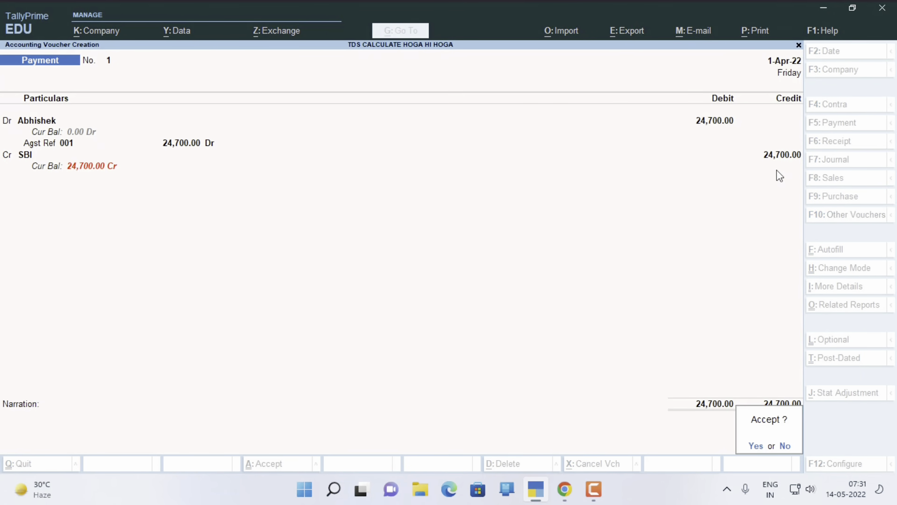
key("y")
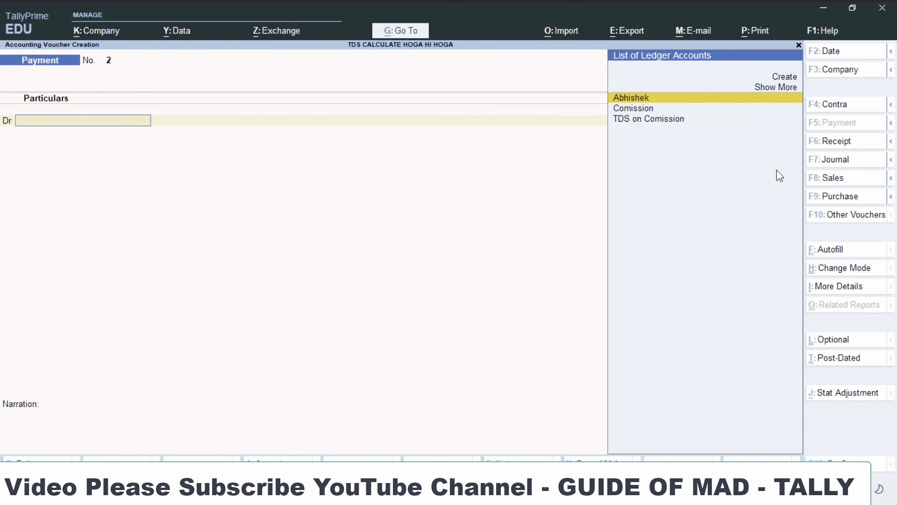
Debit TDS on Comission with 1,300 in a second payment voucher, set as Agst Ref to Purc / 1 / 1
type("T")
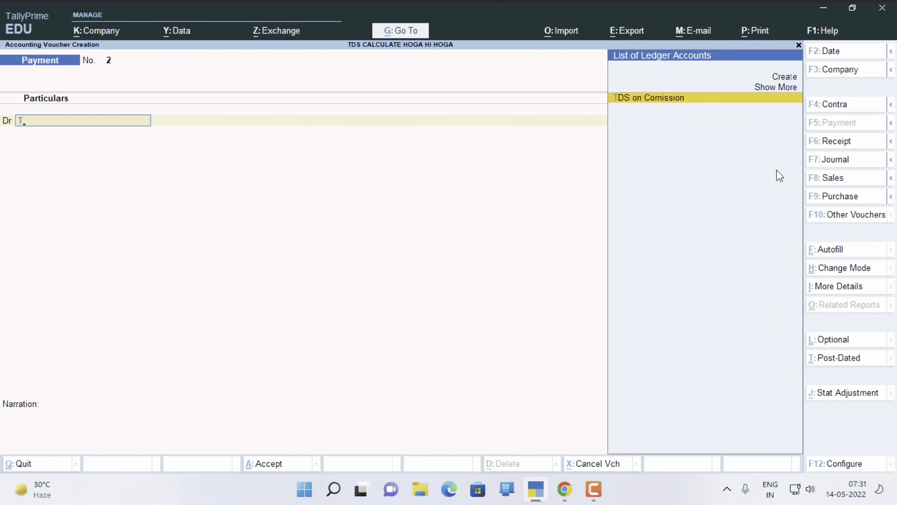
key("Return")
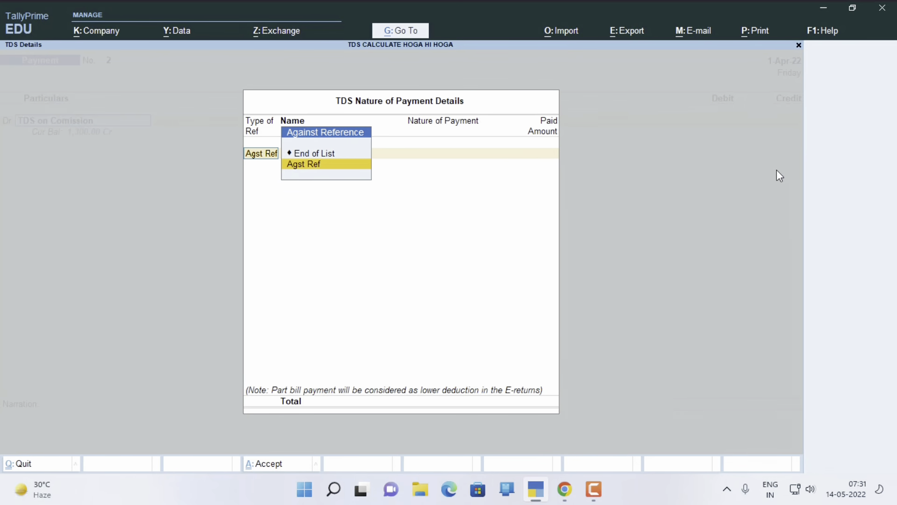
key("Return")
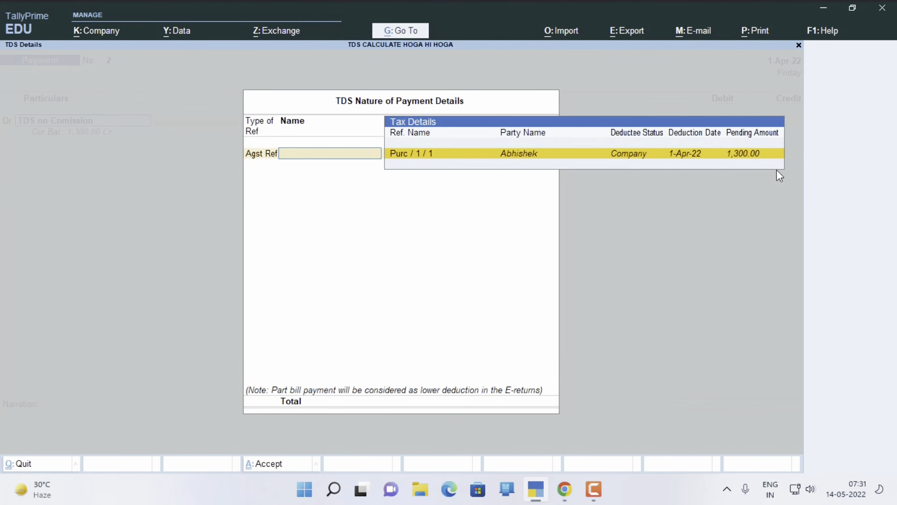
key("Return")
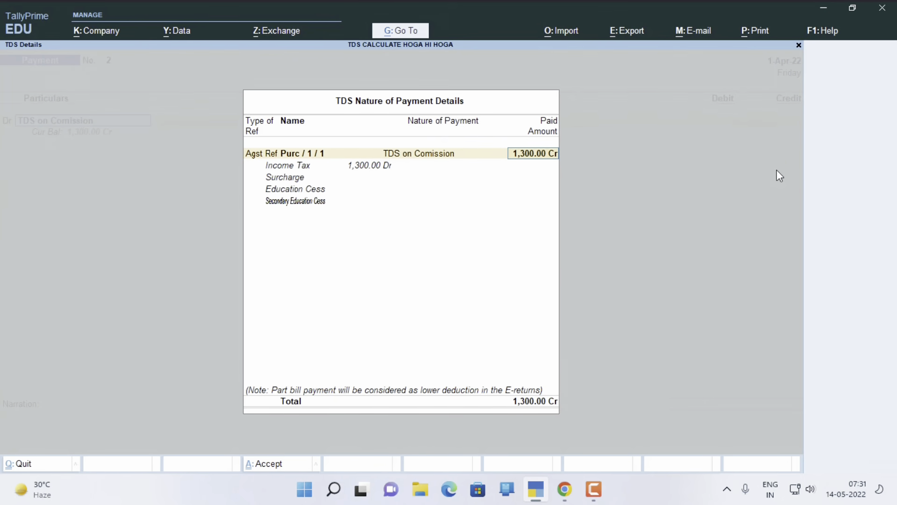
key("Return")
key("Return")
key("Return")
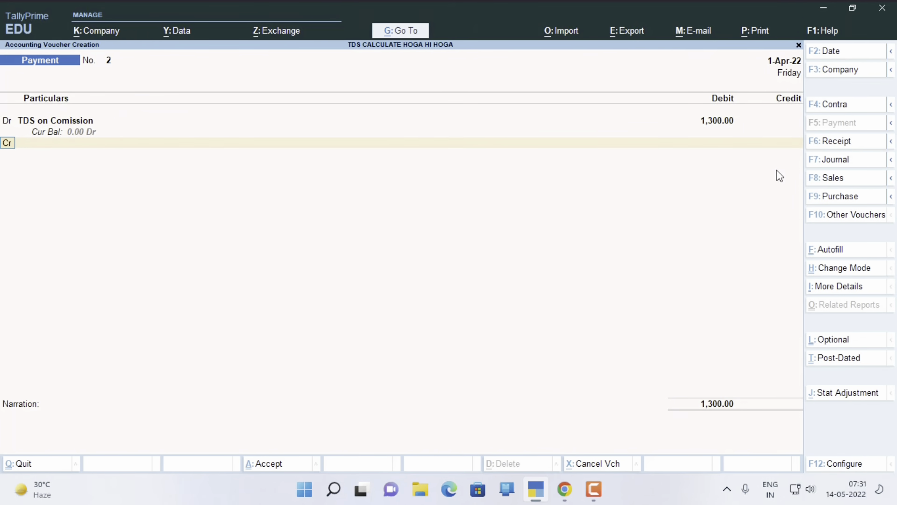
Credit SBI with 1,300 by cheque with instrument number 251142, save the TDS payment voucher, and return to the Gateway of Tally
key("Down")
key("Down")
key("Down")
key("Return")
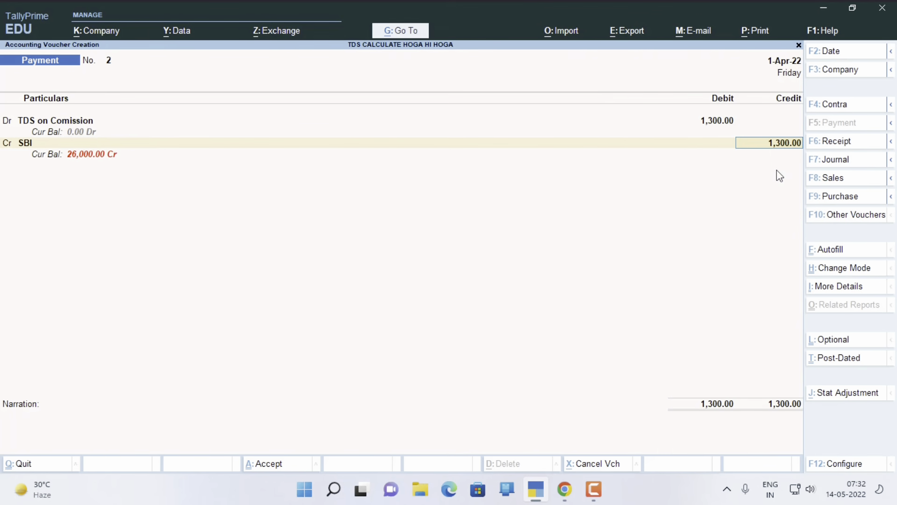
key("Return")
key("Return")
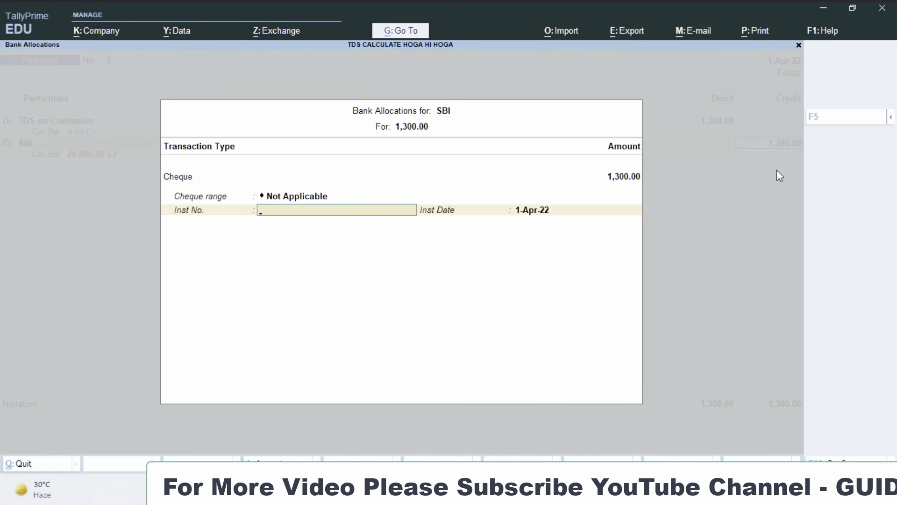
type("251142")
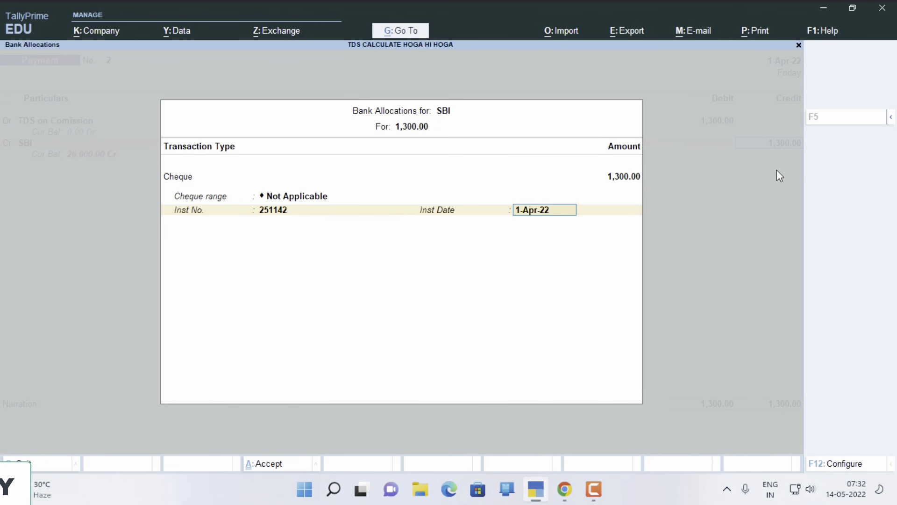
key("Return")
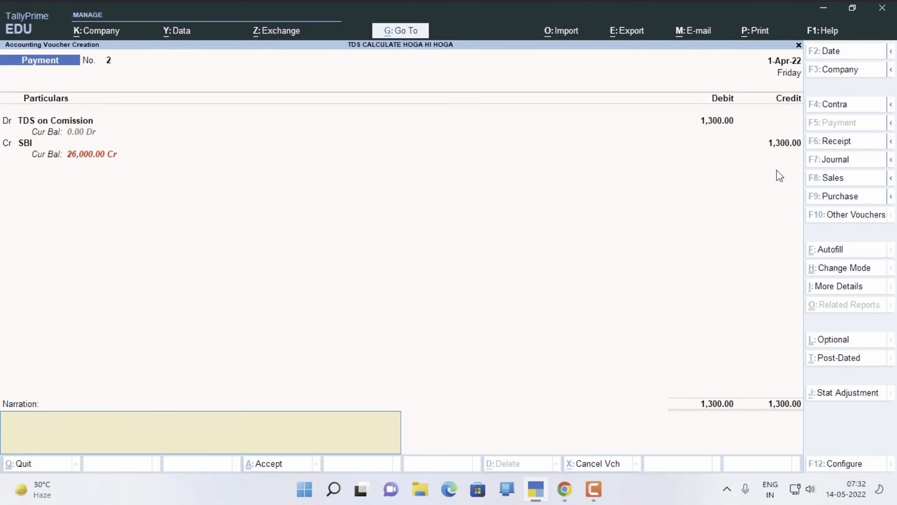
key("Return")
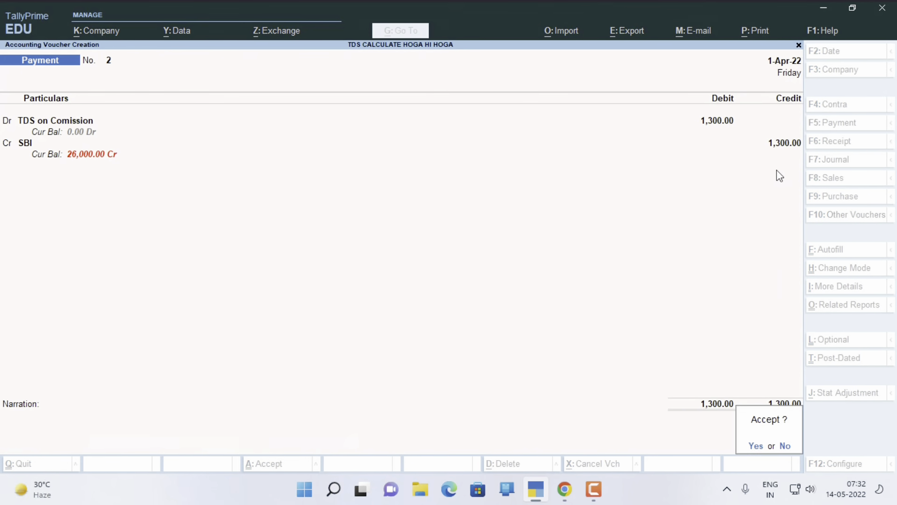
key("y")
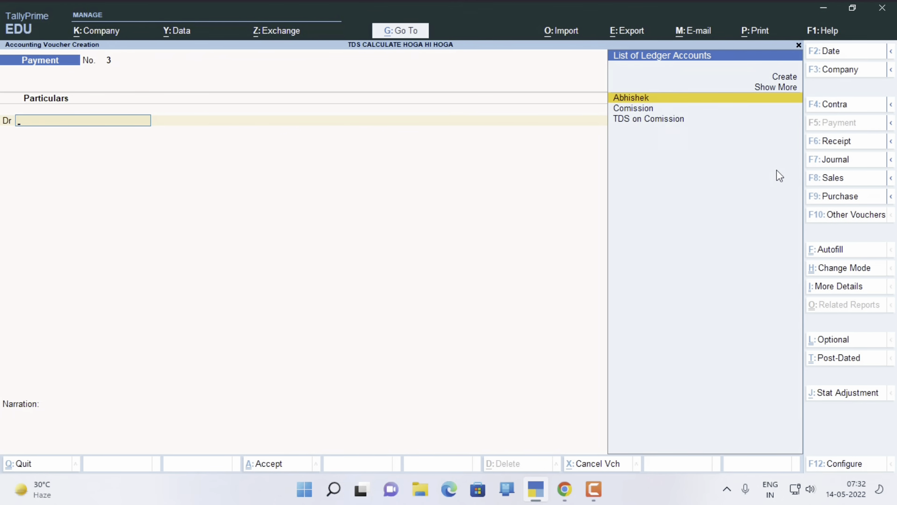
key("Escape")
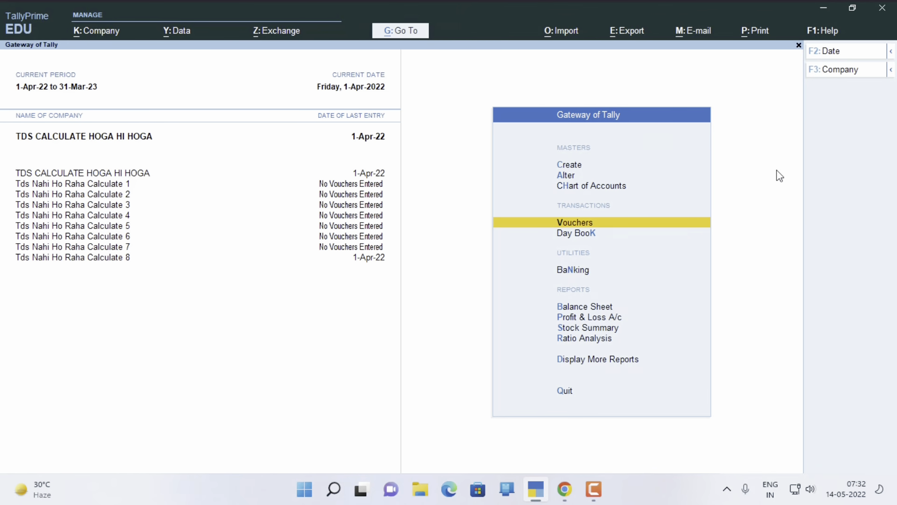